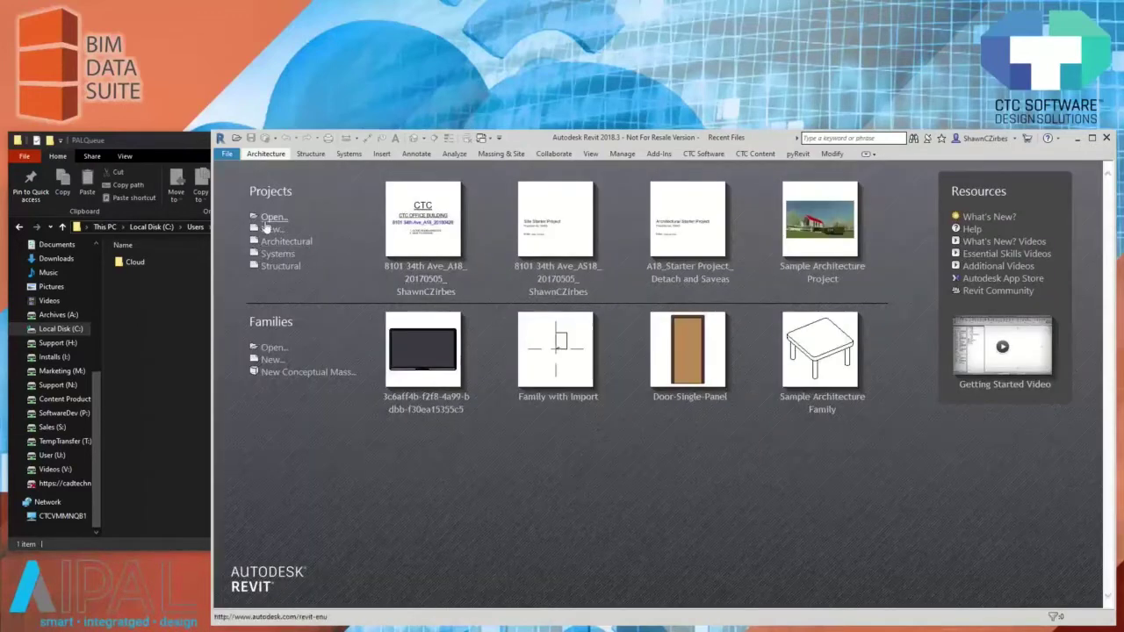
click(266, 229)
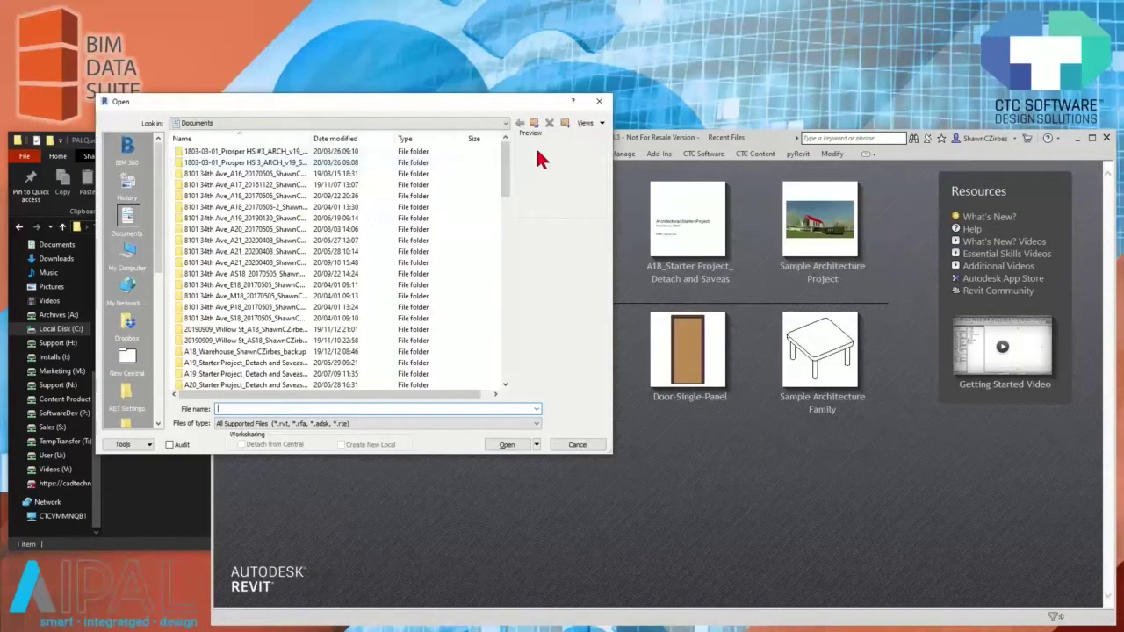
drag(346, 107, 435, 129)
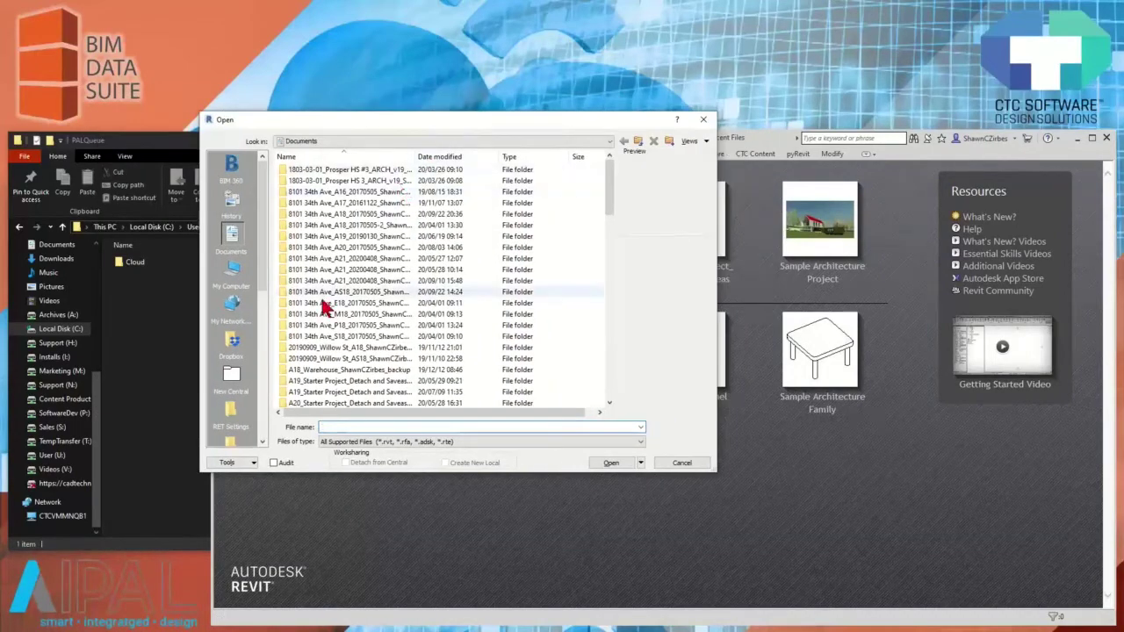
scroll(237, 350, down, 3)
click(236, 347)
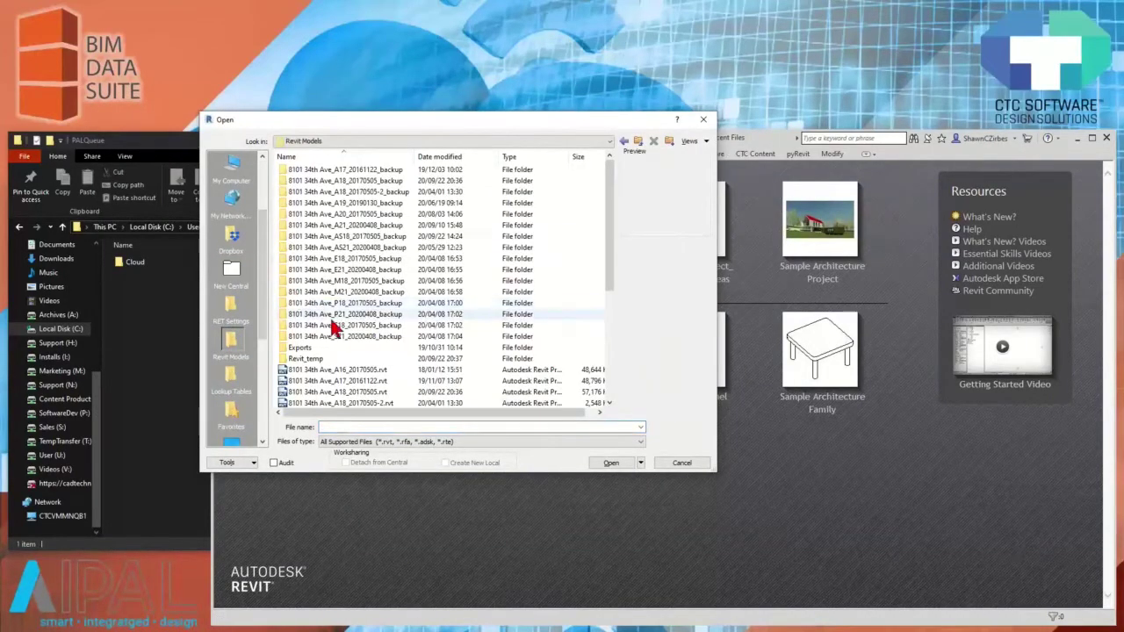
click(353, 327)
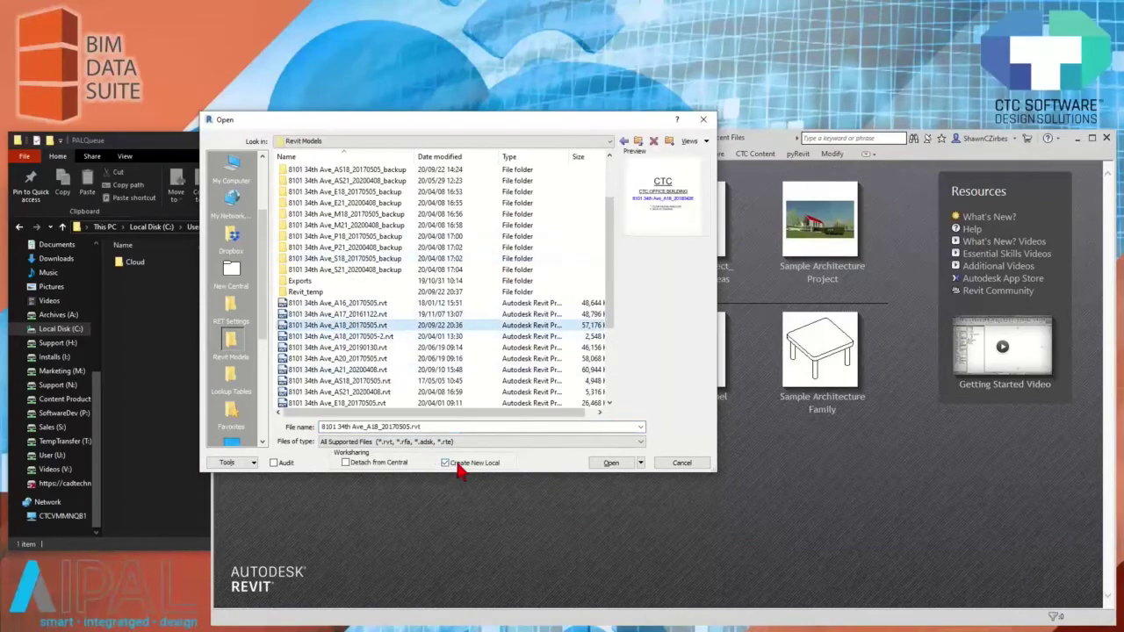
click(642, 463)
click(623, 490)
click(612, 463)
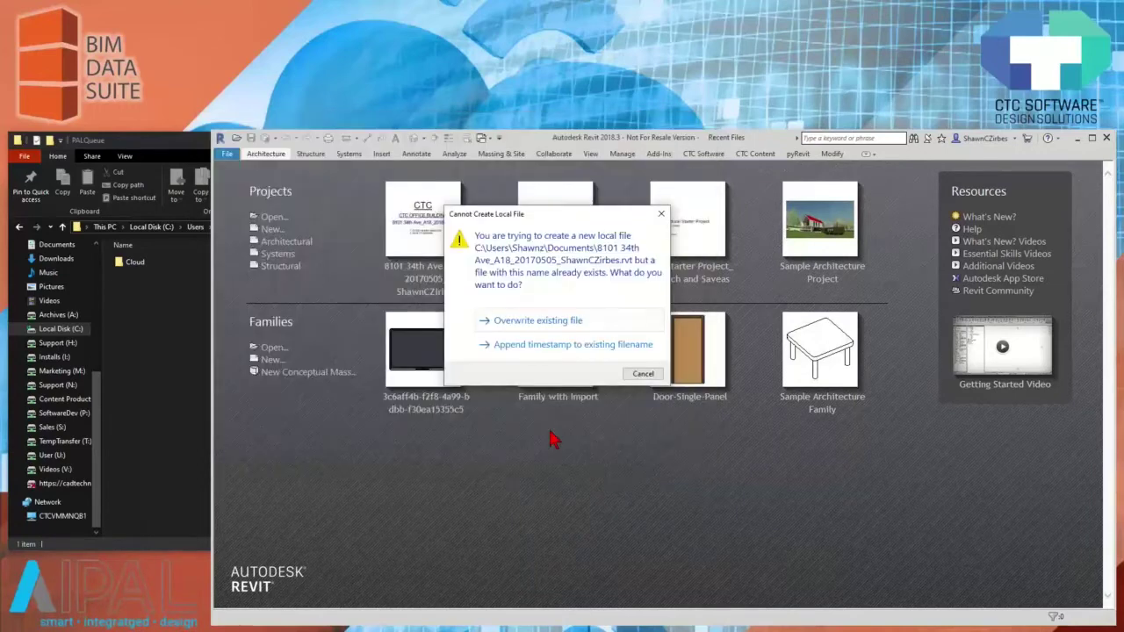
click(519, 320)
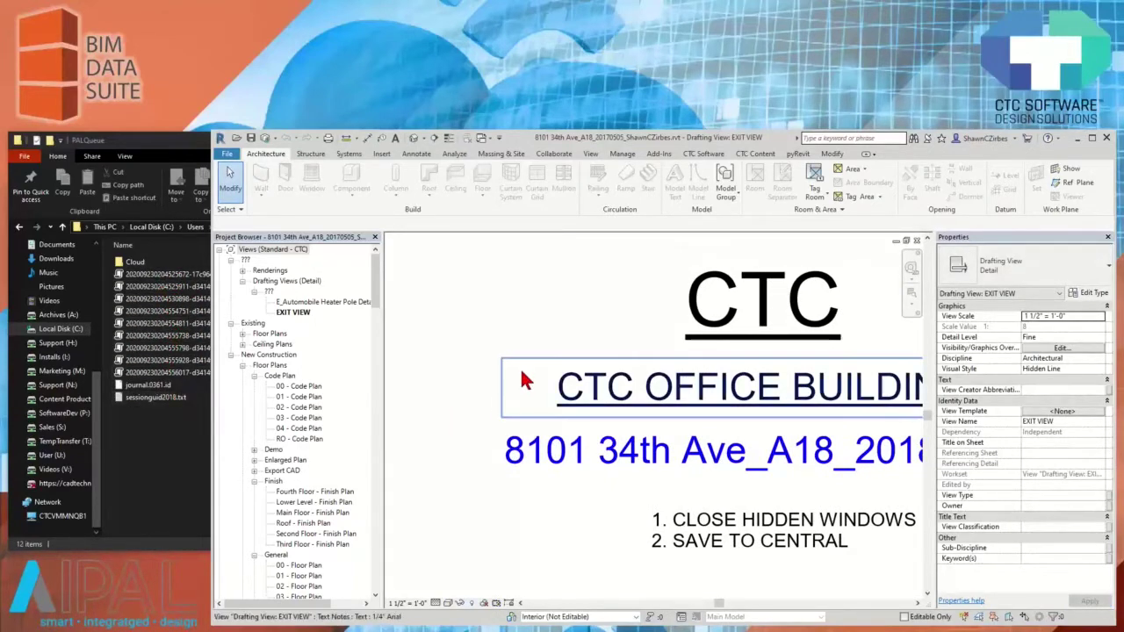
Zoom out of the model's EXIT VIEW drafting view
scroll(456, 349, down, 2)
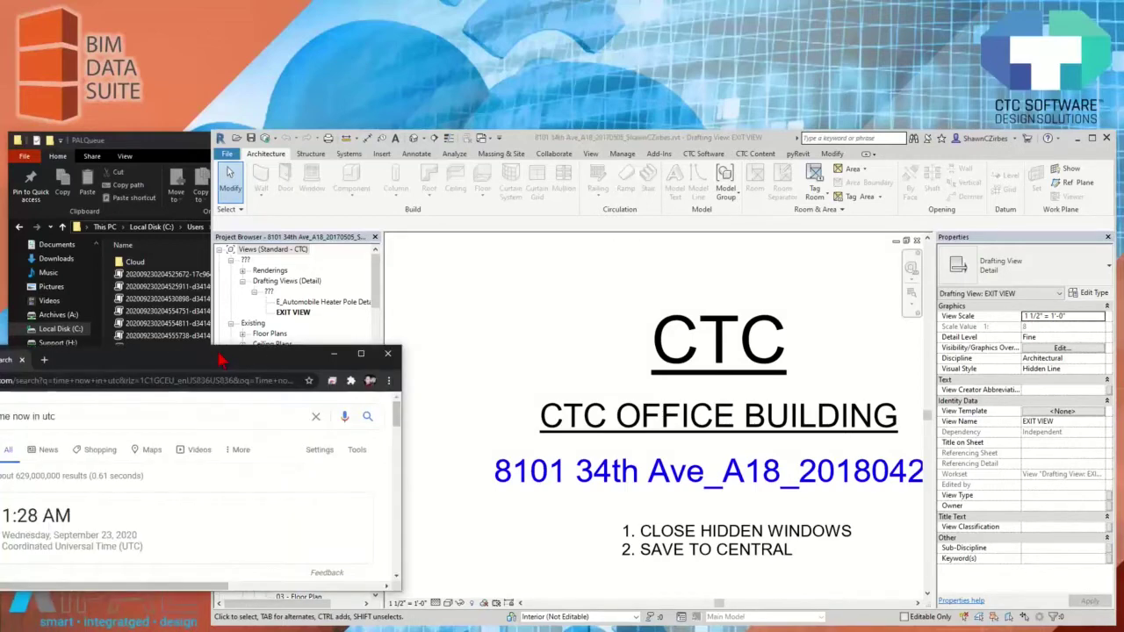
Reload the UTC time search to 2:06 AM, highlight the time and date, then return to Revit
key(F5)
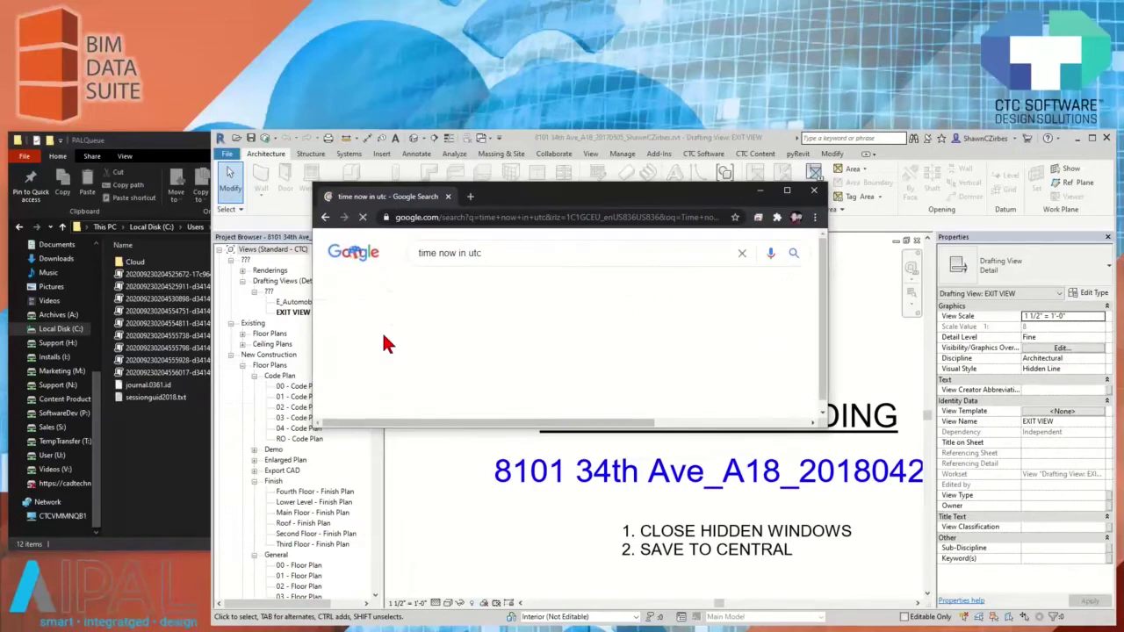
drag(430, 352, 525, 373)
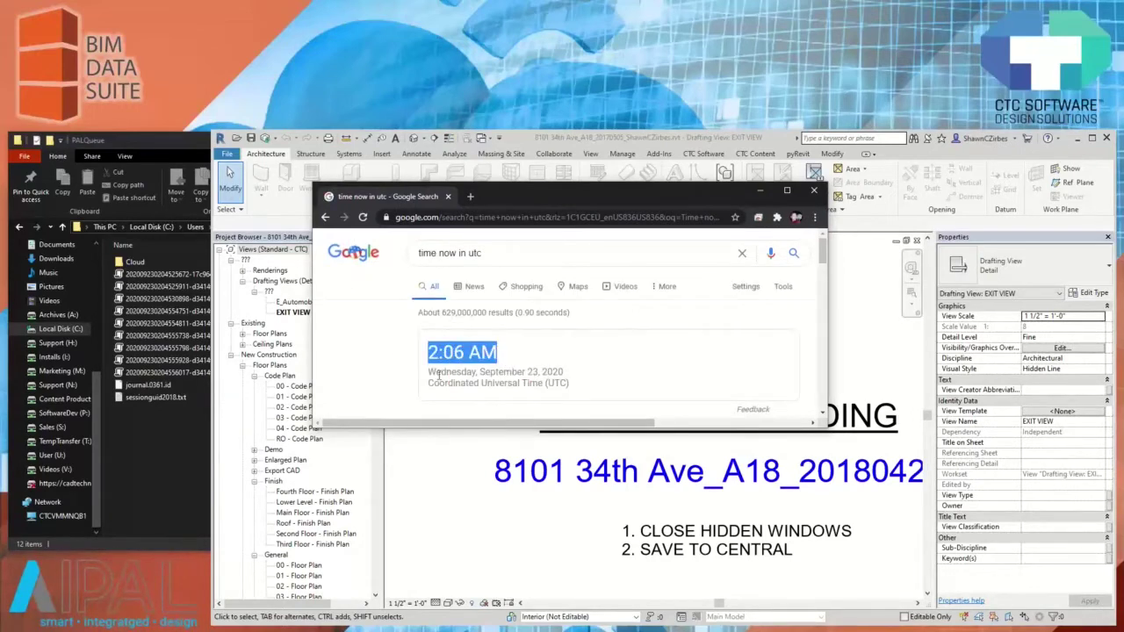
drag(429, 373, 570, 380)
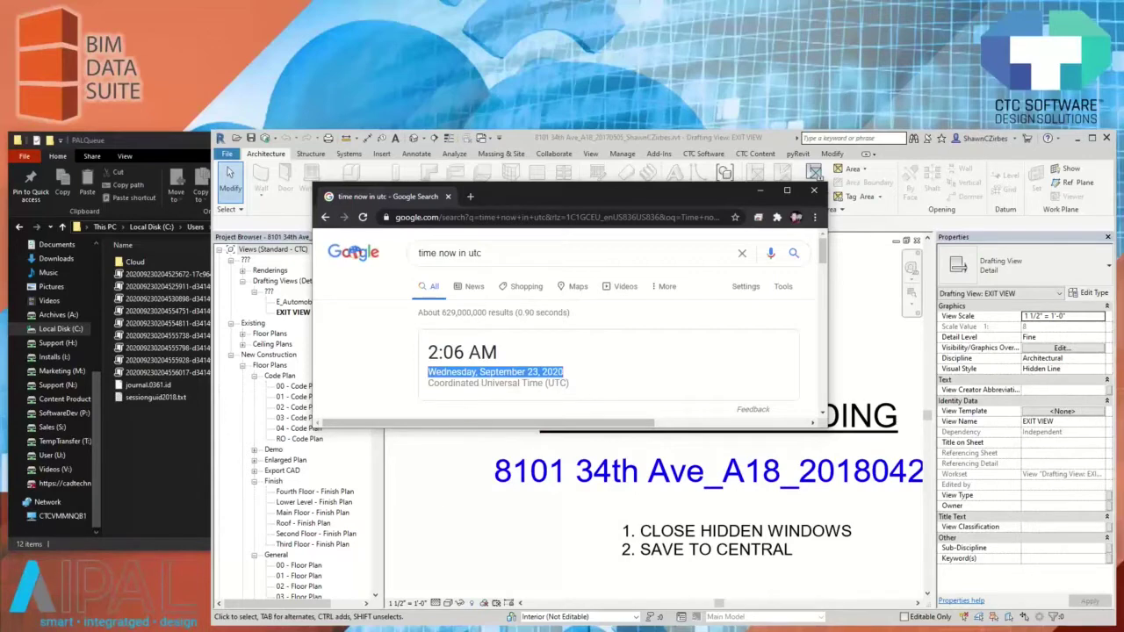
drag(428, 353, 469, 354)
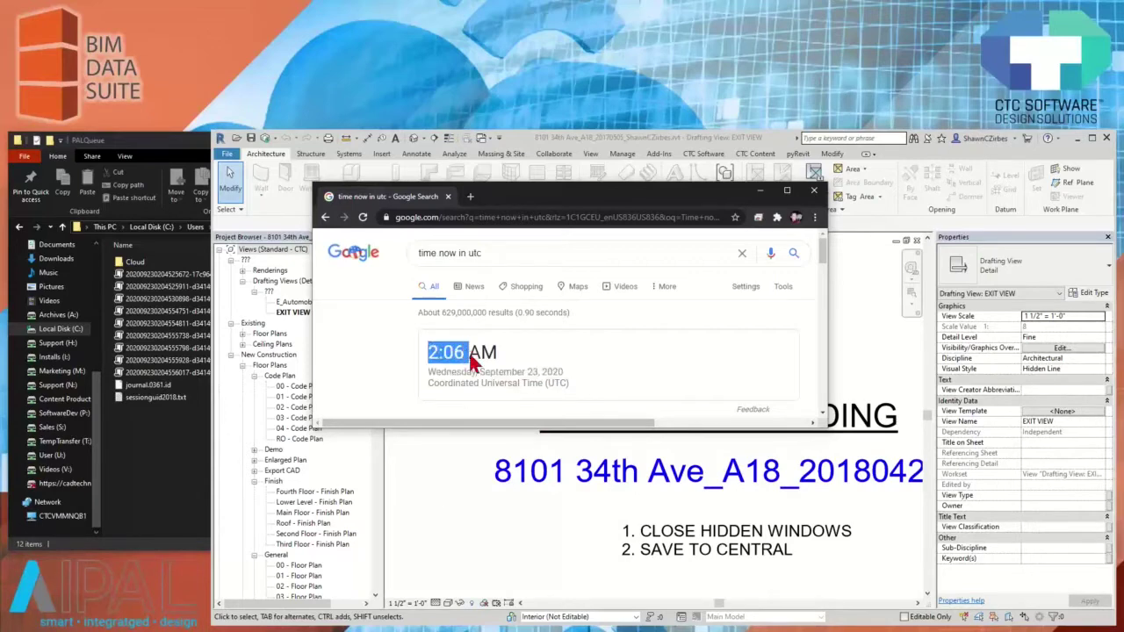
mouse_move(591, 211)
mouse_down()
mouse_move(553, 202)
mouse_move(541, 216)
mouse_up()
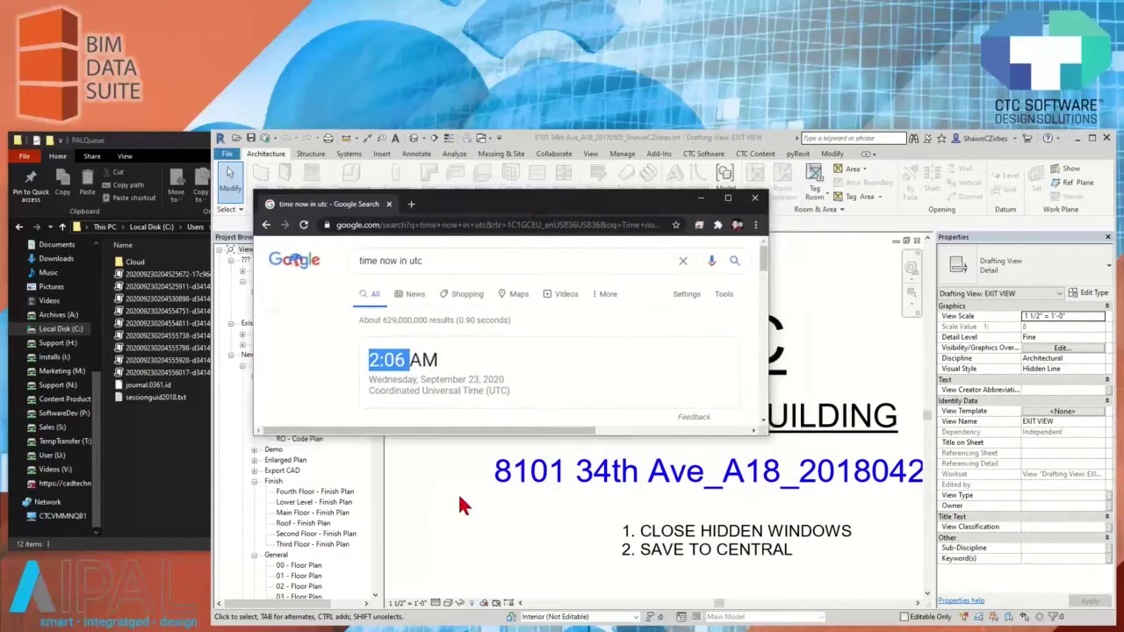
click(457, 490)
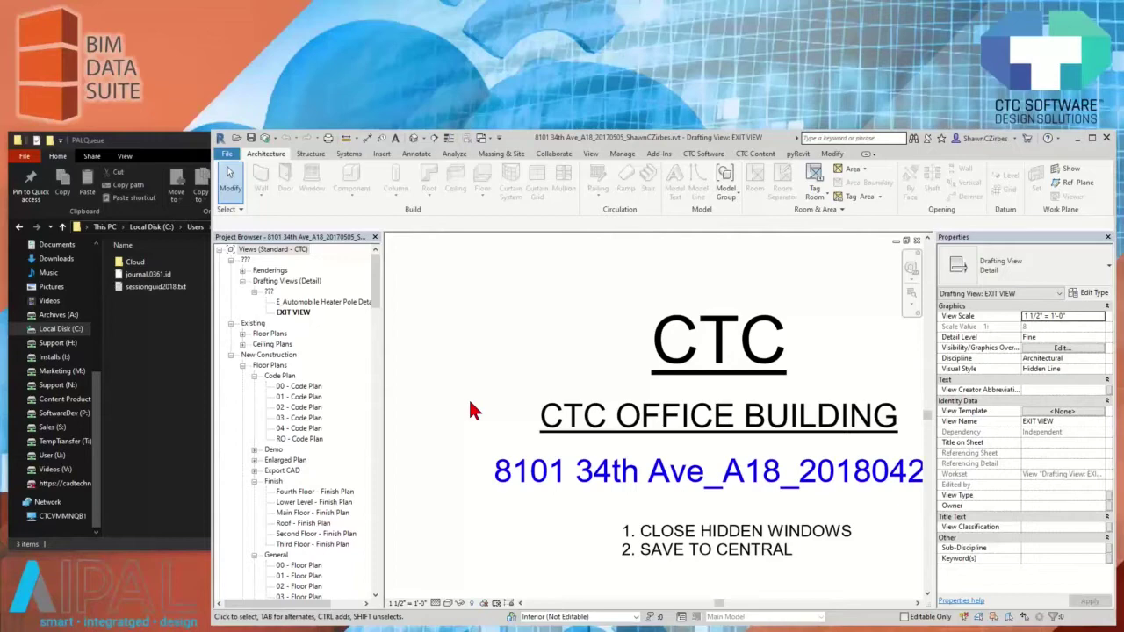
Float the CTC BIM Data Suite panel from the CTC Software tab and launch ProjectSnapshotExporter
click(702, 154)
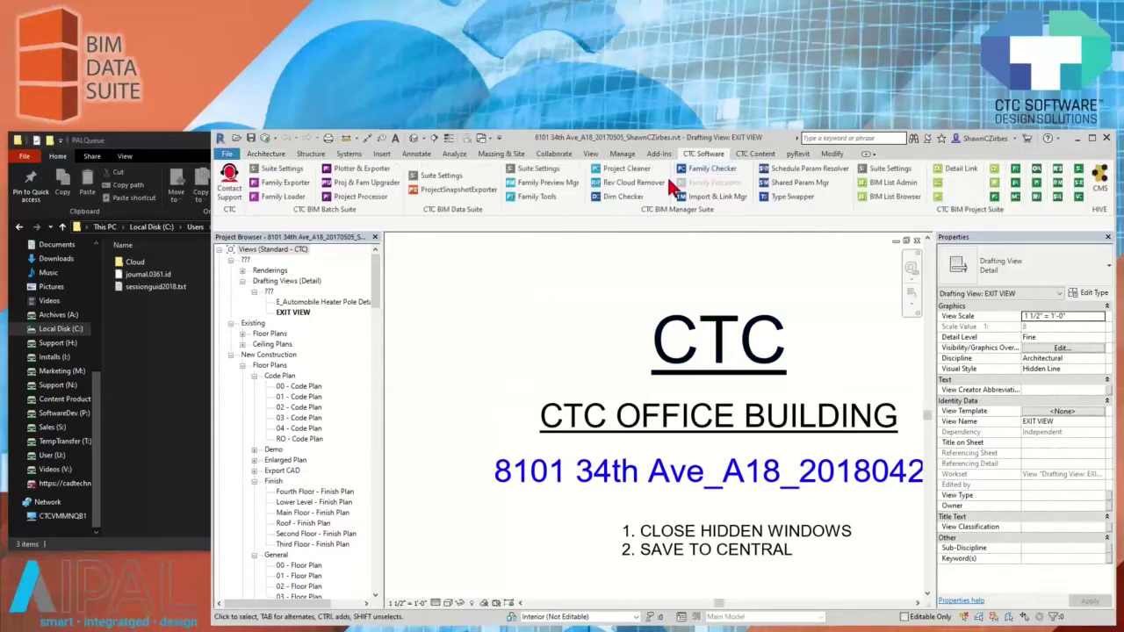
drag(459, 222, 461, 318)
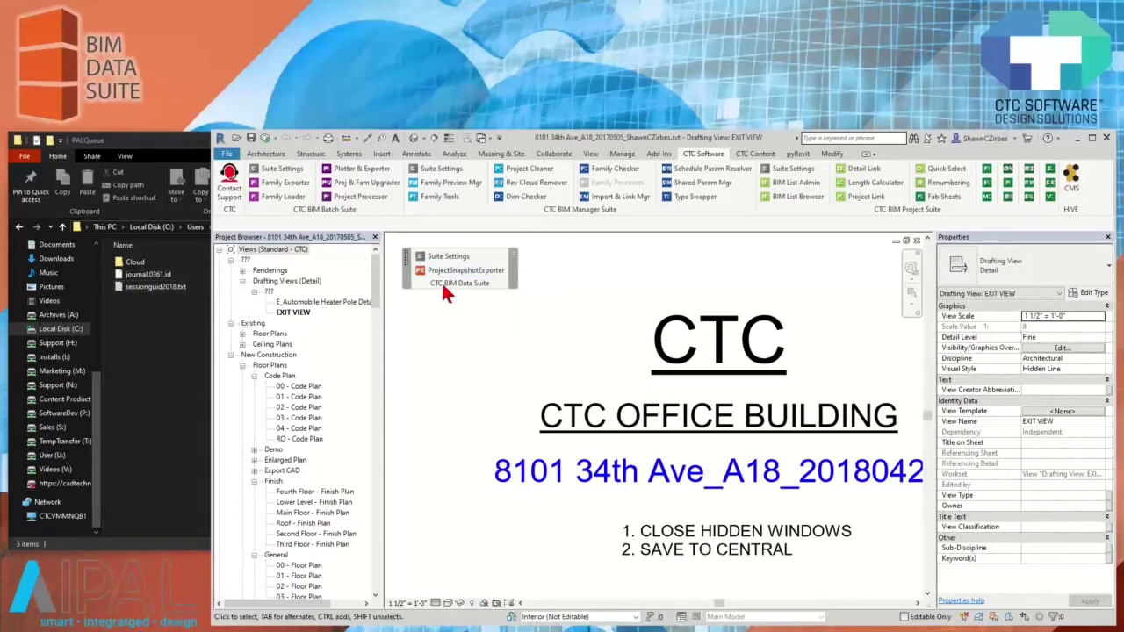
drag(443, 283, 445, 287)
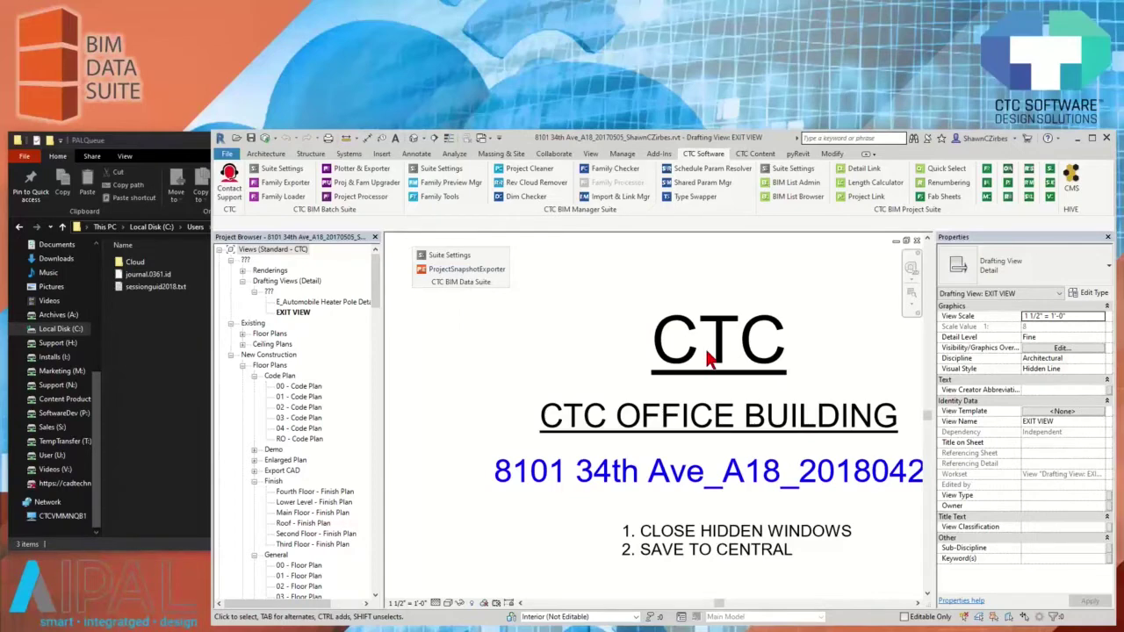
click(456, 274)
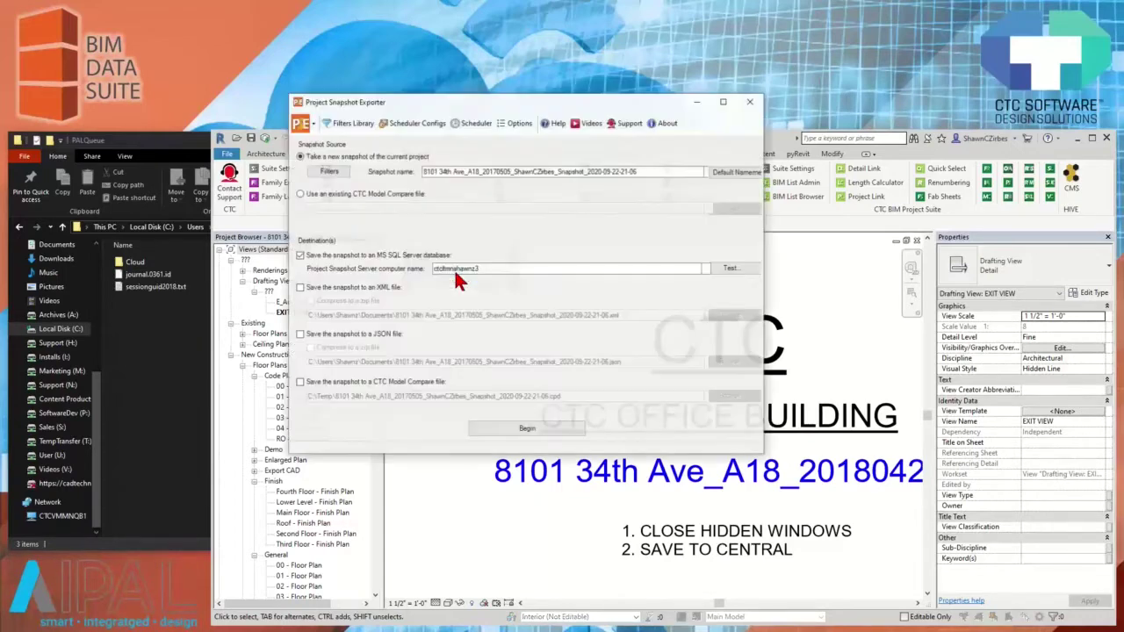
Move the Project Snapshot Exporter window into view and open its Filters settings
drag(497, 106, 587, 179)
click(425, 248)
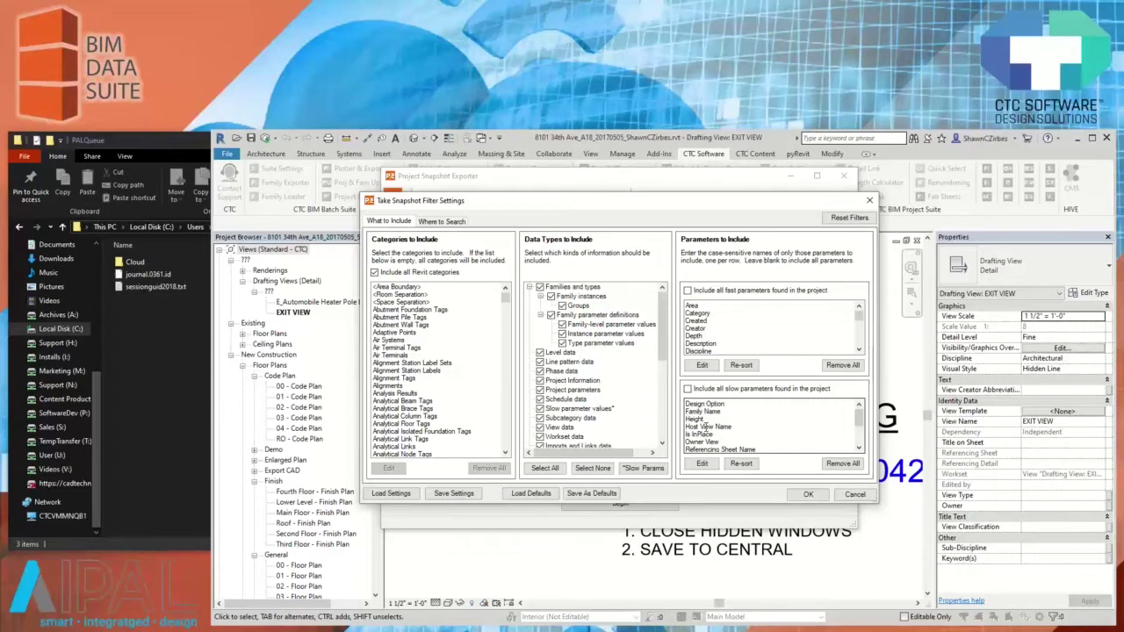
Include all fast and all slow parameters, accept, then reopen Filters and toggle the slow-parameter option
click(687, 292)
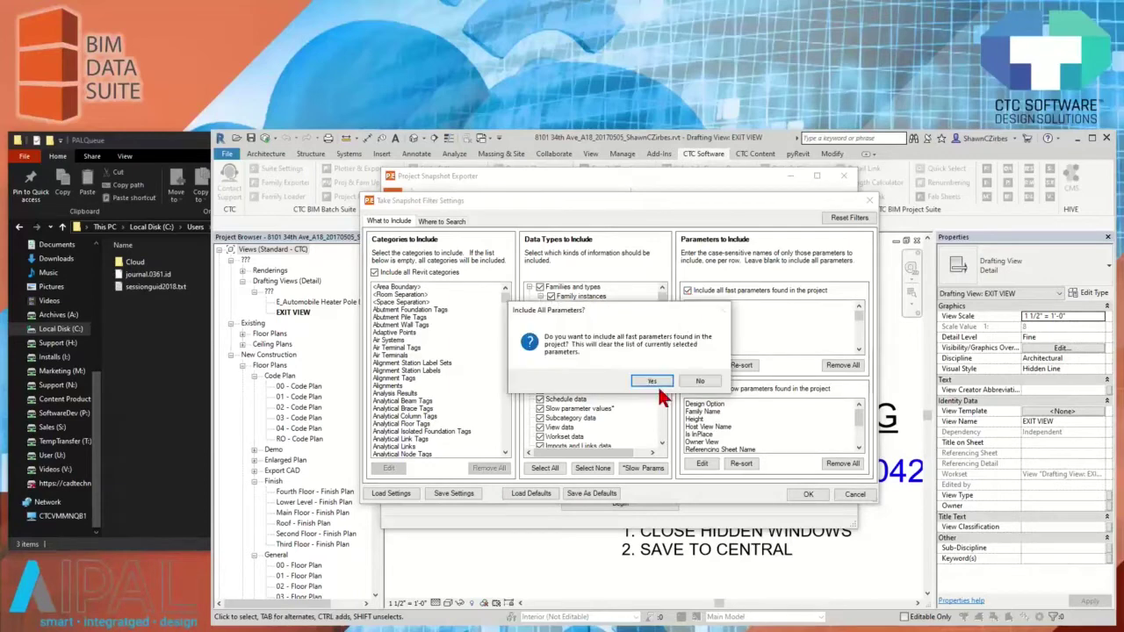
click(647, 382)
click(688, 388)
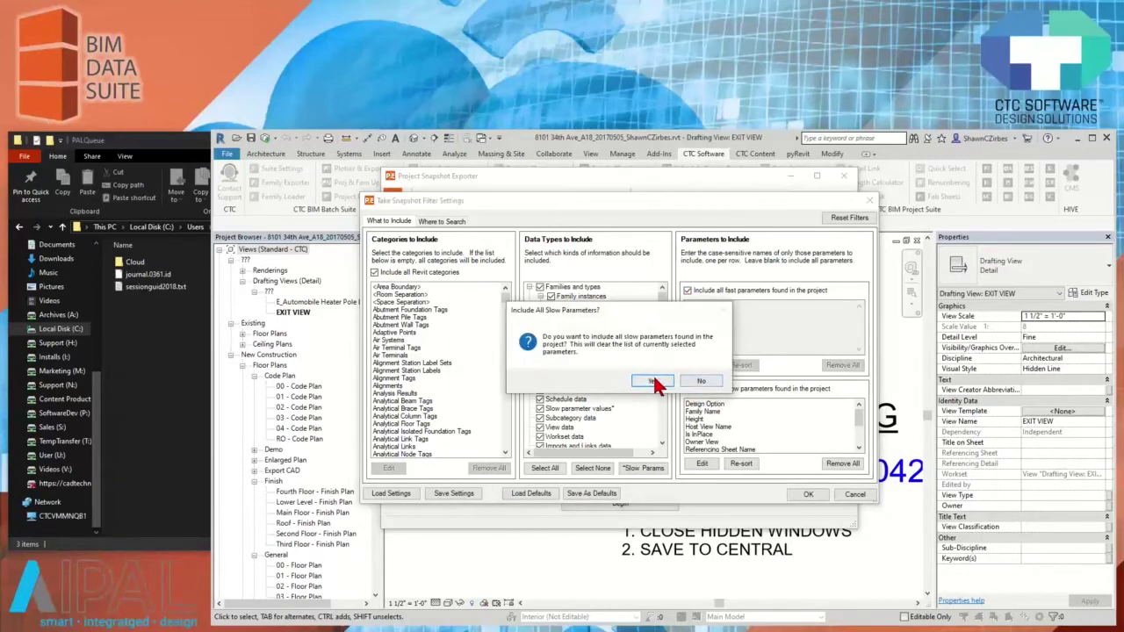
click(649, 383)
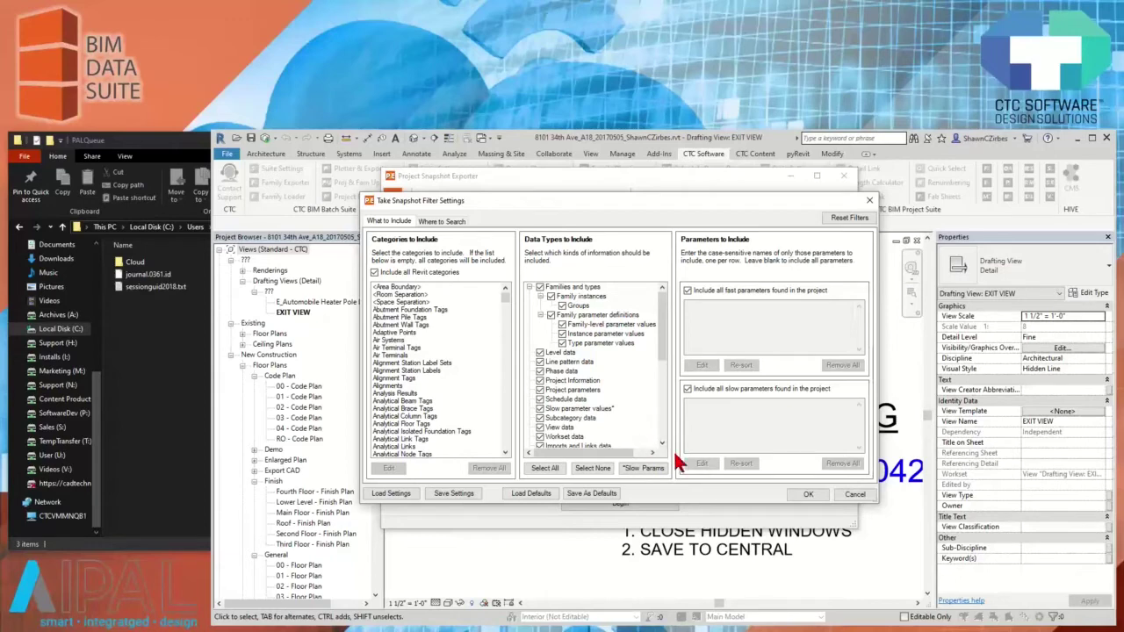
click(810, 496)
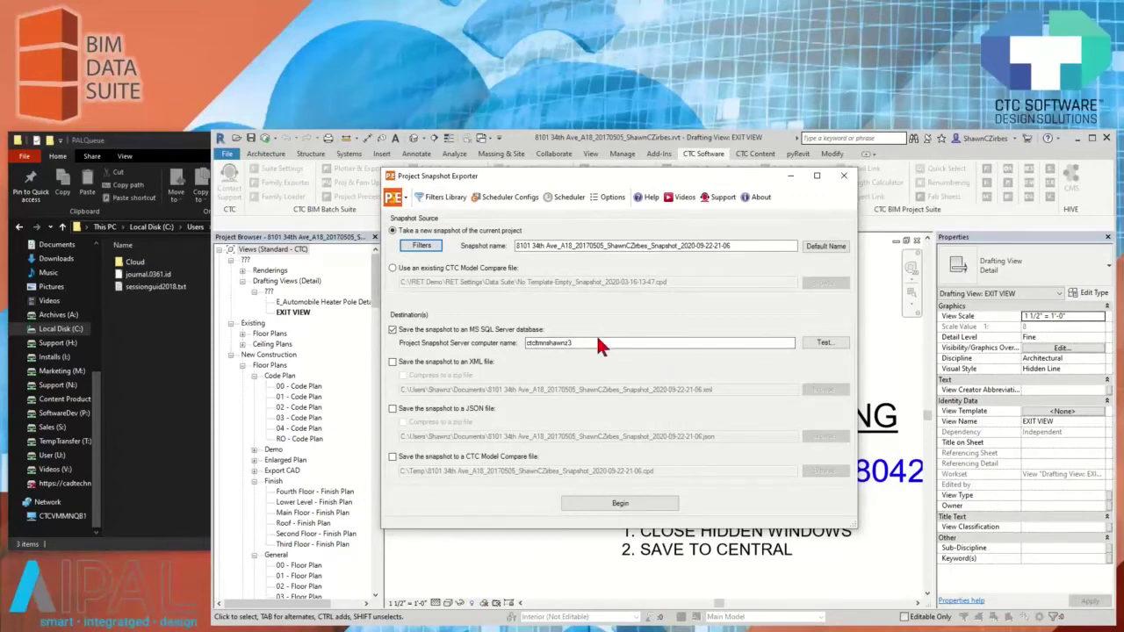
click(425, 246)
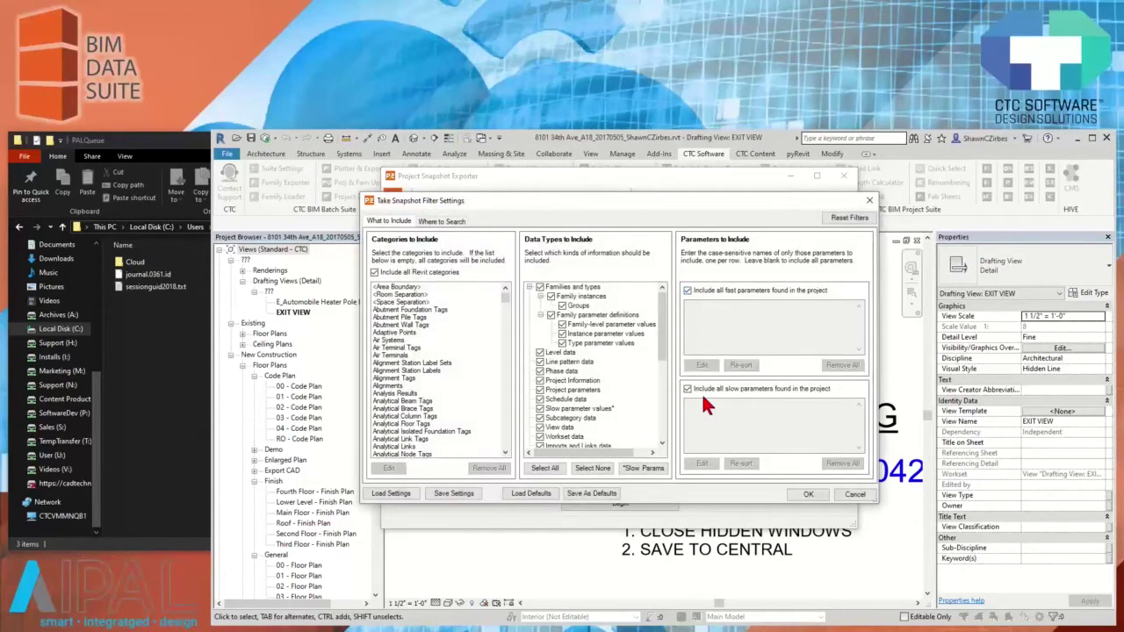
click(704, 389)
Clear the include-all fast and slow parameter options and restore the default filter lists
click(688, 389)
click(689, 389)
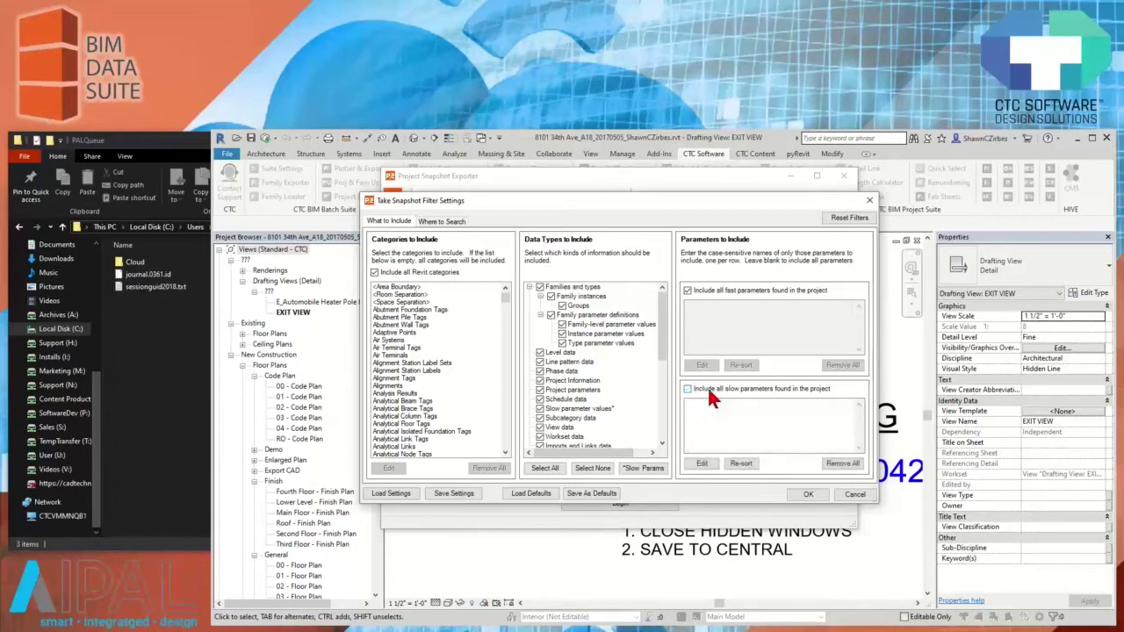
click(688, 290)
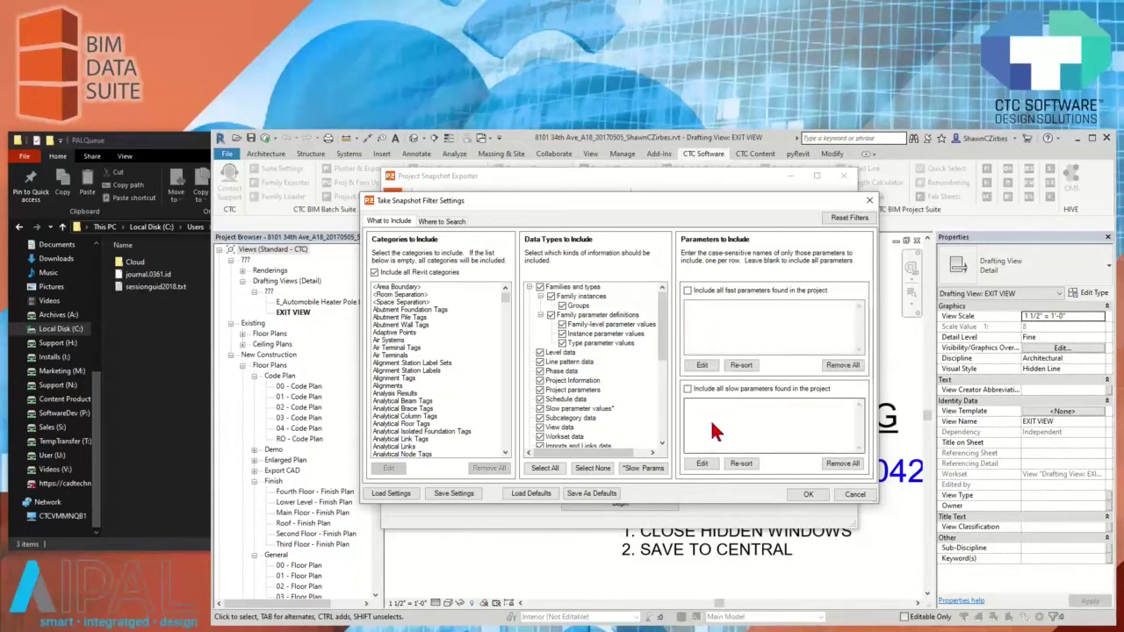
click(551, 494)
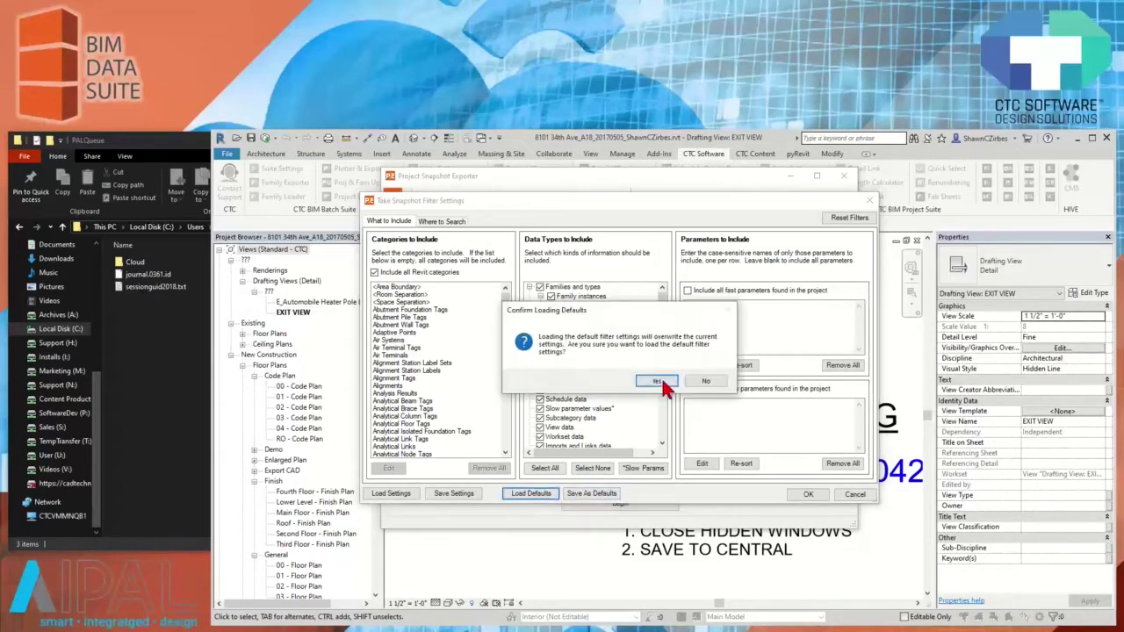
click(654, 384)
Review the fast parameters list and accept the filter settings with OK
scroll(713, 327, down, 5)
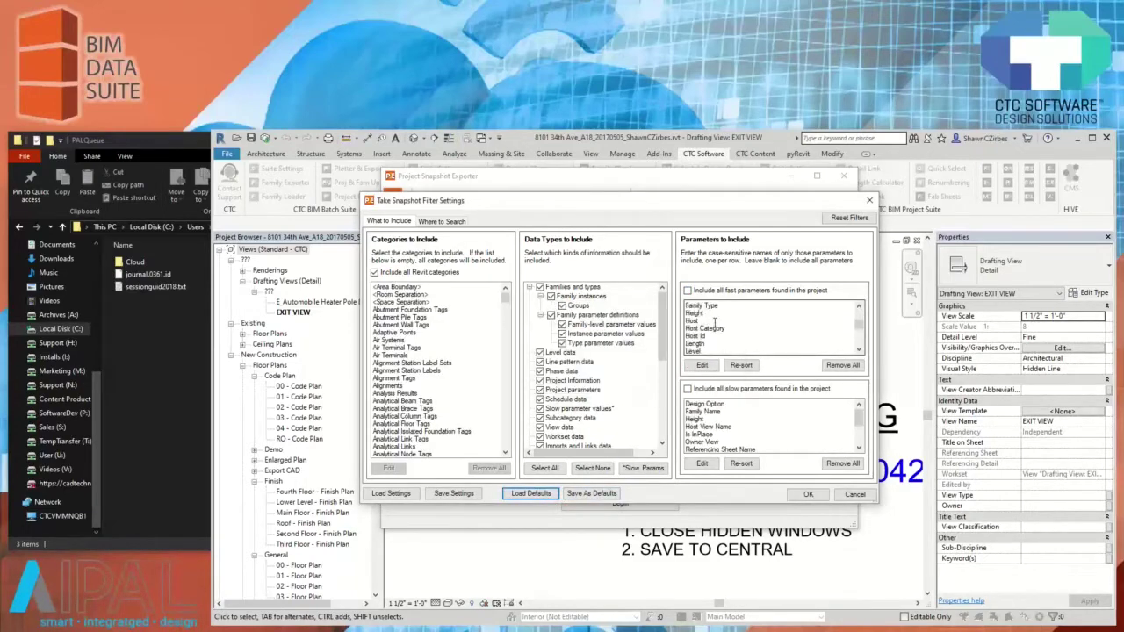
scroll(718, 330, down, 1)
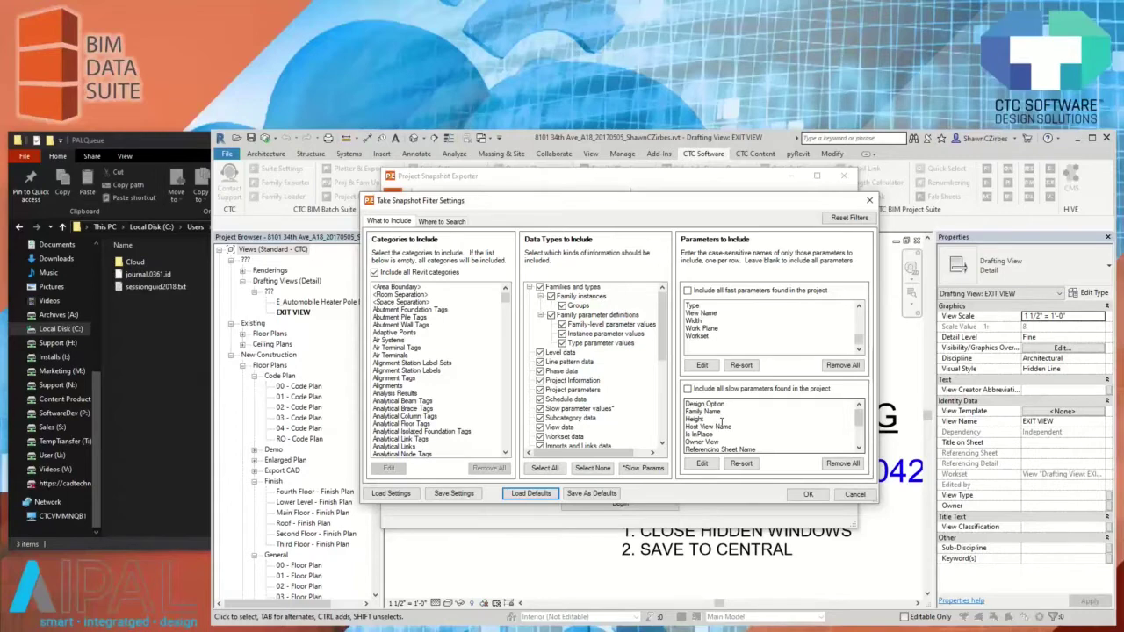
scroll(723, 331, up, 5)
scroll(722, 331, down, 3)
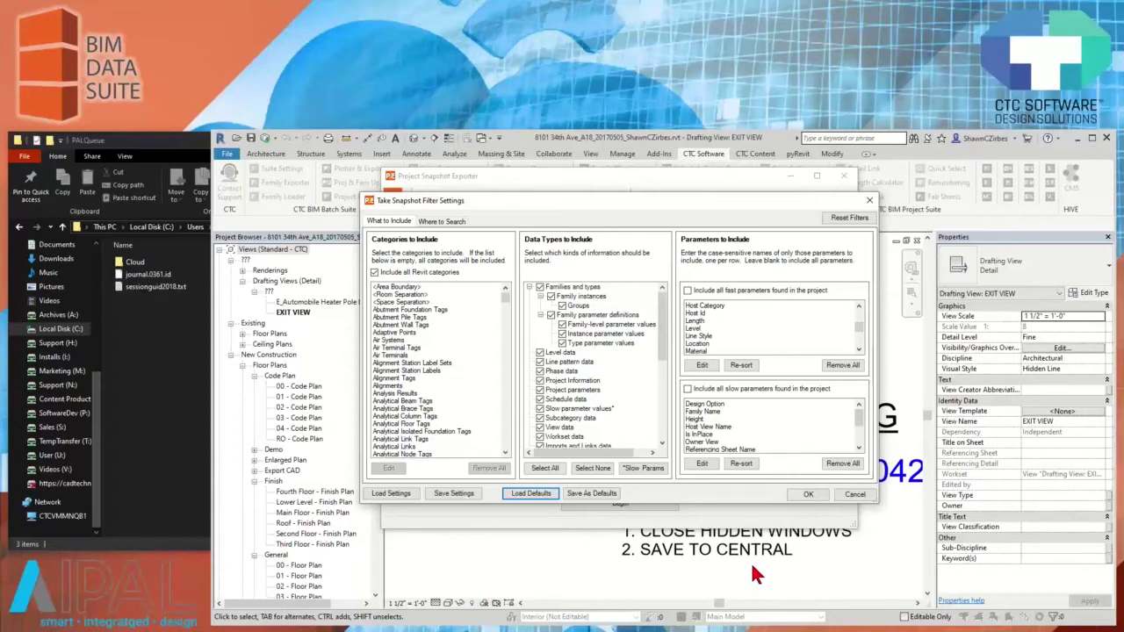
click(809, 497)
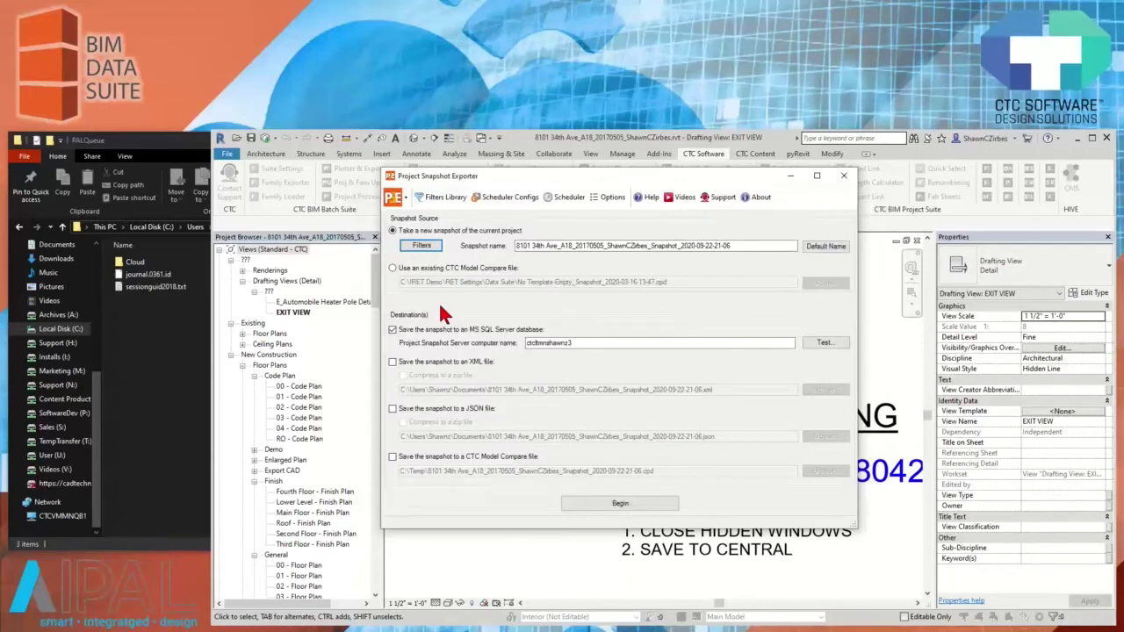
Confirm the filters, test the SQL Server connection successfully, and begin the project snapshot
click(422, 247)
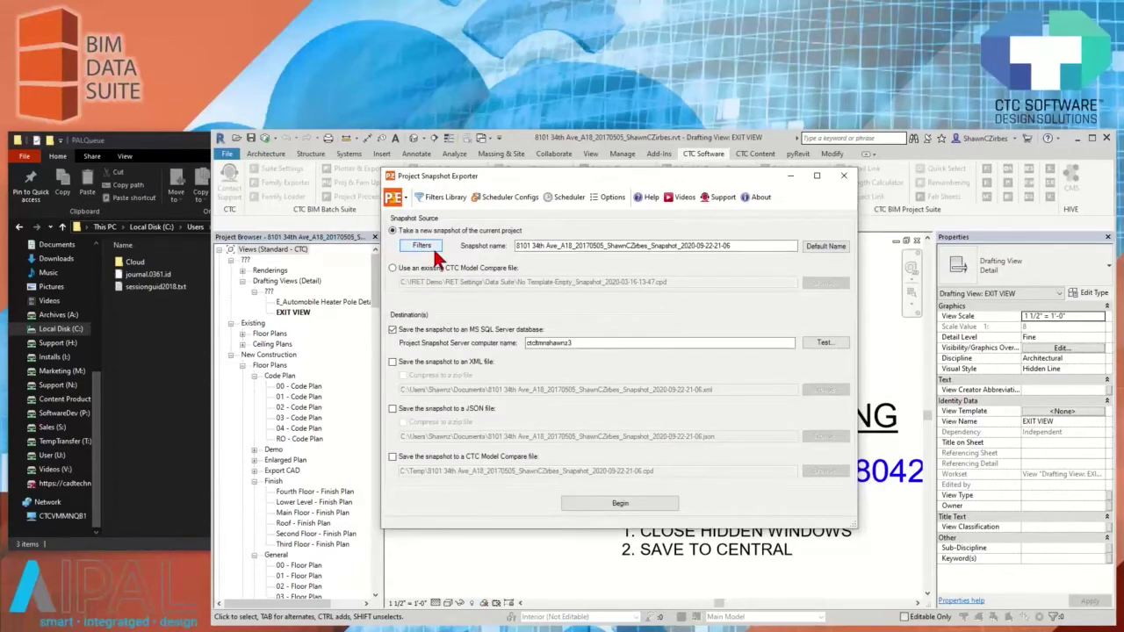
click(809, 494)
double_click(528, 344)
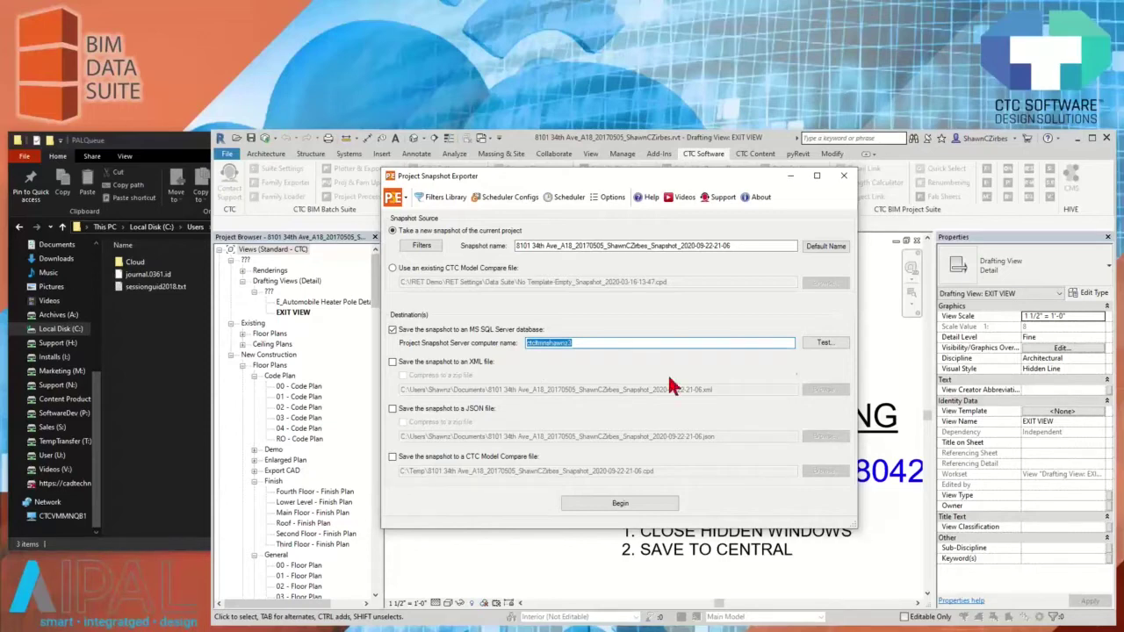
click(823, 343)
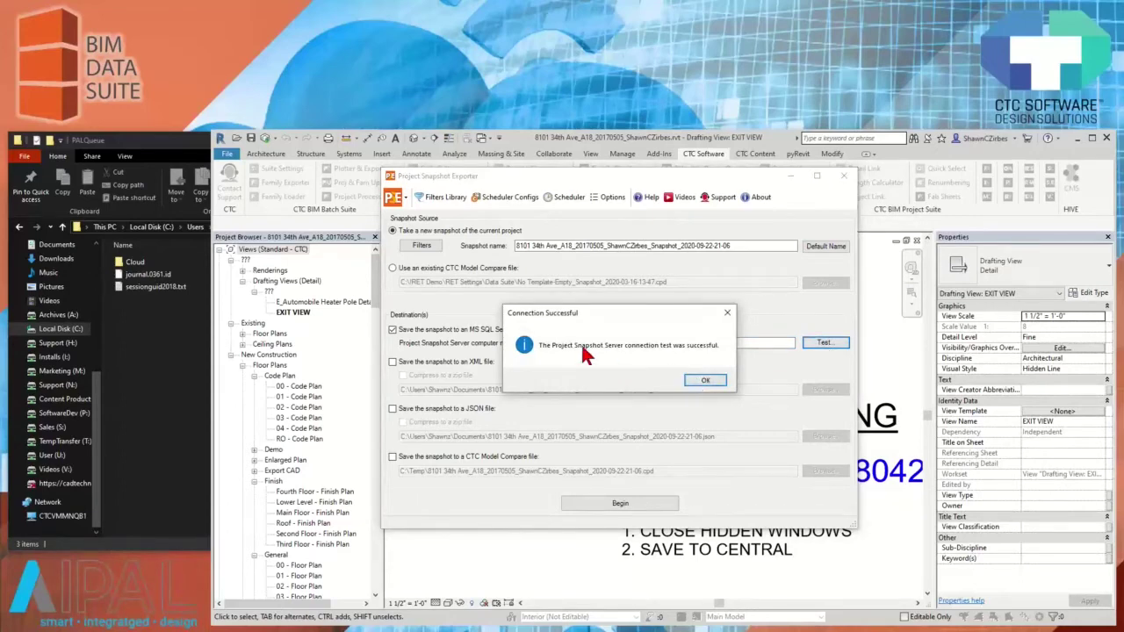
click(698, 378)
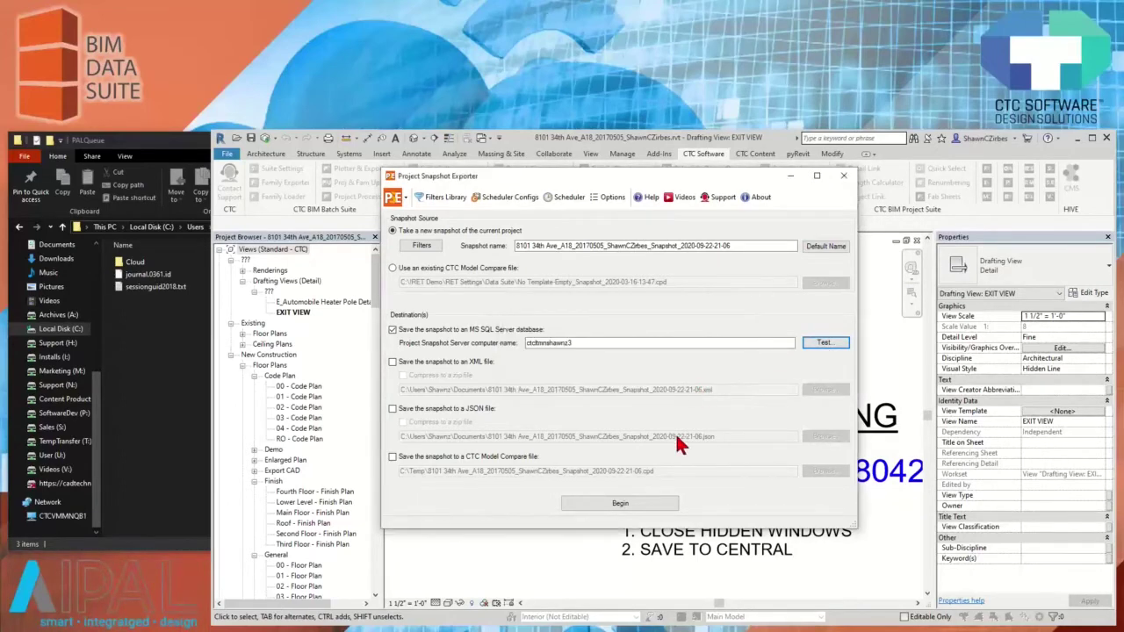
click(640, 507)
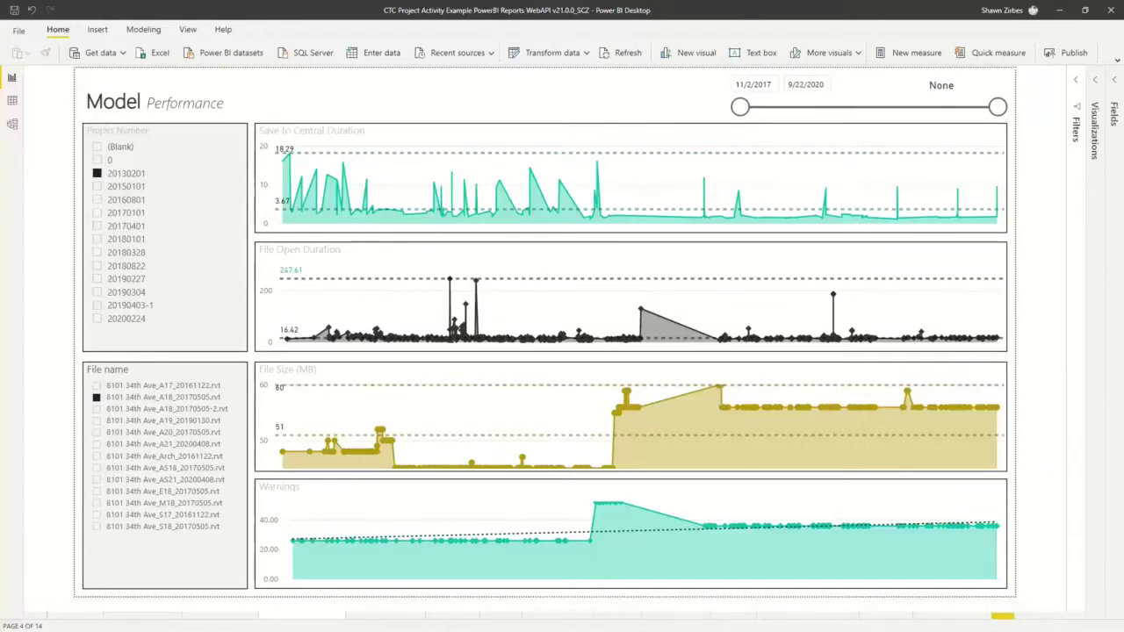
Switch to the Enterprise page, refresh the report data, and inspect the chart values
click(75, 609)
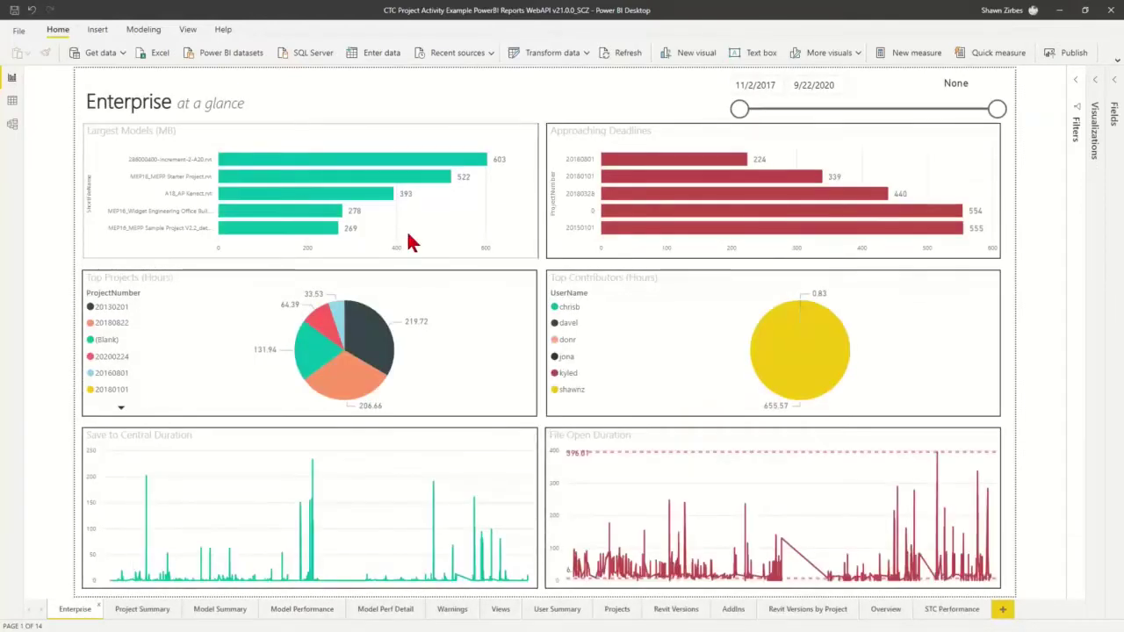
click(619, 75)
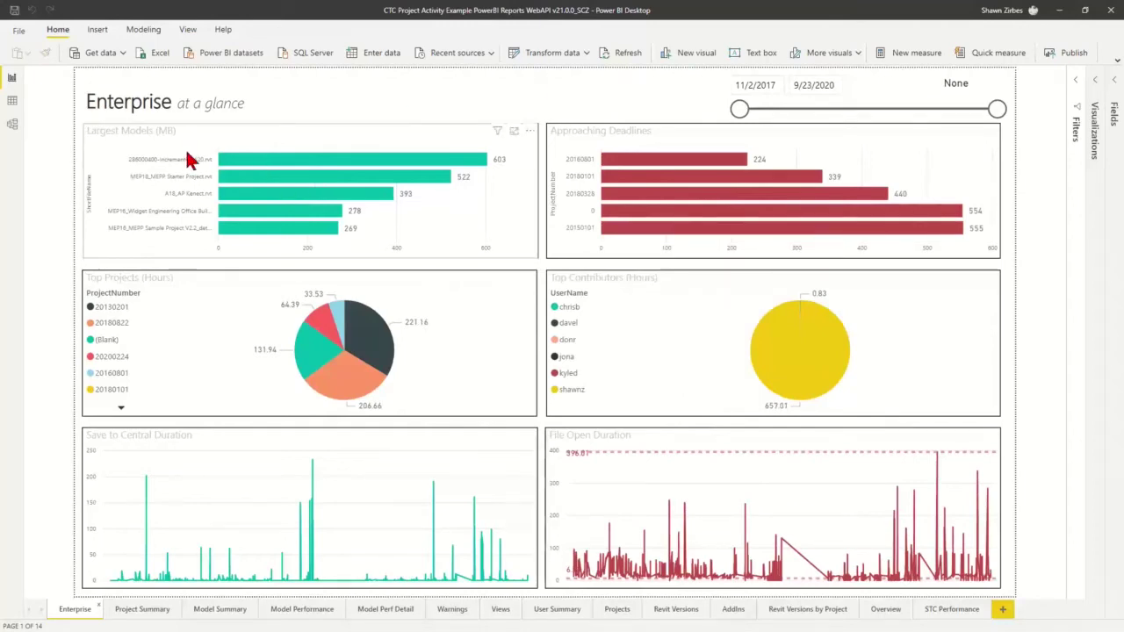
mouse_move(263, 167)
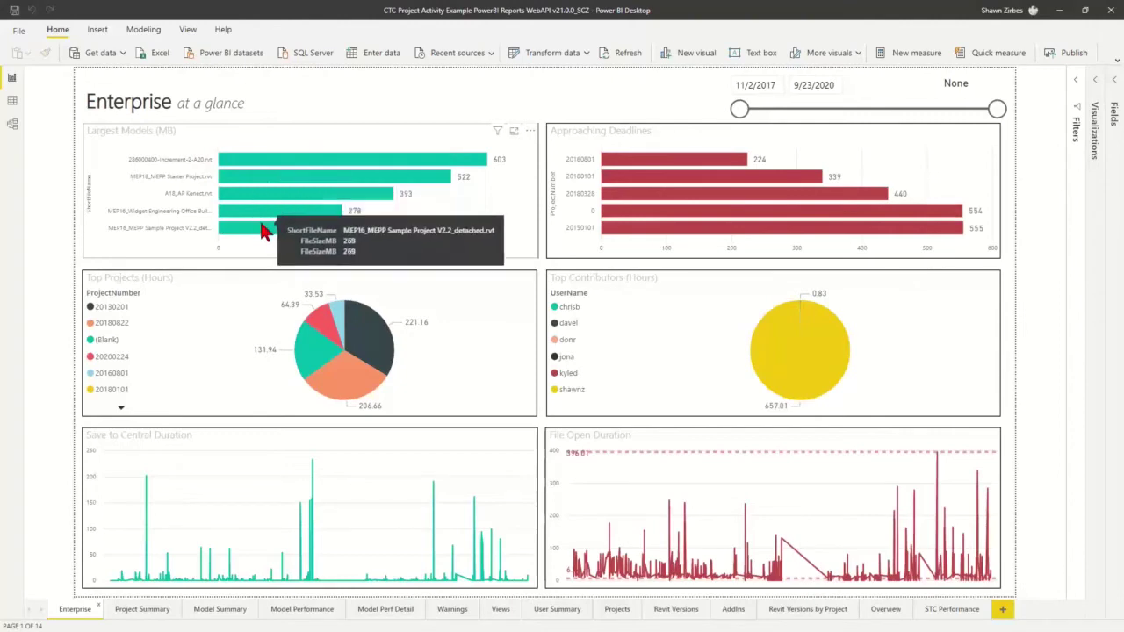
mouse_move(312, 345)
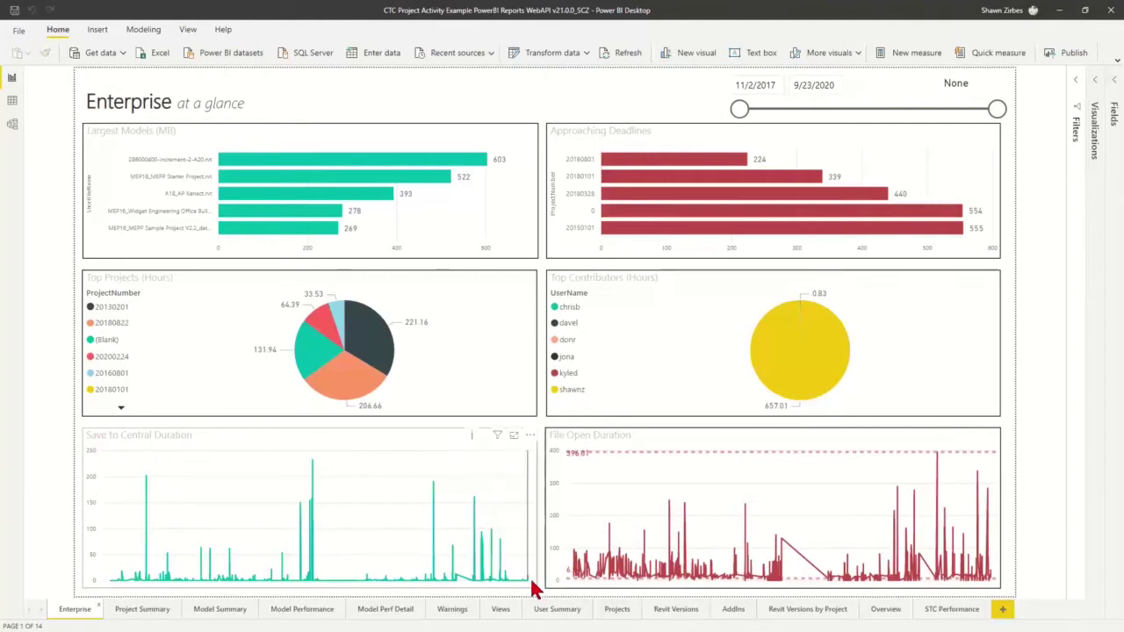
mouse_move(527, 587)
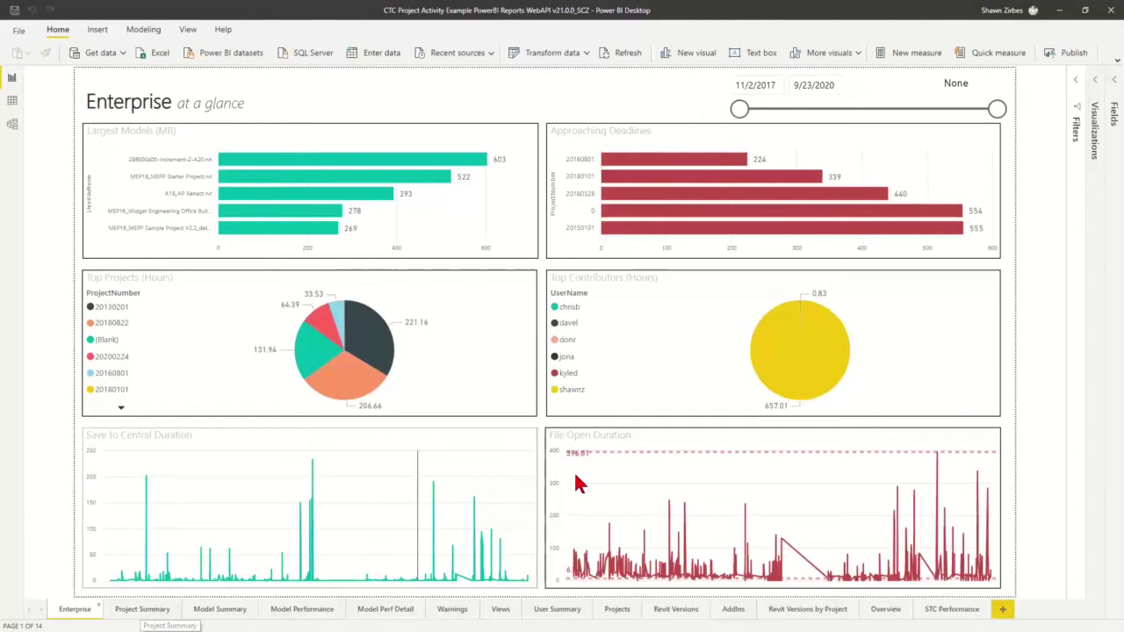
Narrow the date slicer start to 9/20/2019, restore 11/2/2017, then open Project Summary
drag(740, 109, 939, 117)
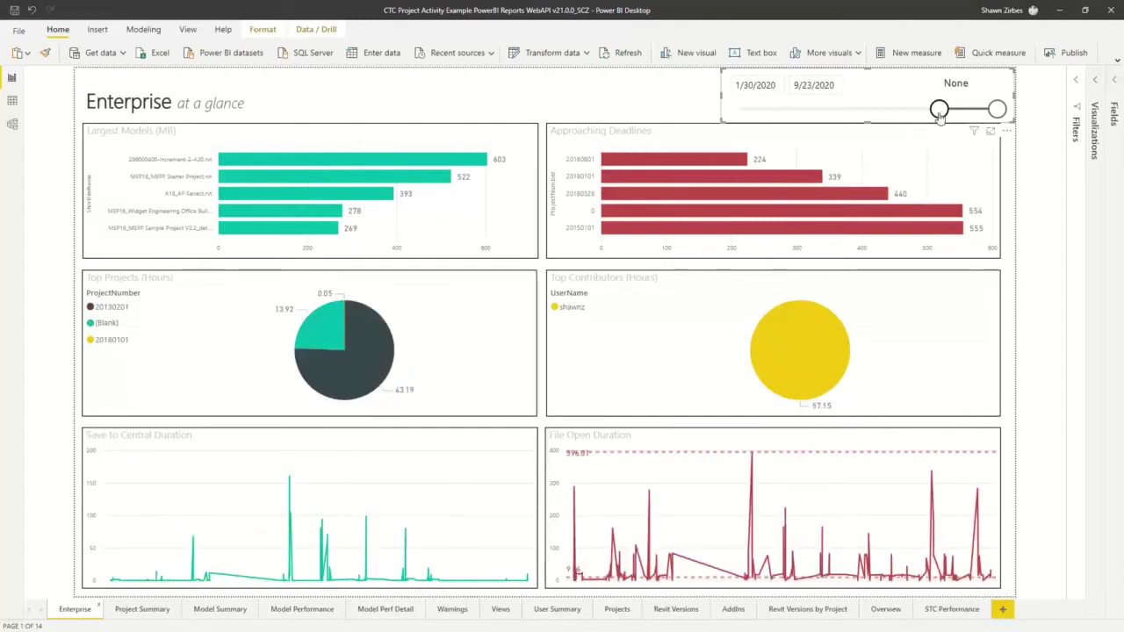
drag(940, 117, 731, 120)
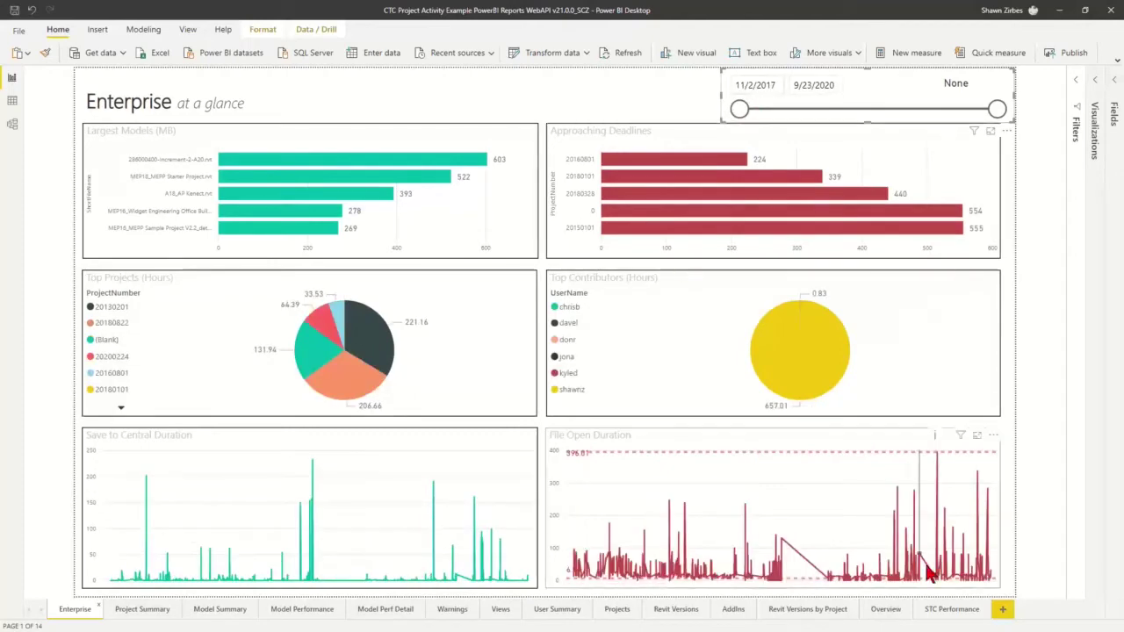
click(140, 615)
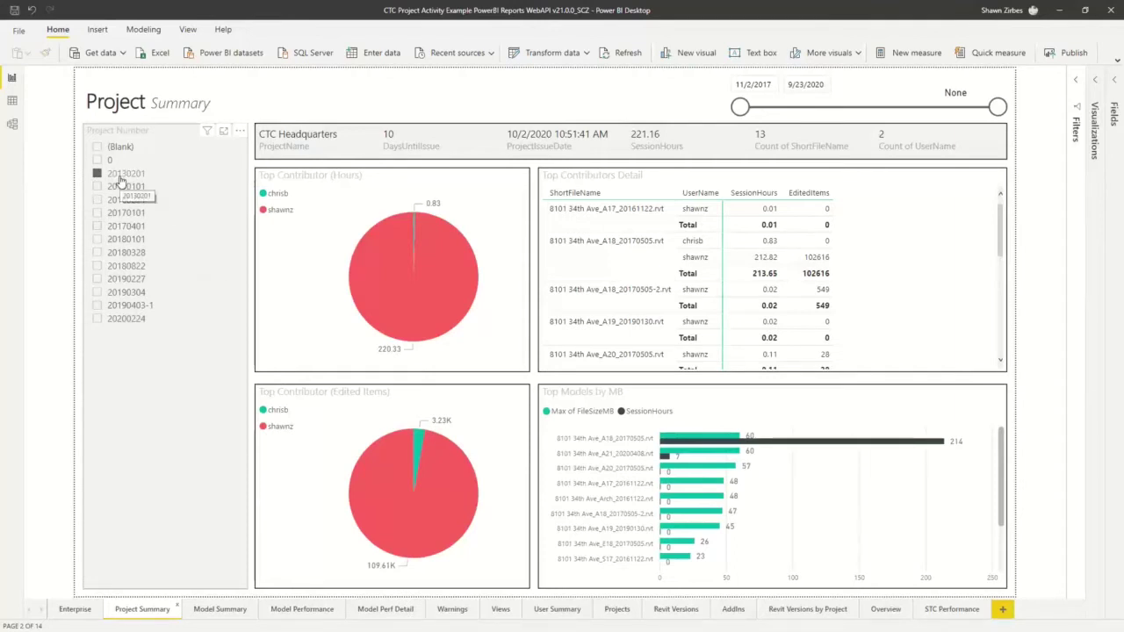
click(120, 179)
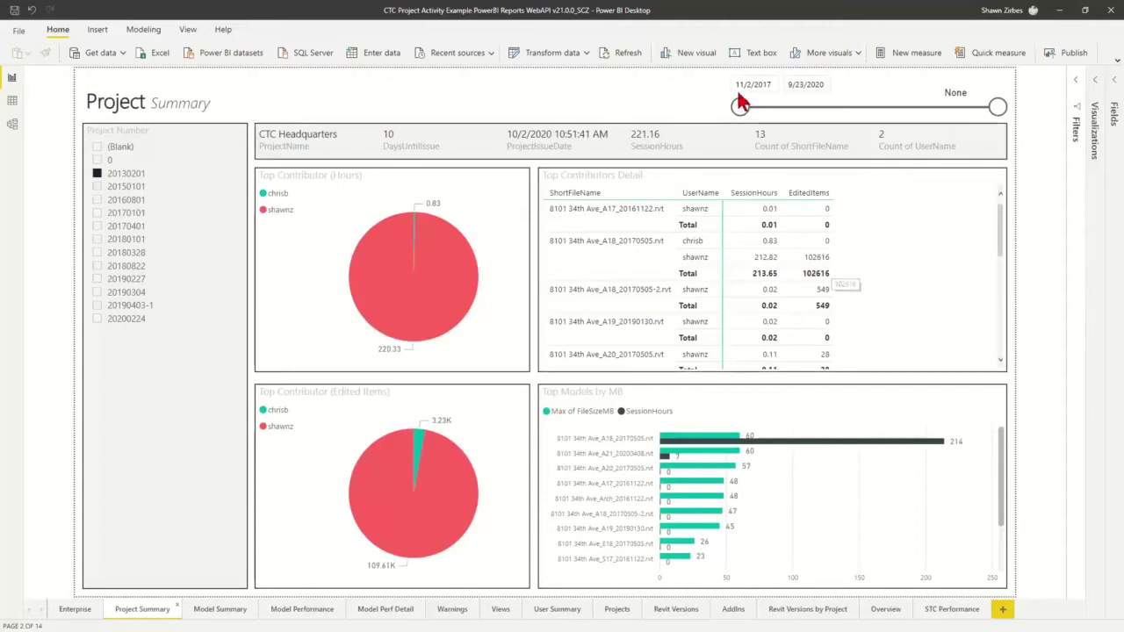
Slide the start date to 9/15/2019 and back to 11/2/2017, then maximize and show Current Model Summary
drag(740, 109, 907, 113)
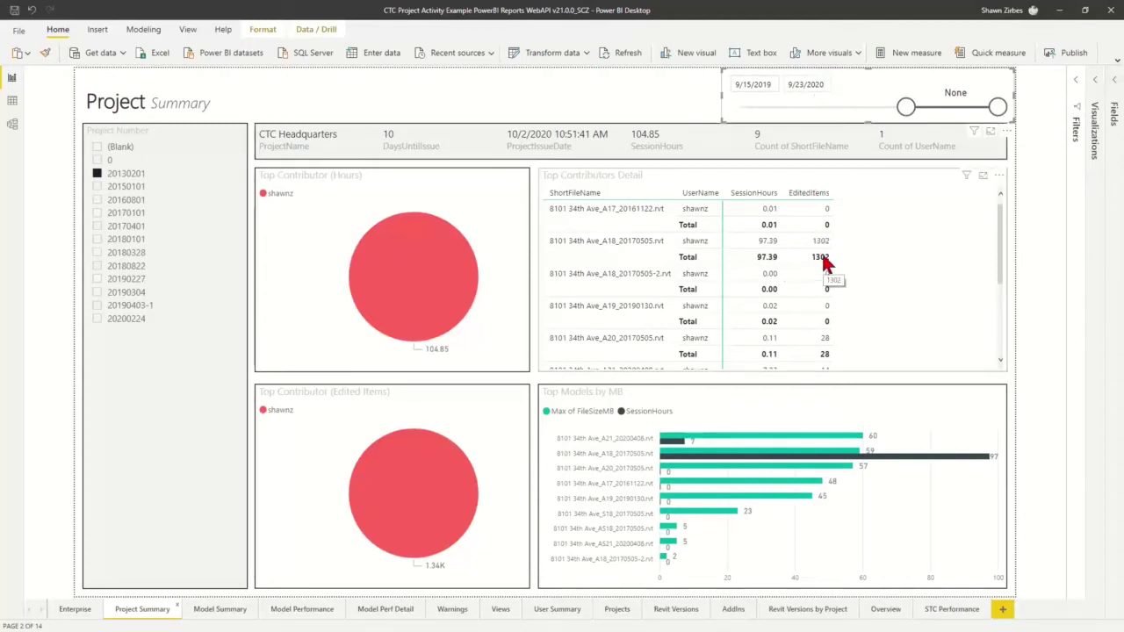
drag(906, 107, 740, 106)
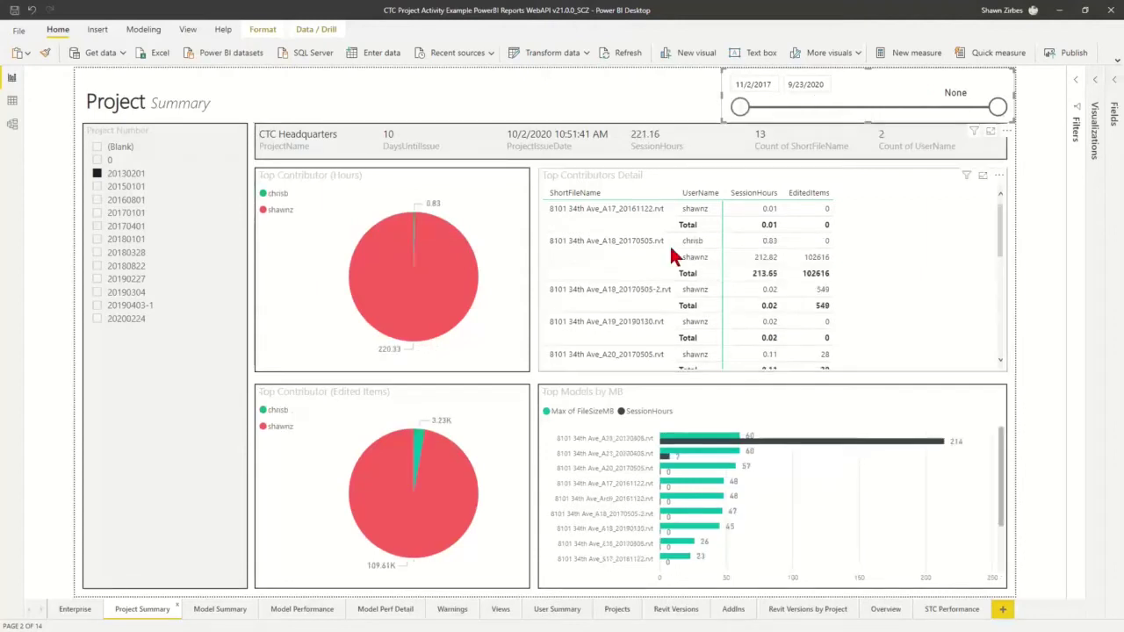
mouse_move(427, 254)
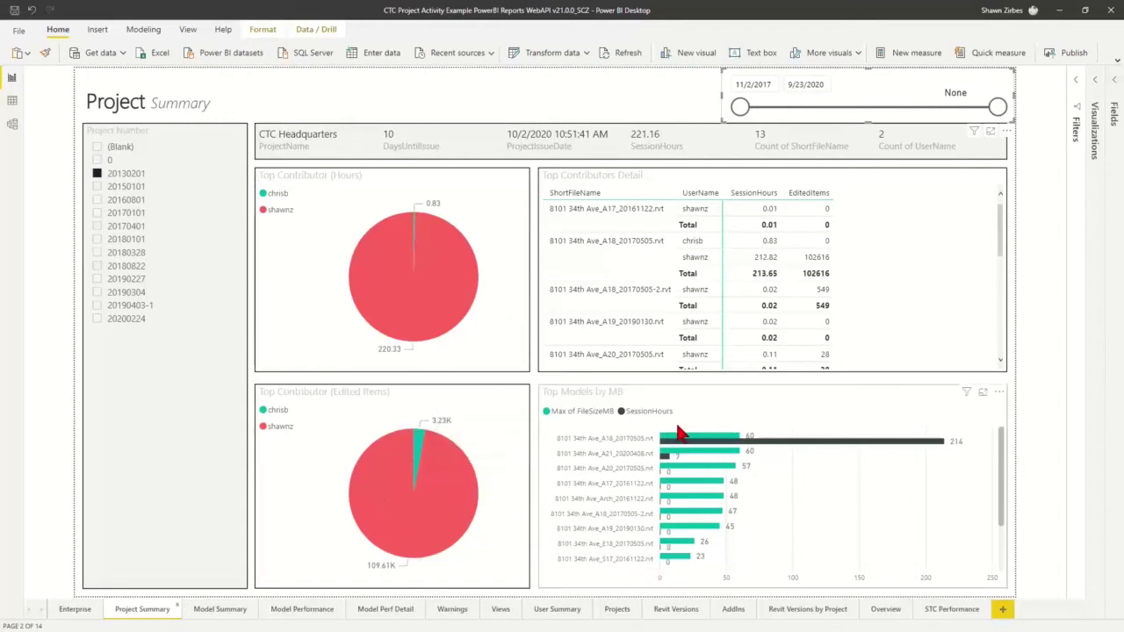
mouse_move(683, 441)
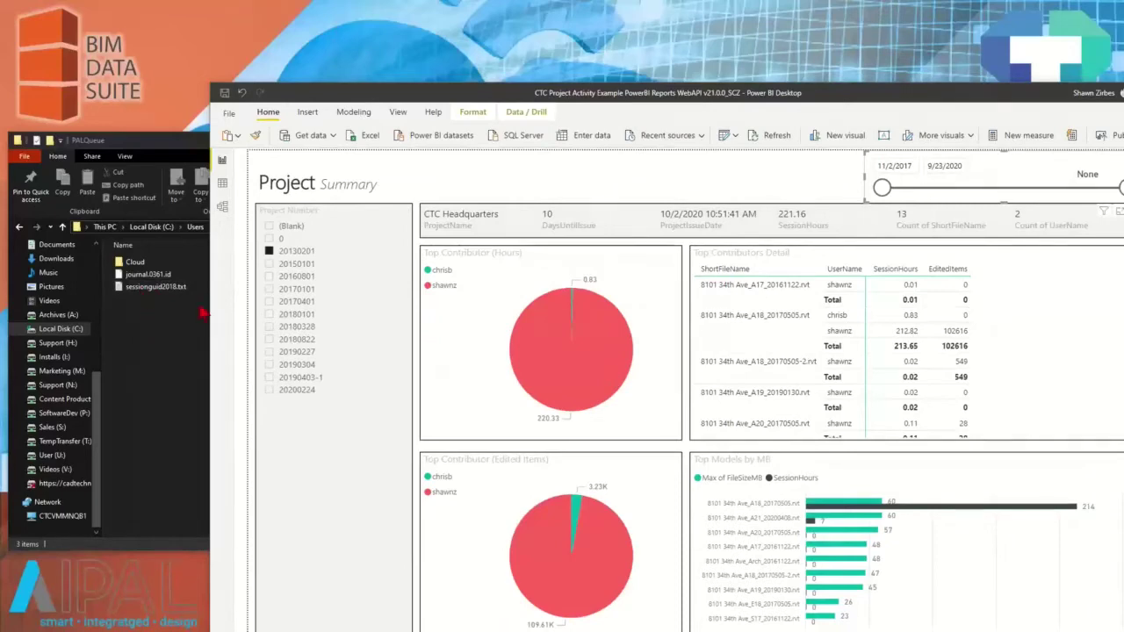
drag(828, 97, 832, 101)
double_click(832, 101)
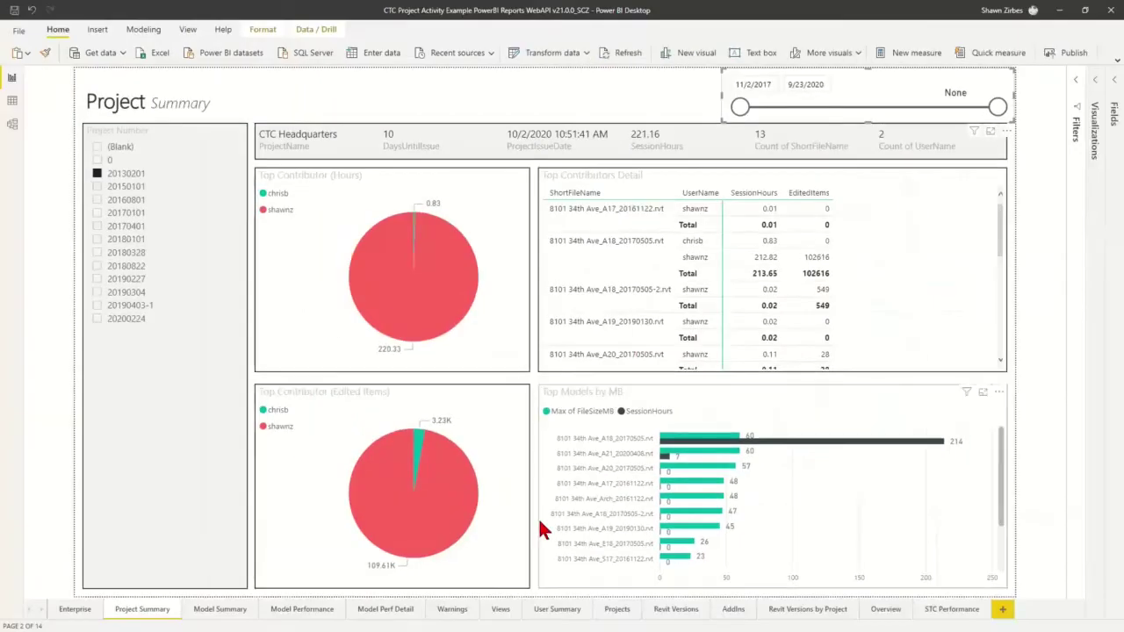
click(220, 610)
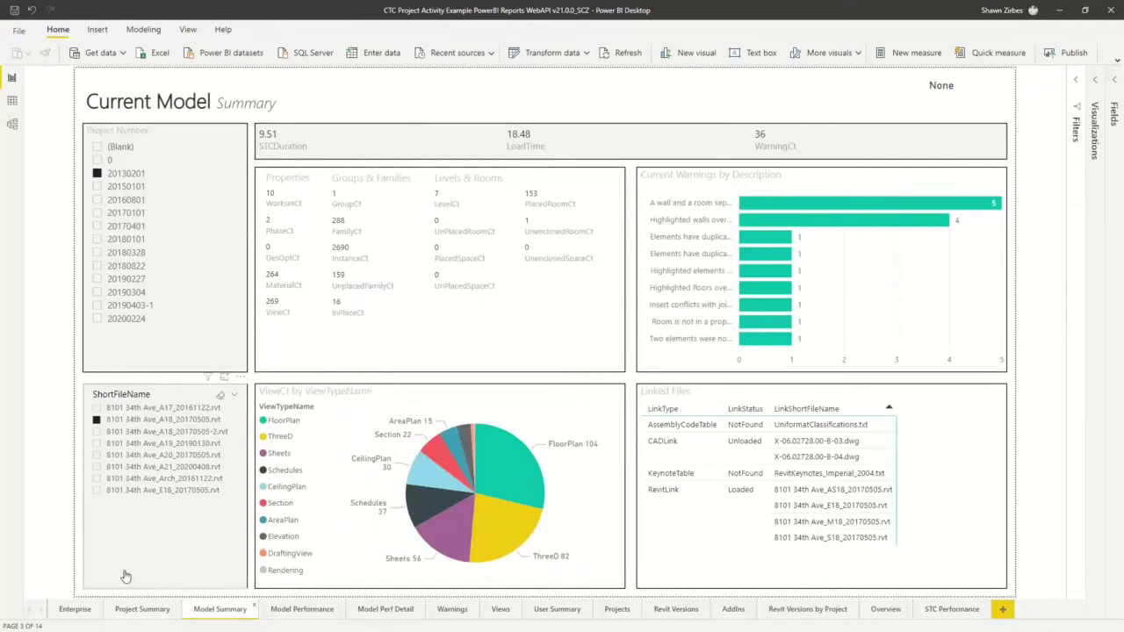
click(97, 174)
click(97, 421)
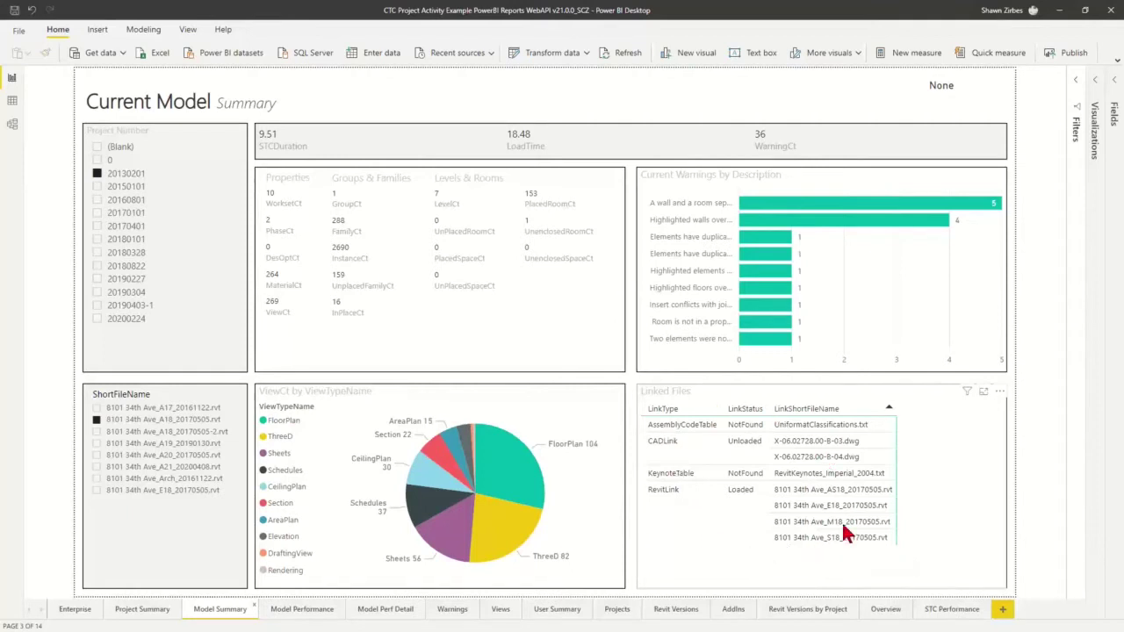
click(303, 609)
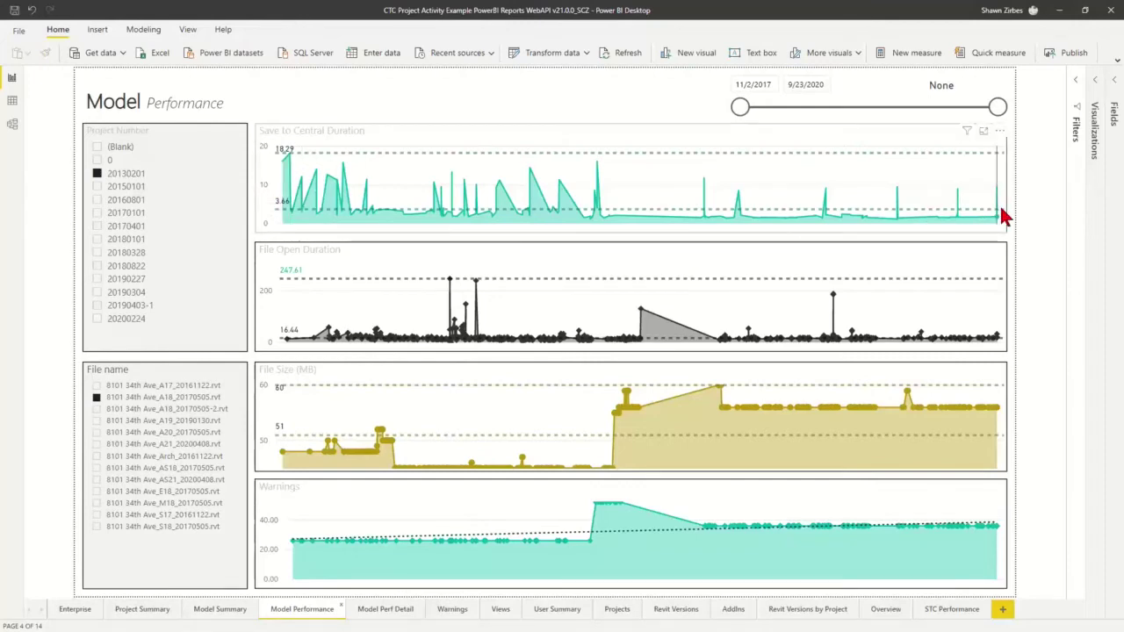
mouse_move(1004, 216)
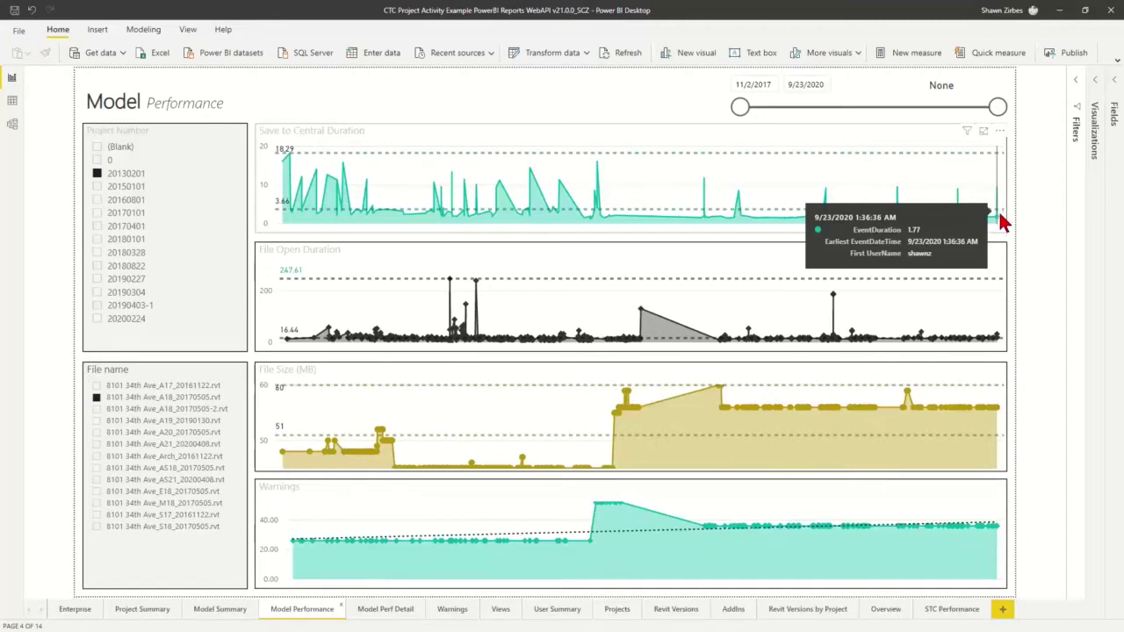
mouse_move(1006, 345)
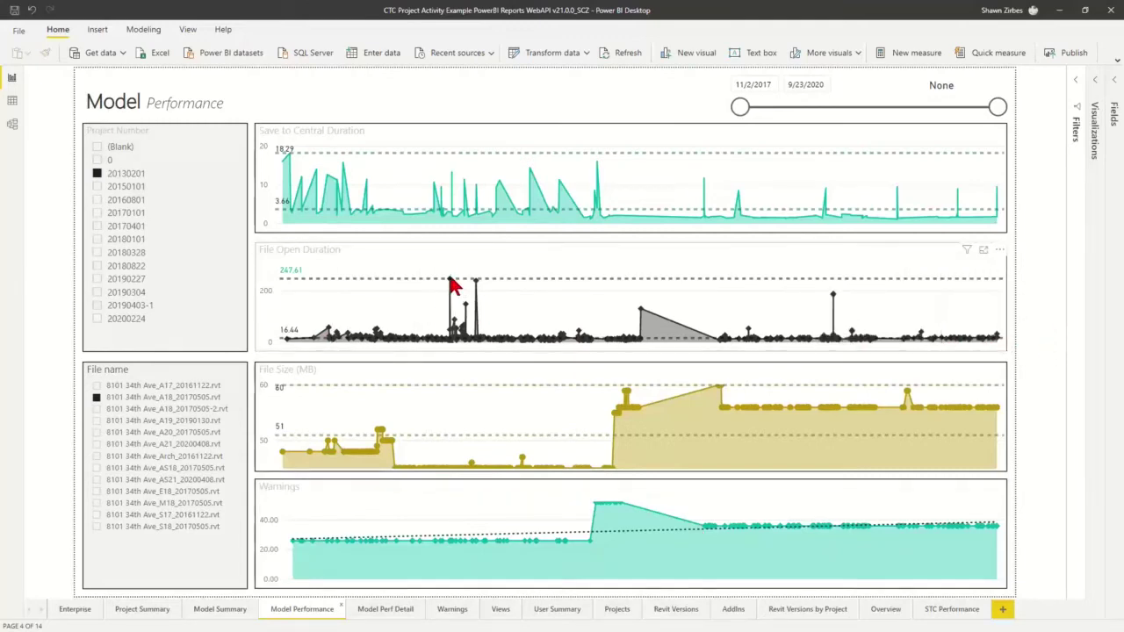
mouse_move(451, 284)
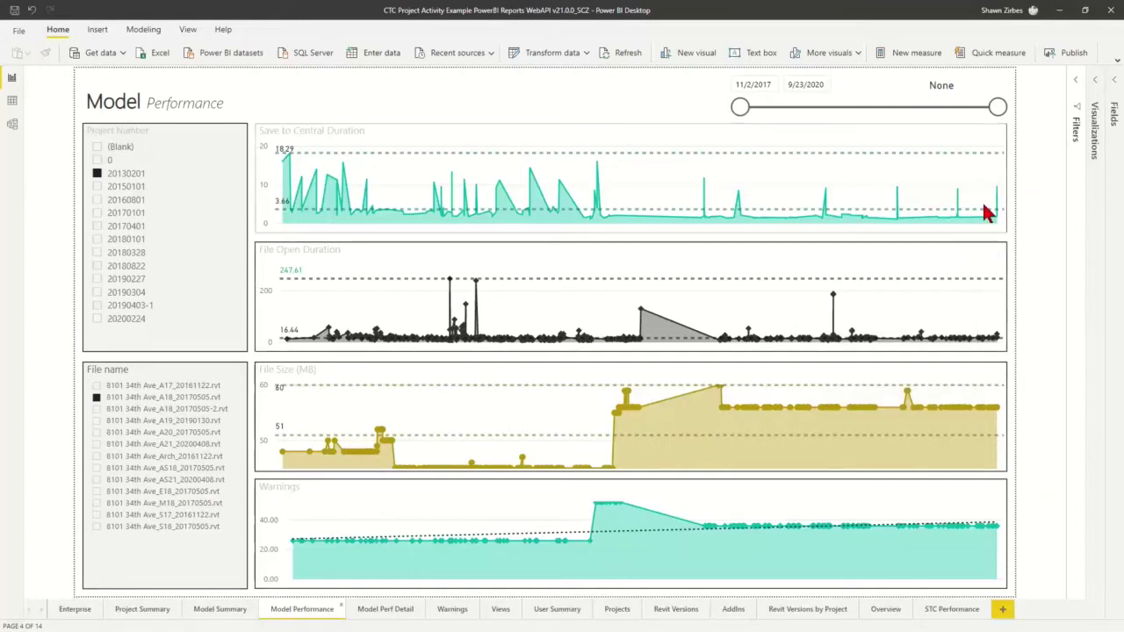
mouse_move(995, 425)
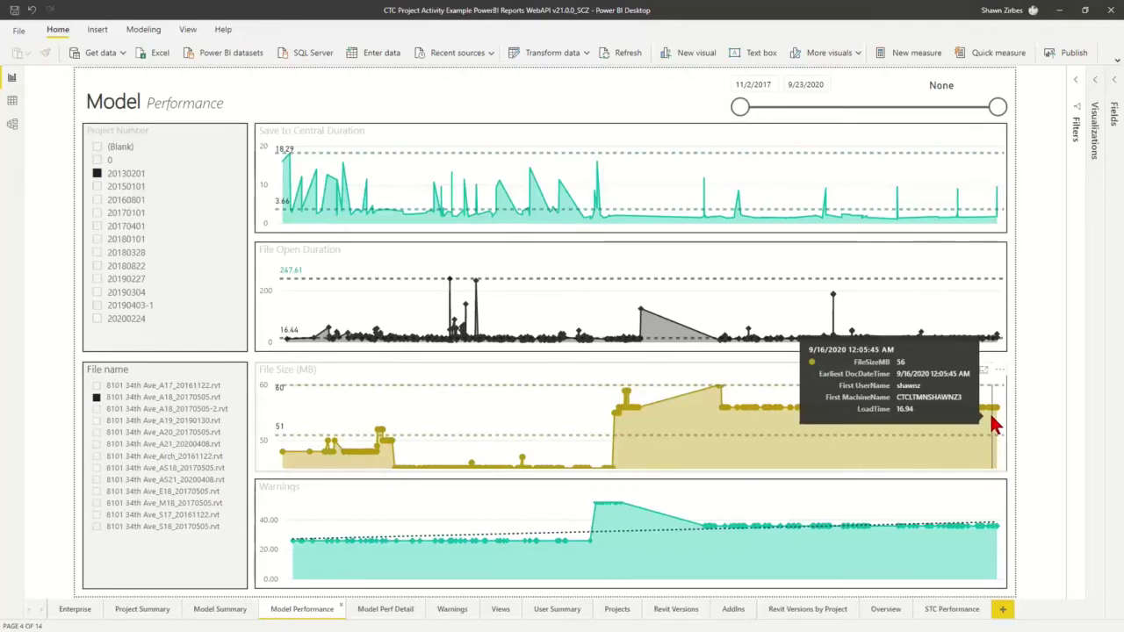
mouse_move(1010, 538)
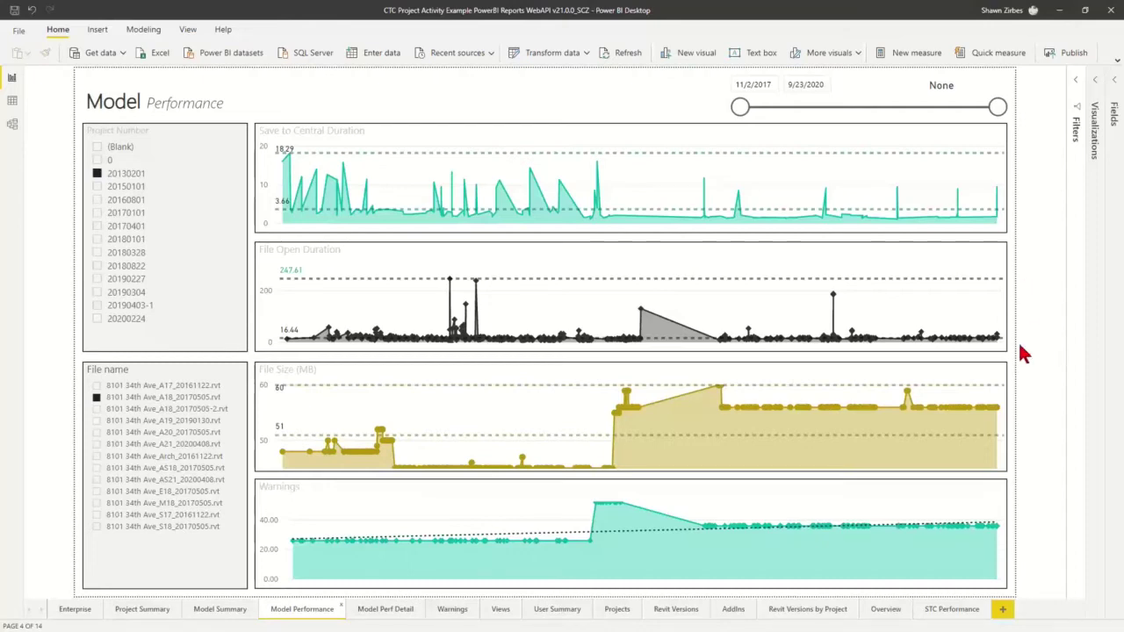
On Model Performance Detail, inspect the rightmost and neighbouring save-to-central bubbles
click(380, 614)
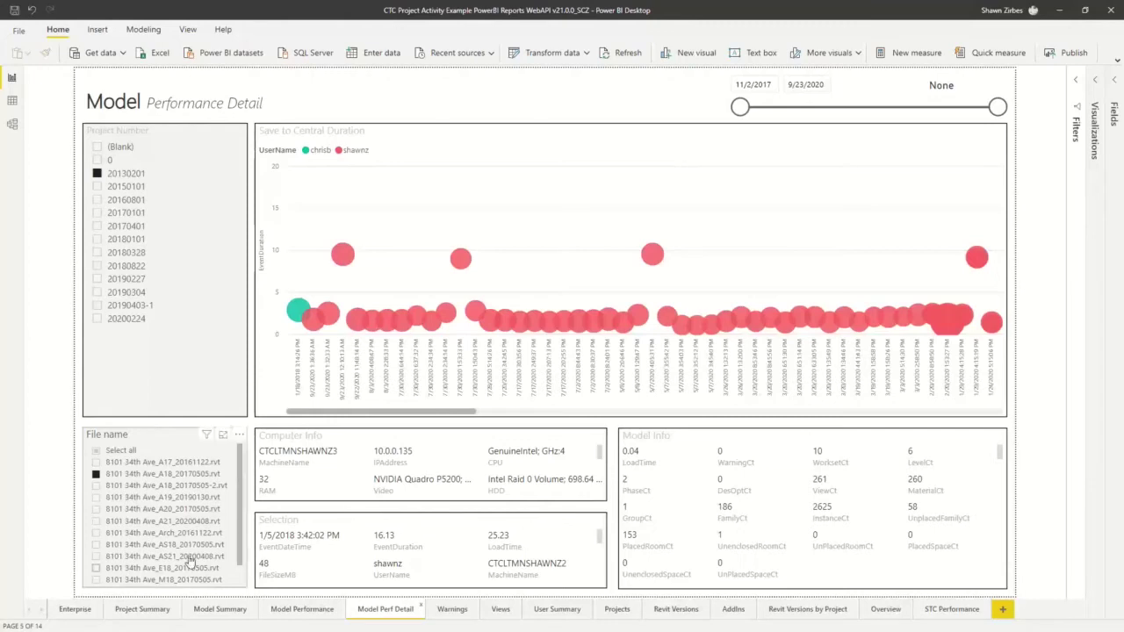
drag(456, 413, 1011, 409)
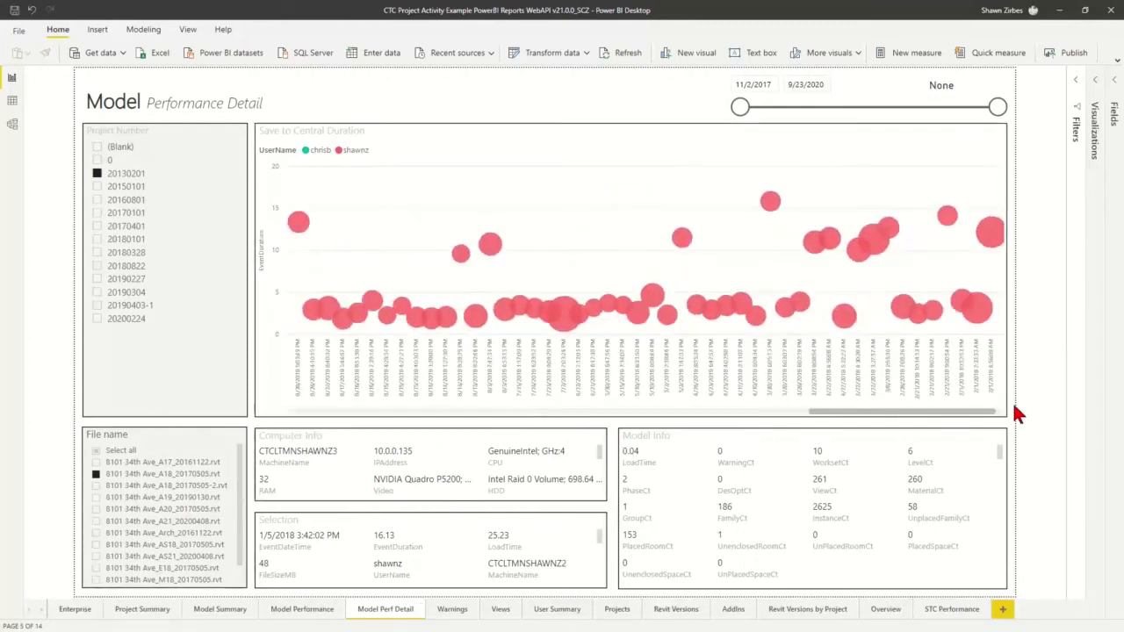
click(990, 237)
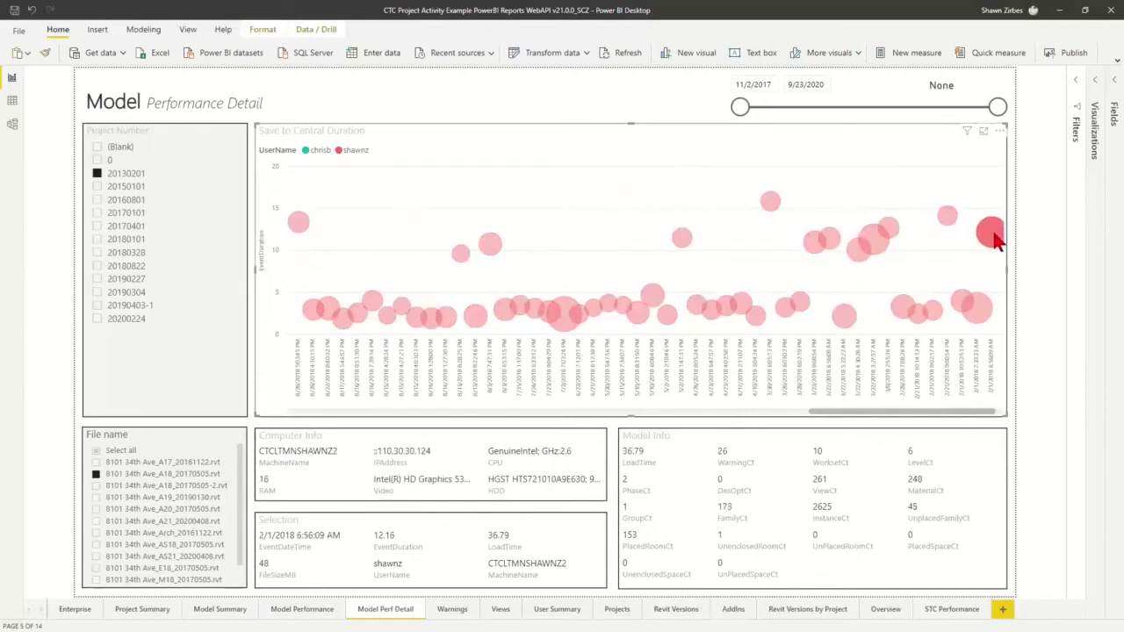
mouse_move(993, 239)
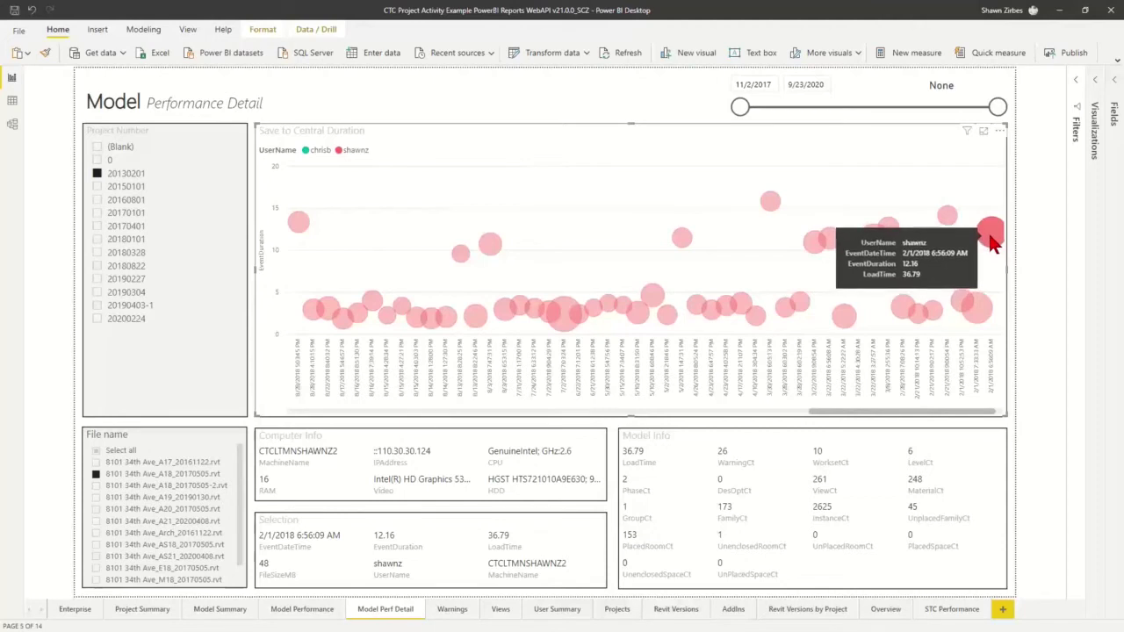
click(875, 237)
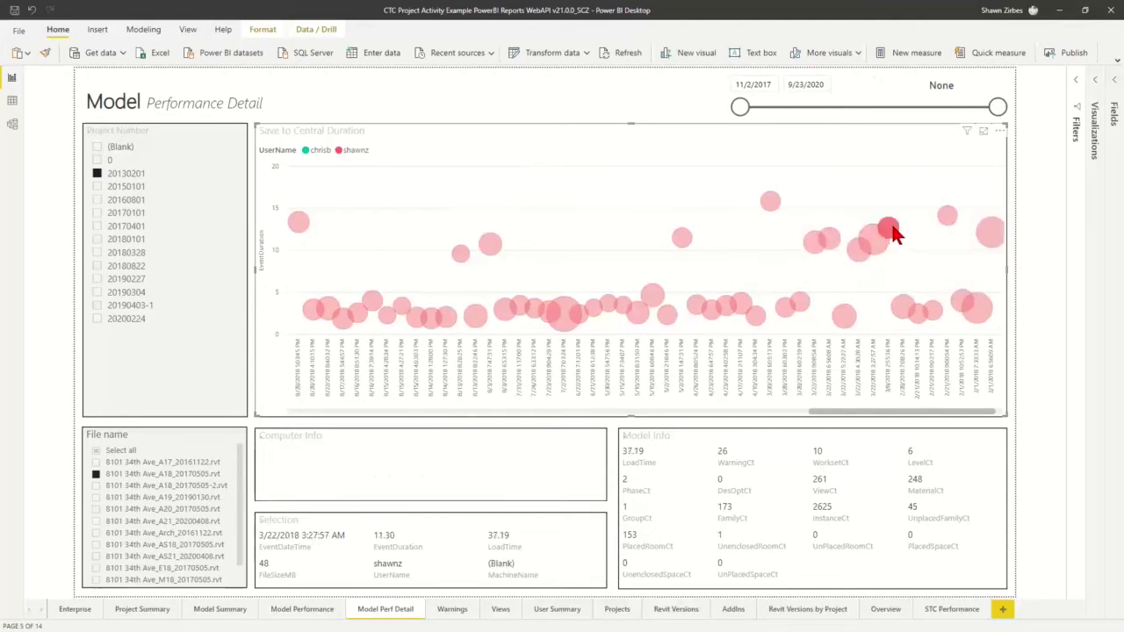
click(992, 233)
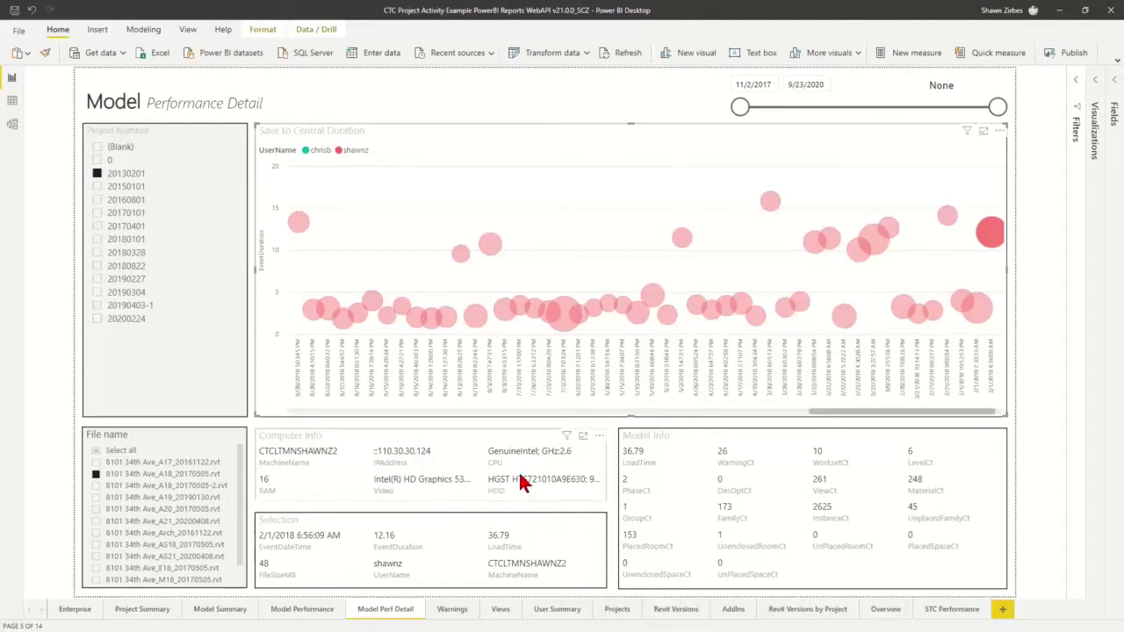
Check the other user's save event and the 9/23/2020 event, then go to Warnings
drag(829, 412, 316, 442)
click(296, 317)
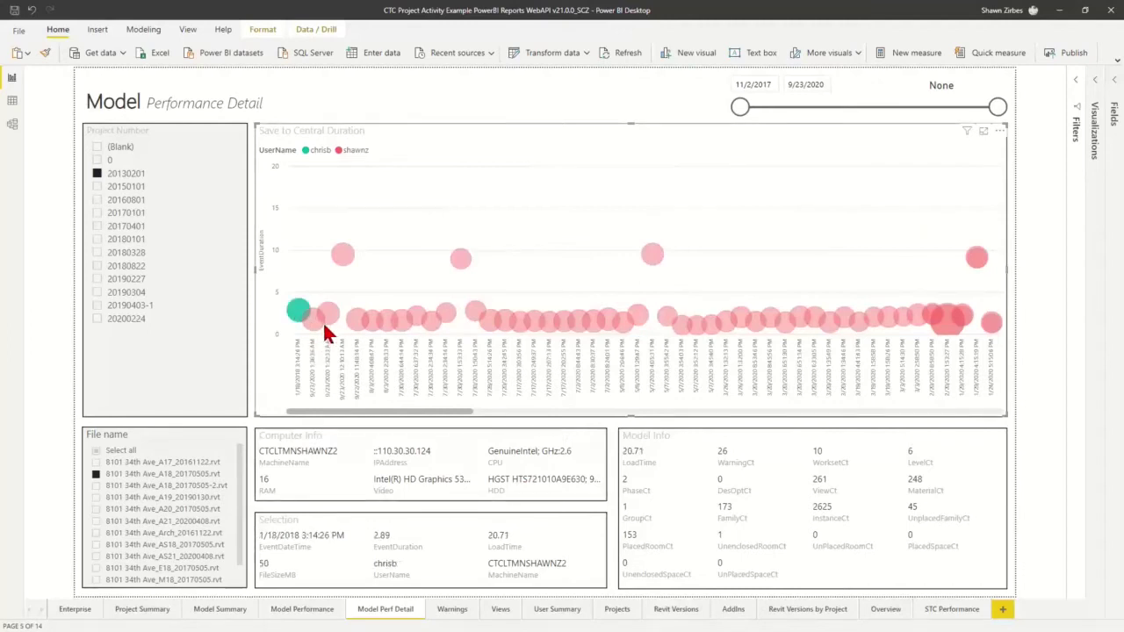
click(325, 320)
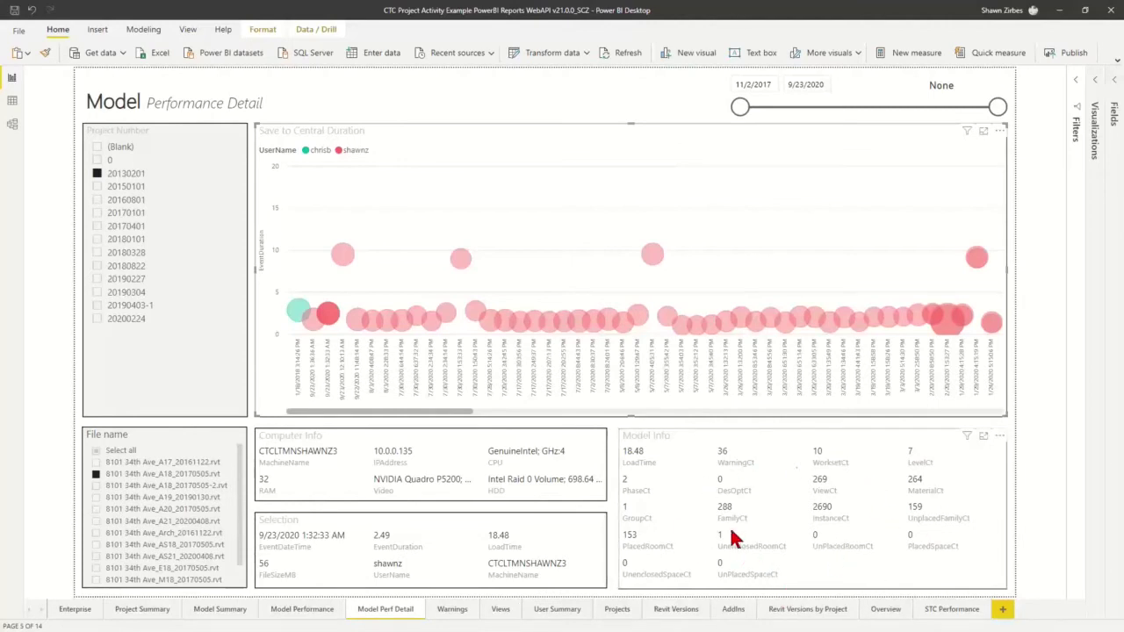
click(458, 615)
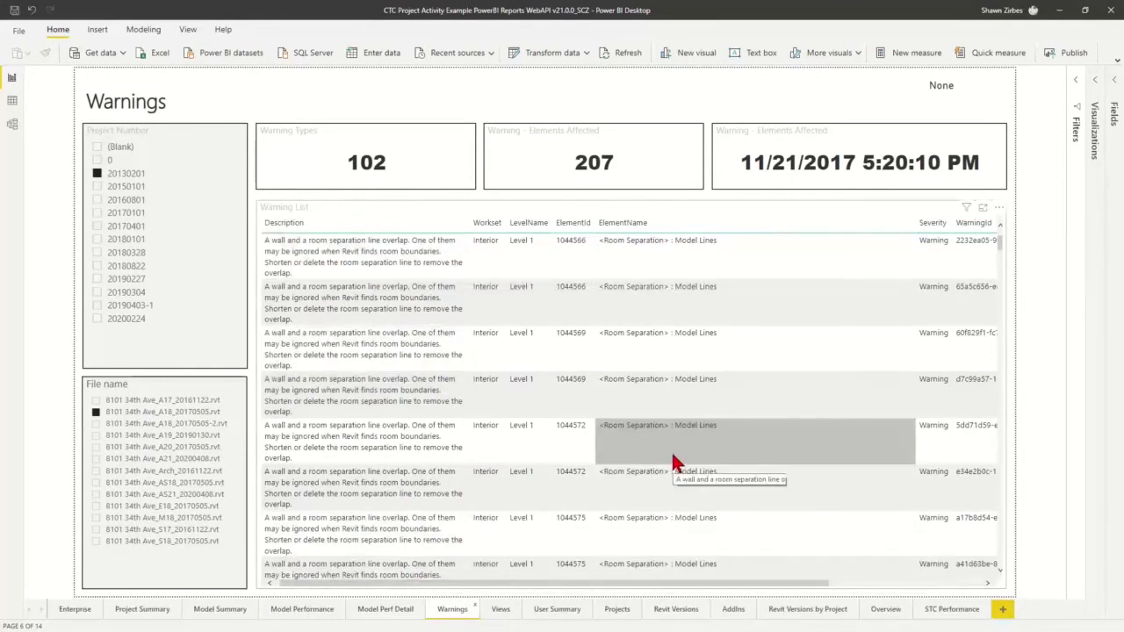
Switch to the Views page showing minutes spent per view for project 20130201
click(499, 610)
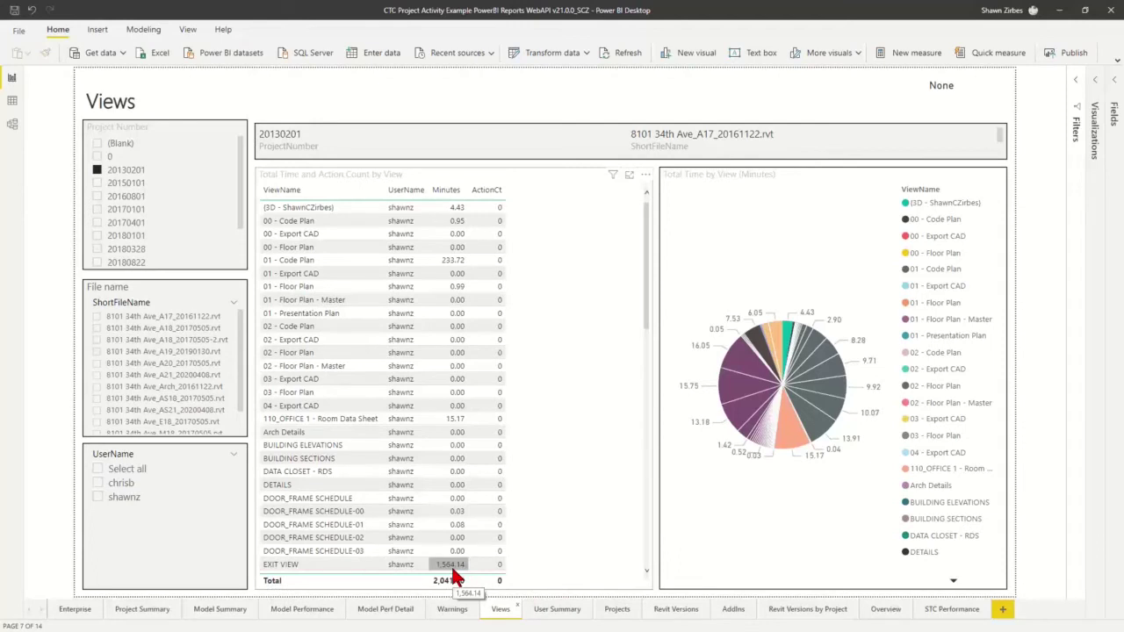
Open User Summary and tick two other users in turn in the UserName slicer
click(552, 610)
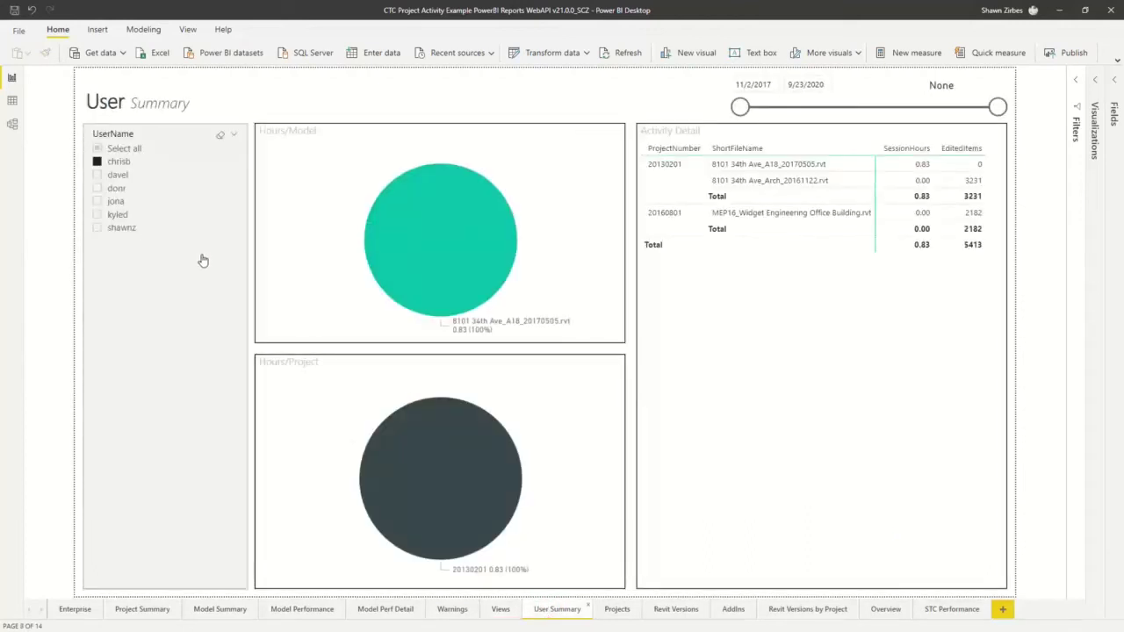
click(96, 227)
click(97, 216)
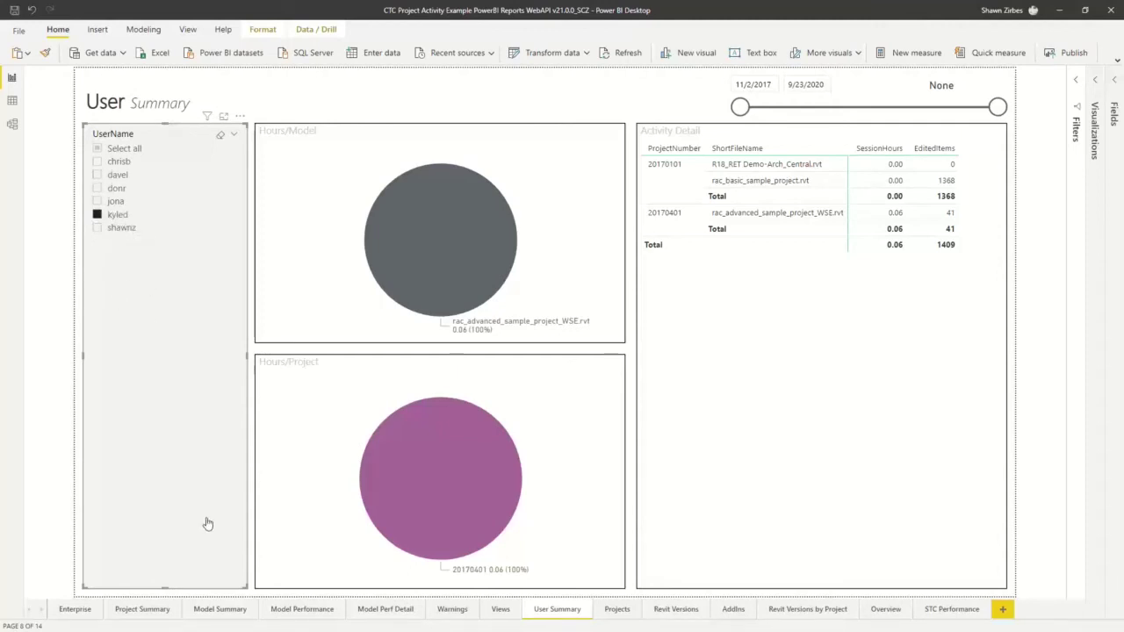
Page through Projects, Revit Versions and Revit Versions by Project, then back to Enterprise
click(615, 611)
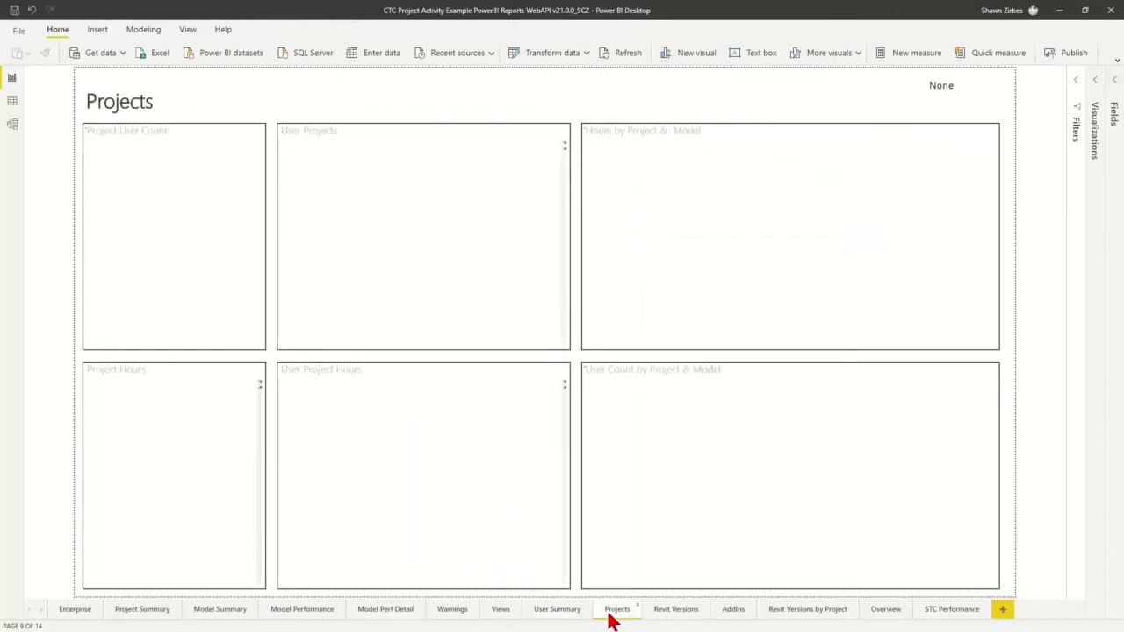
click(666, 615)
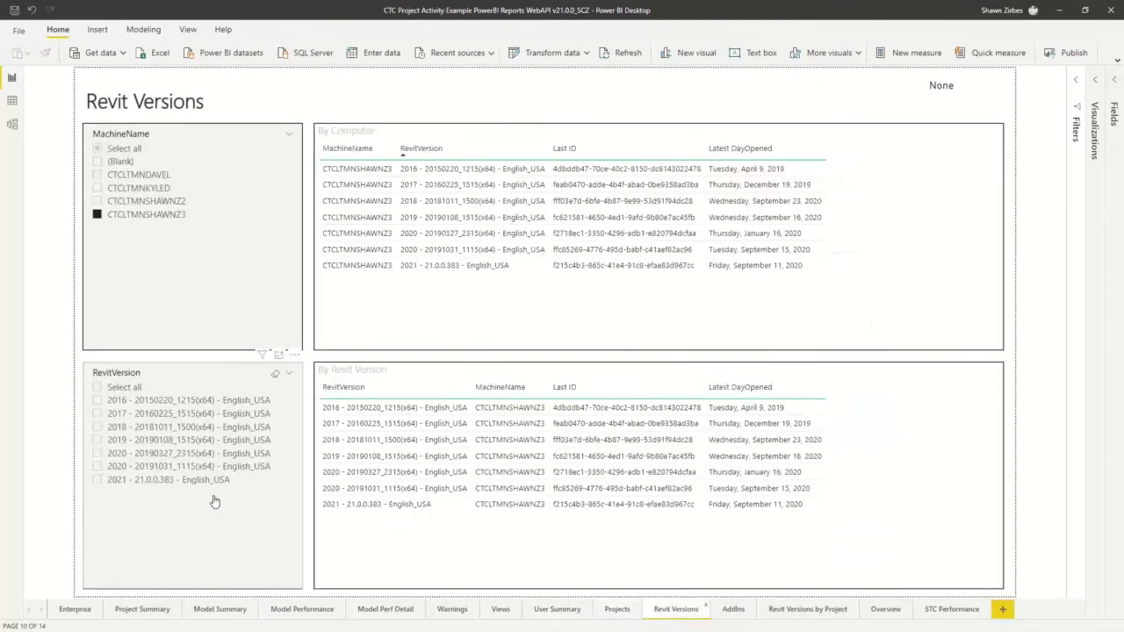
click(794, 615)
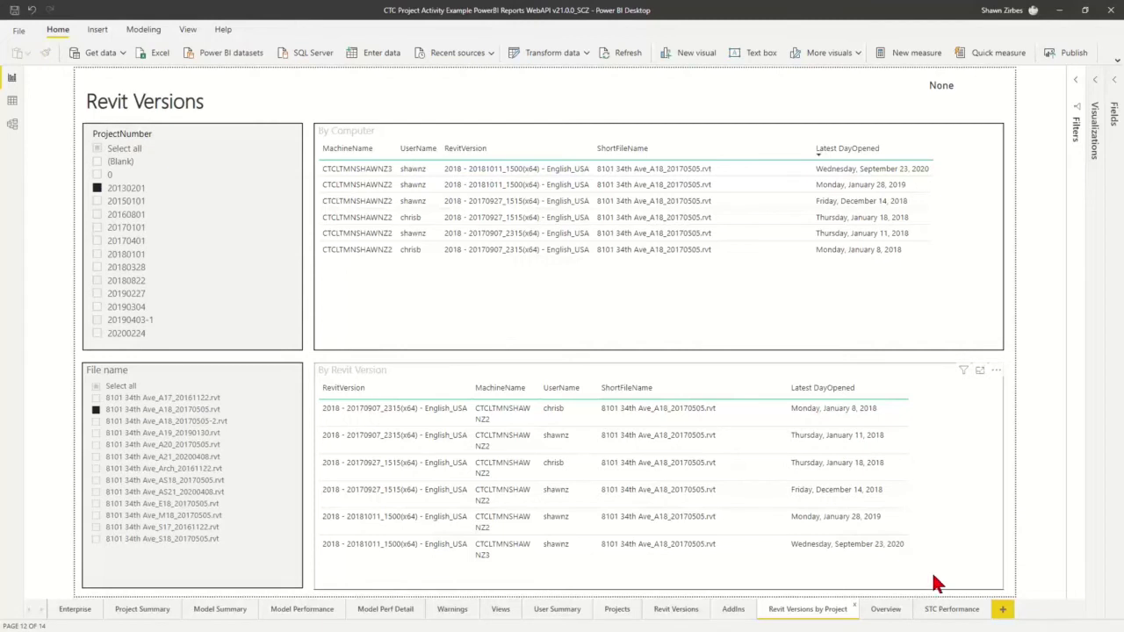
click(70, 615)
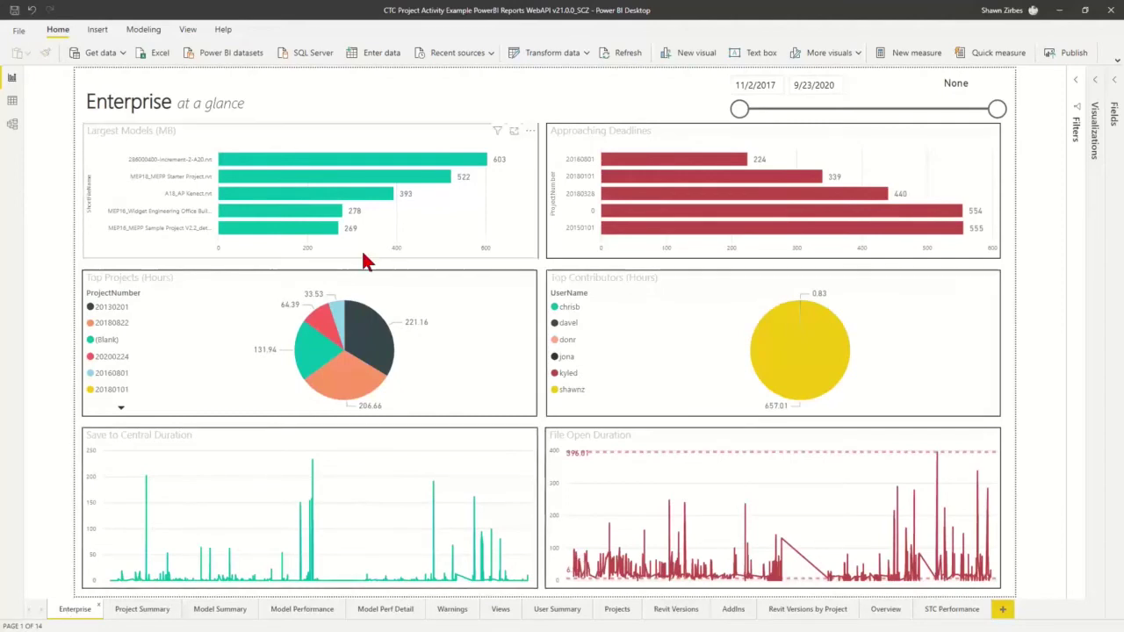
Look over the Enterprise at-a-glance overview page
mouse_move(714, 581)
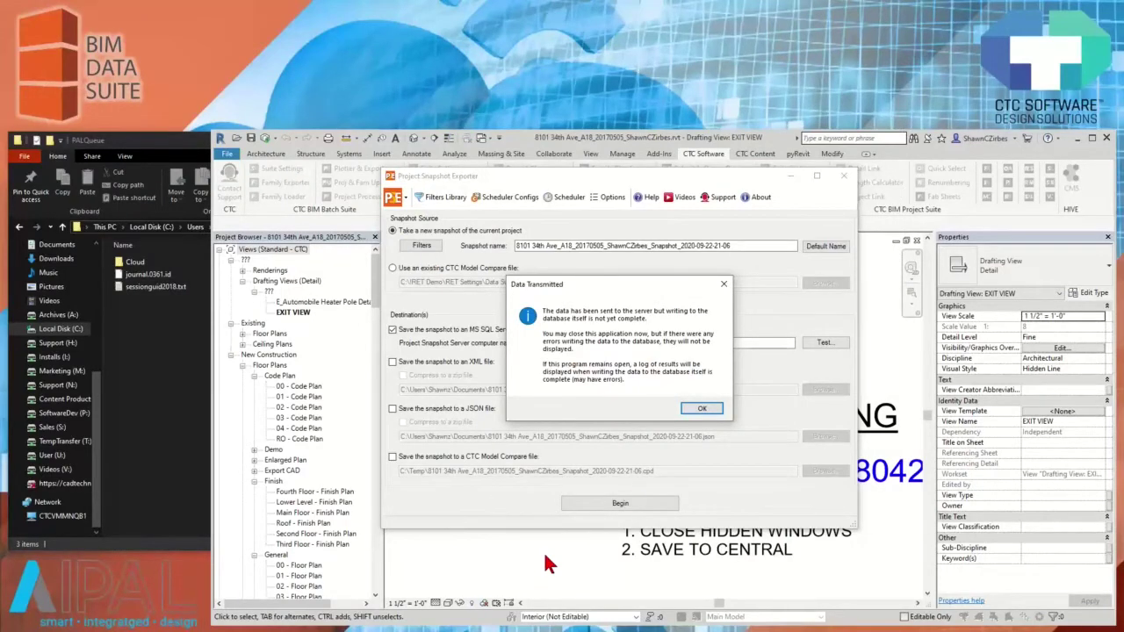
Acknowledge the Data Transmitted, event log and Processing Complete messages
click(704, 409)
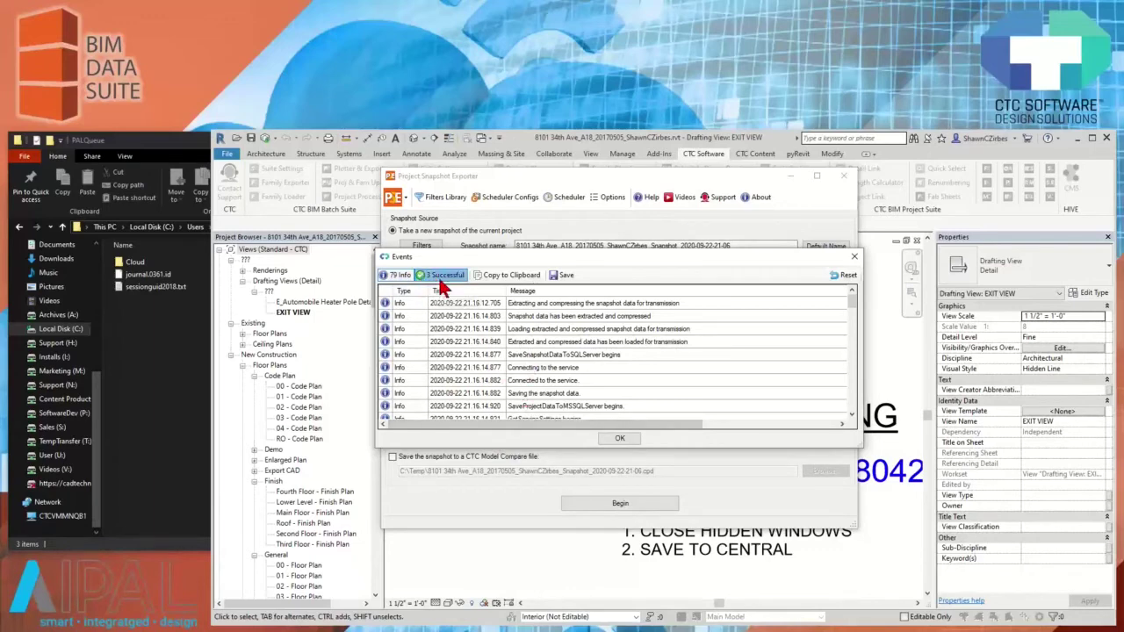
click(620, 439)
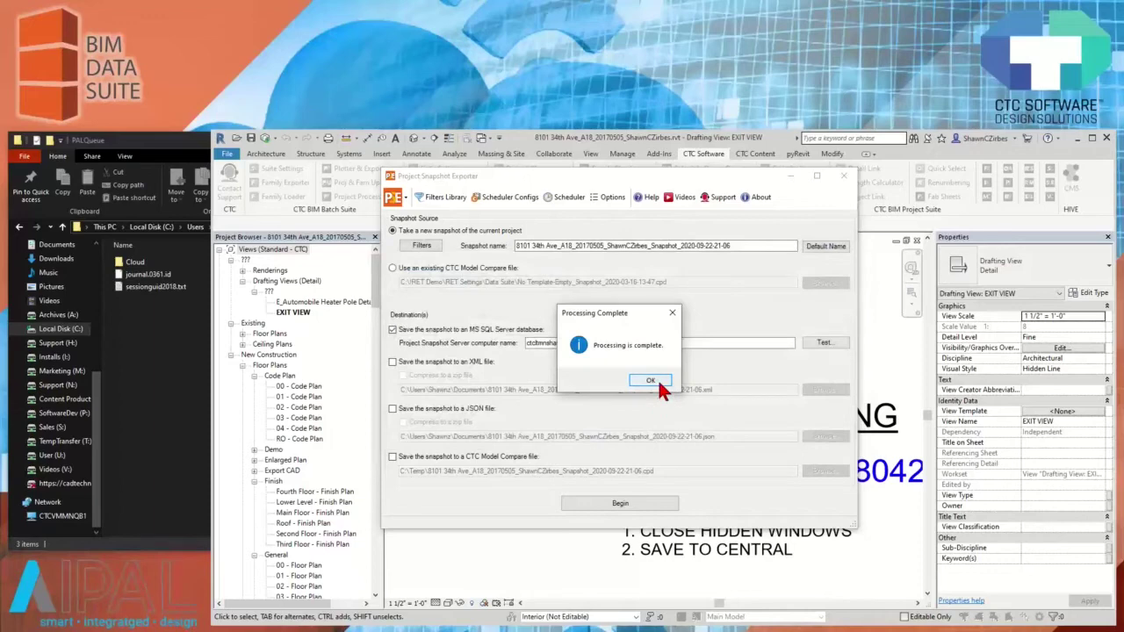
click(654, 380)
Close the Project Snapshot Exporter, reopen it from CTC BIM Data Suite to show settings, and close it
click(843, 176)
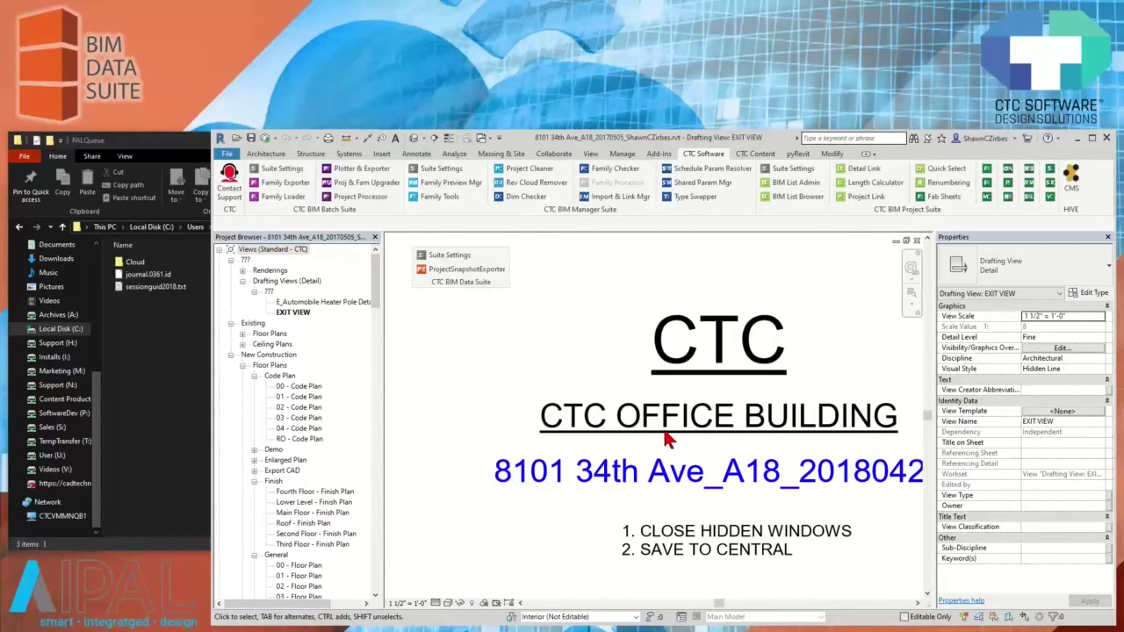
click(475, 270)
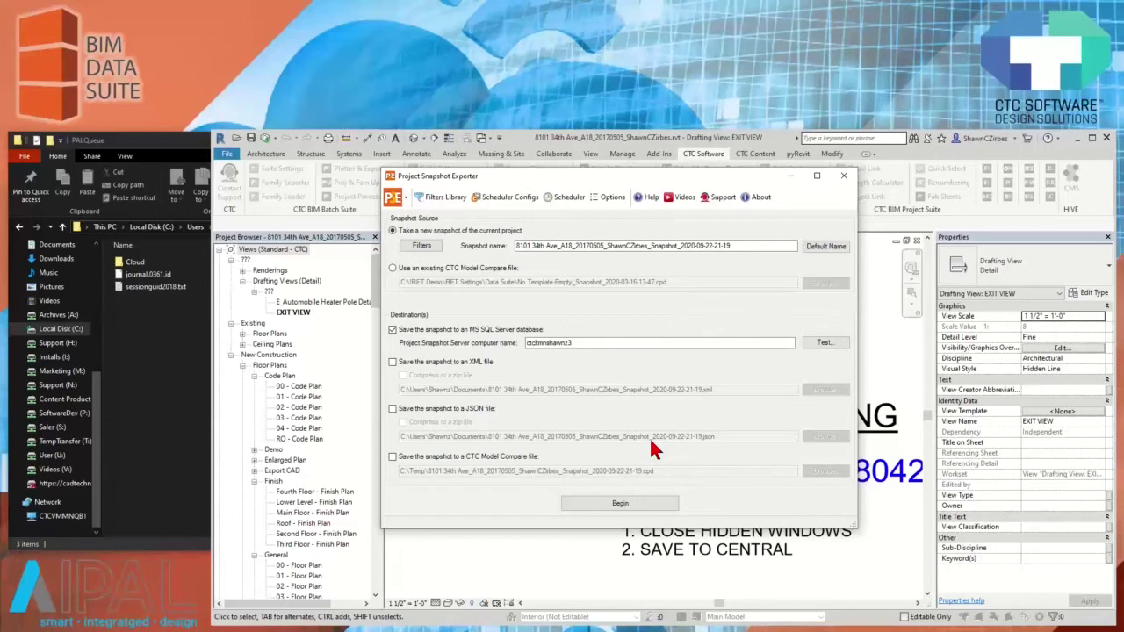
click(844, 182)
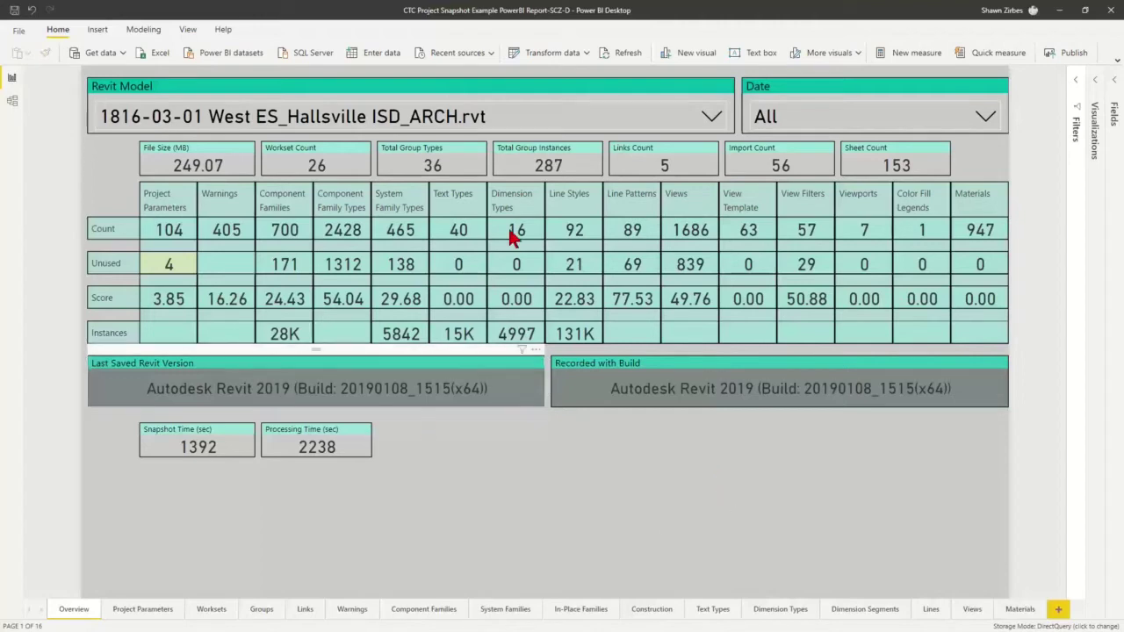
click(595, 117)
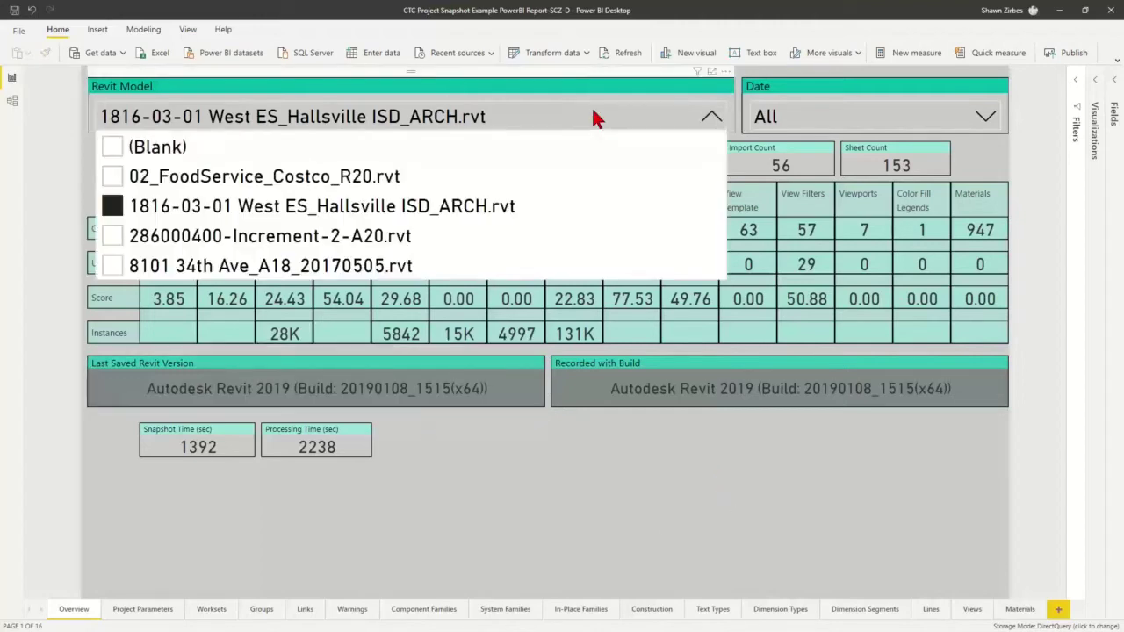
click(114, 265)
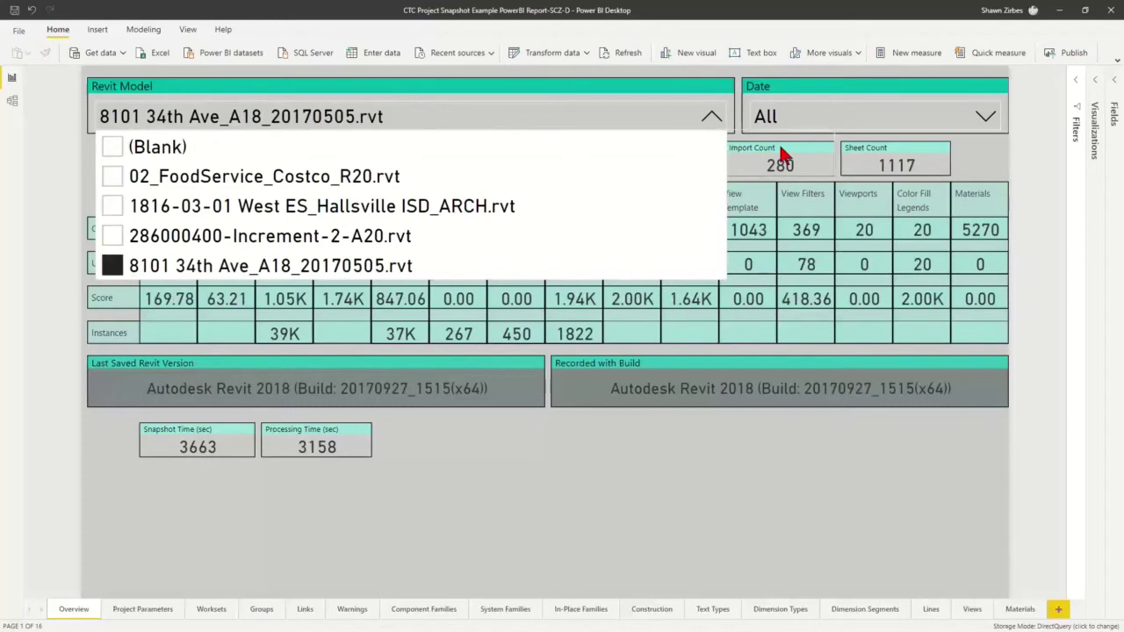
click(819, 124)
scroll(818, 202, down, 5)
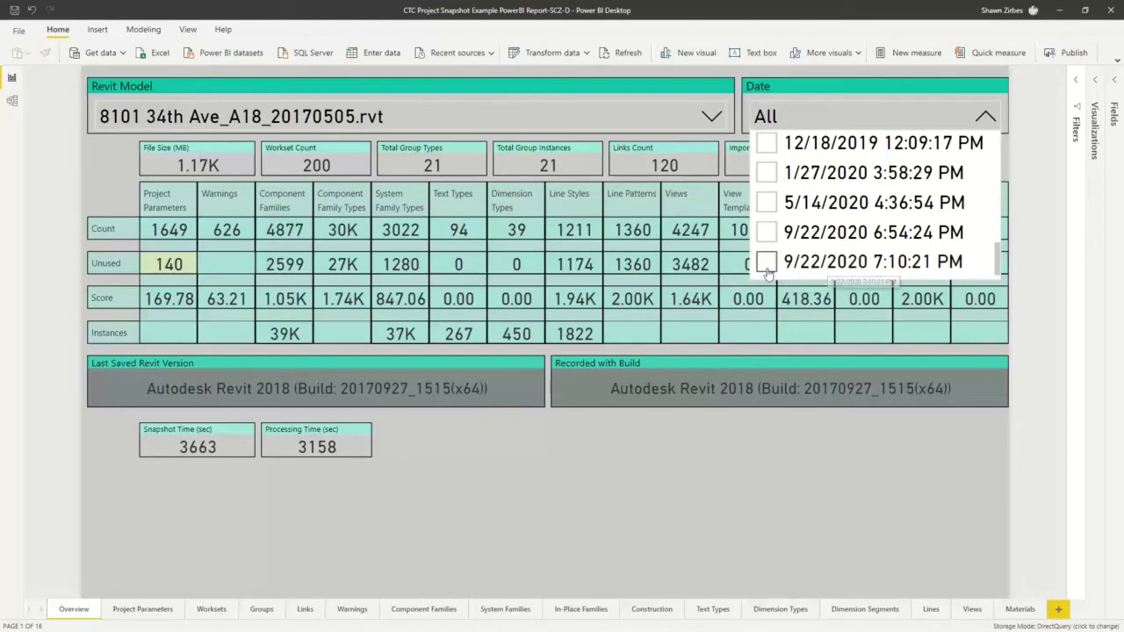
click(766, 267)
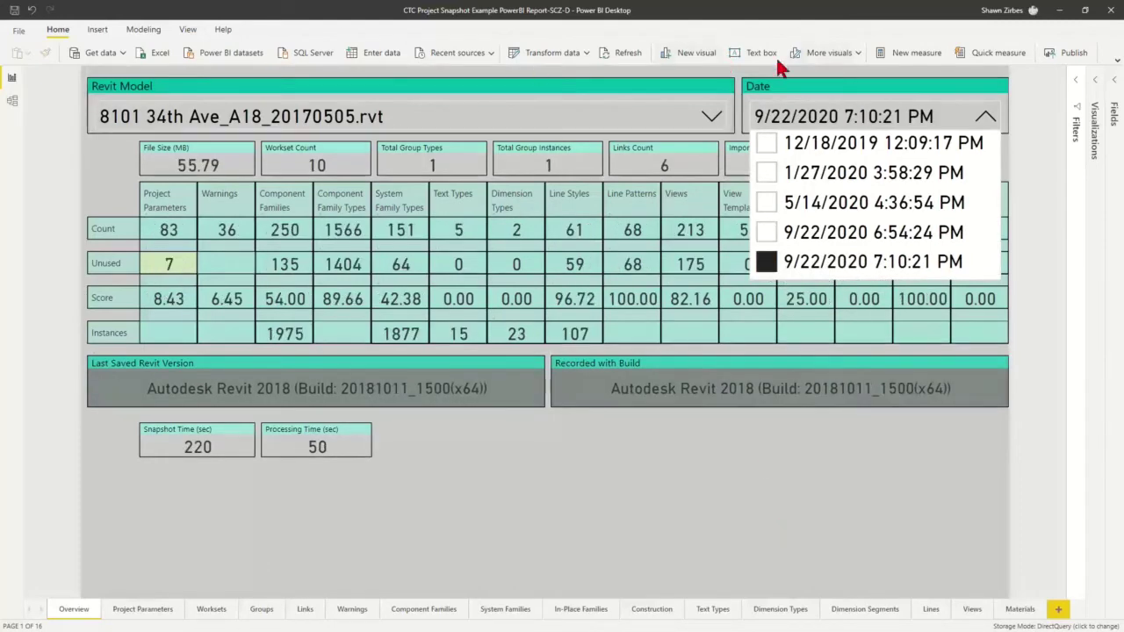
click(626, 53)
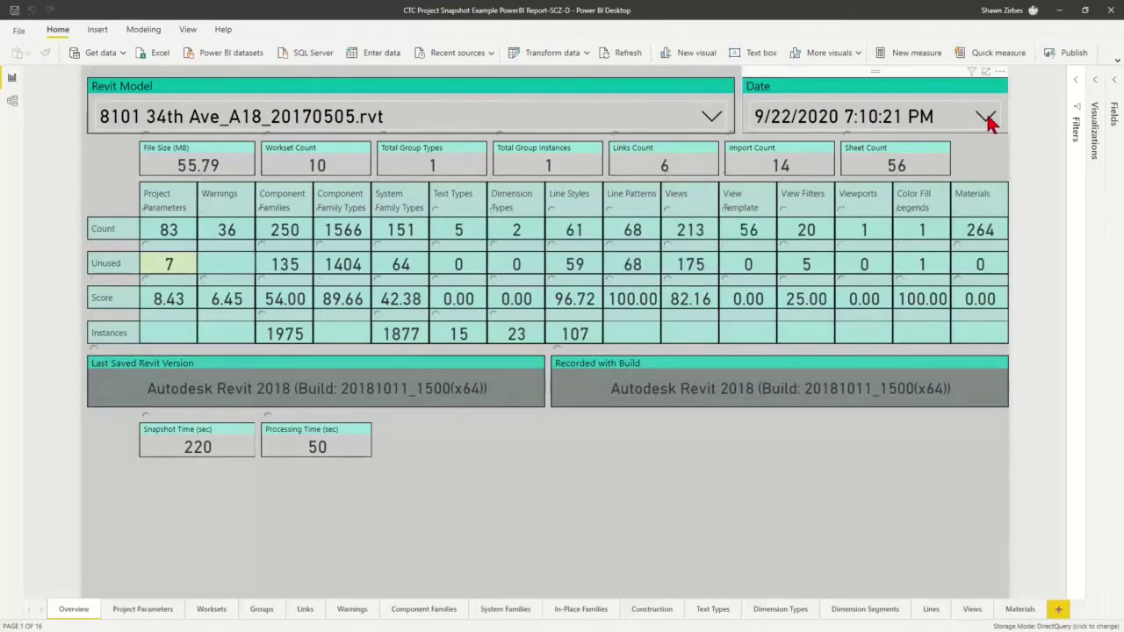
Switch the snapshot date to 9/22/2020 9:08:58 PM
click(985, 118)
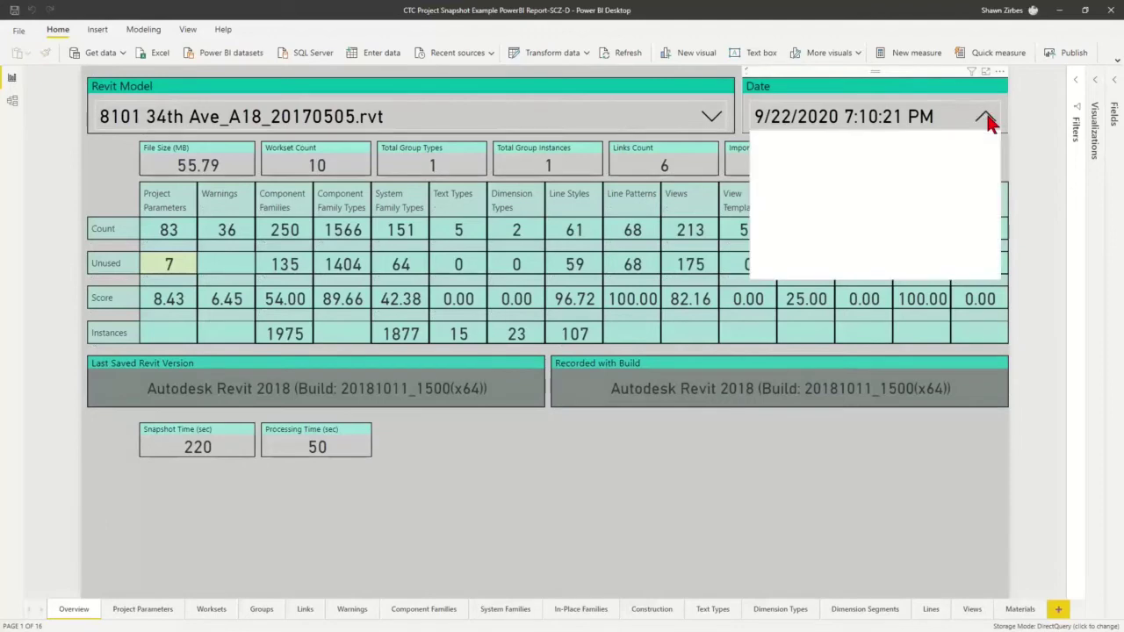
scroll(843, 220, down, 4)
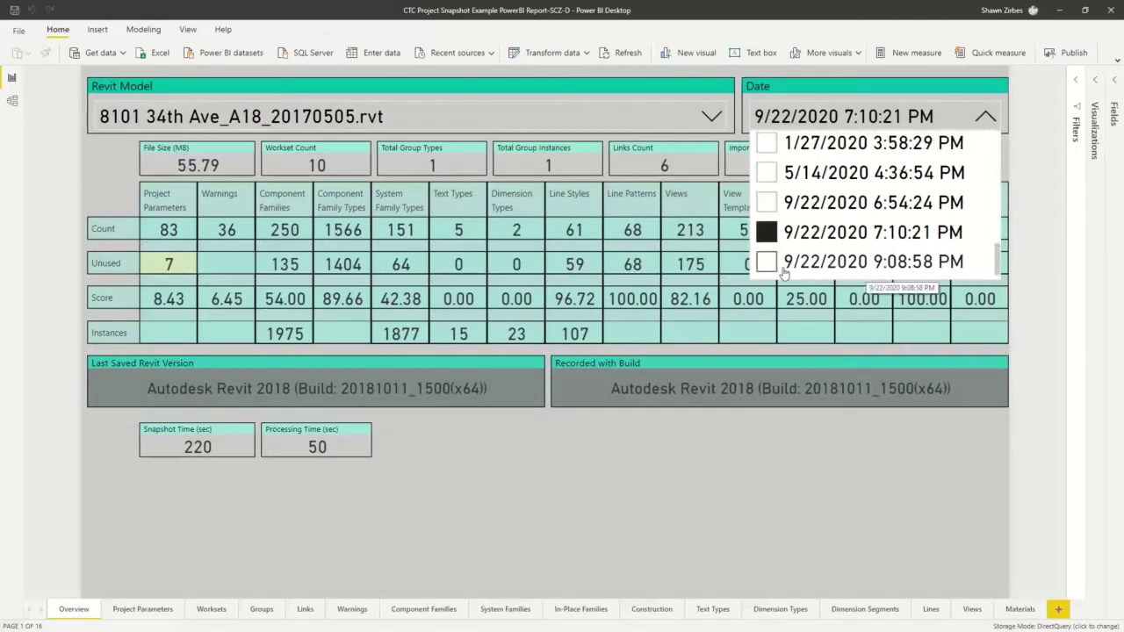
click(918, 267)
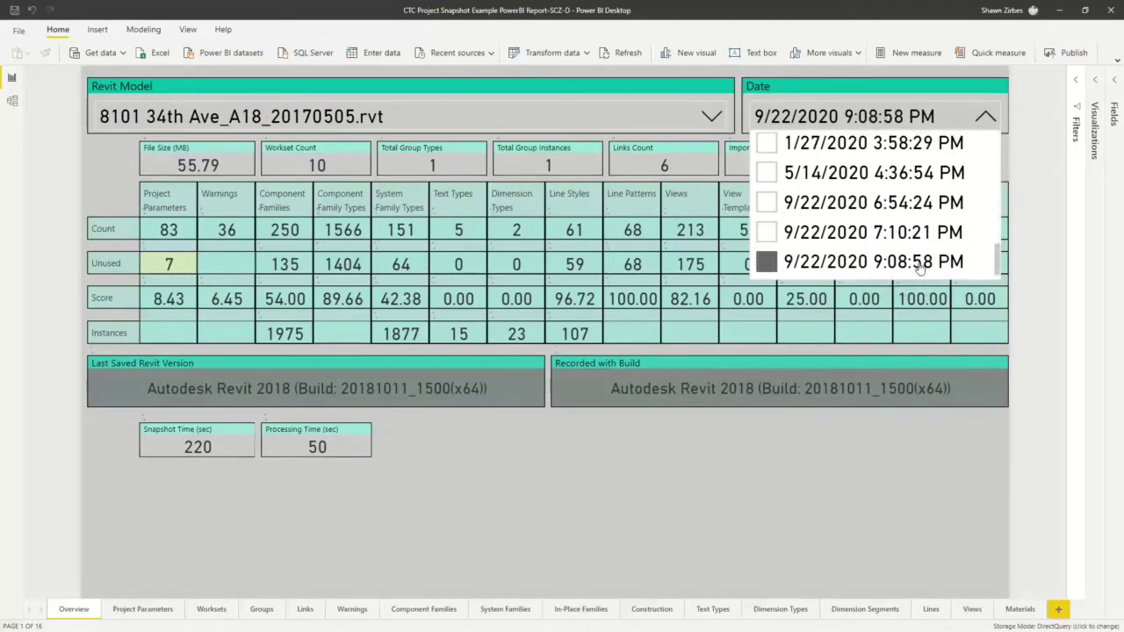
click(692, 515)
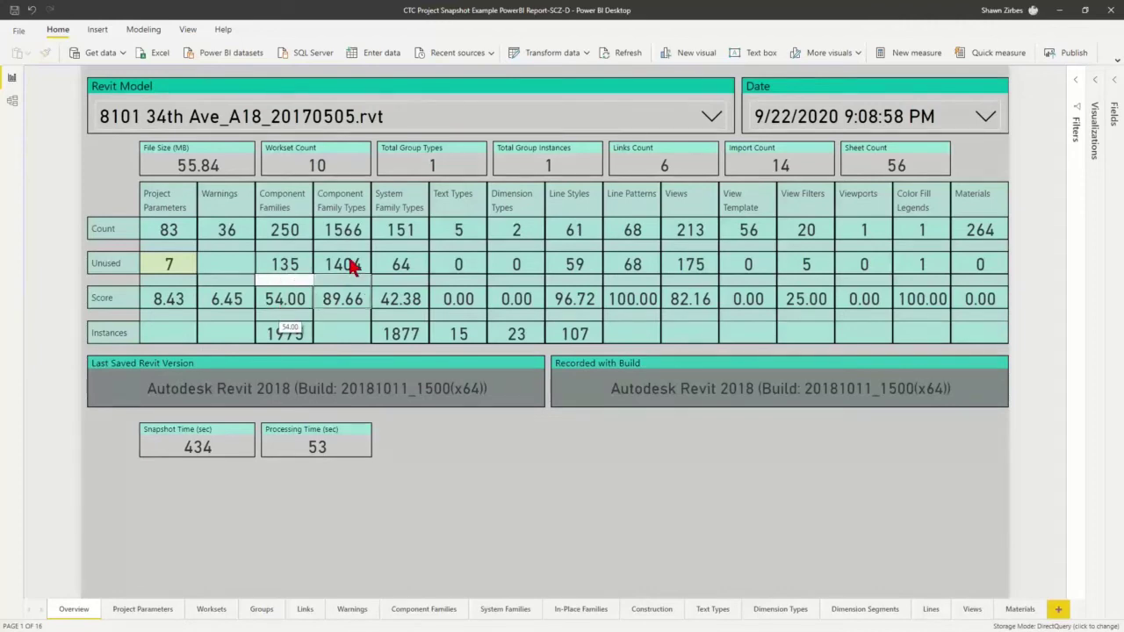
mouse_move(345, 258)
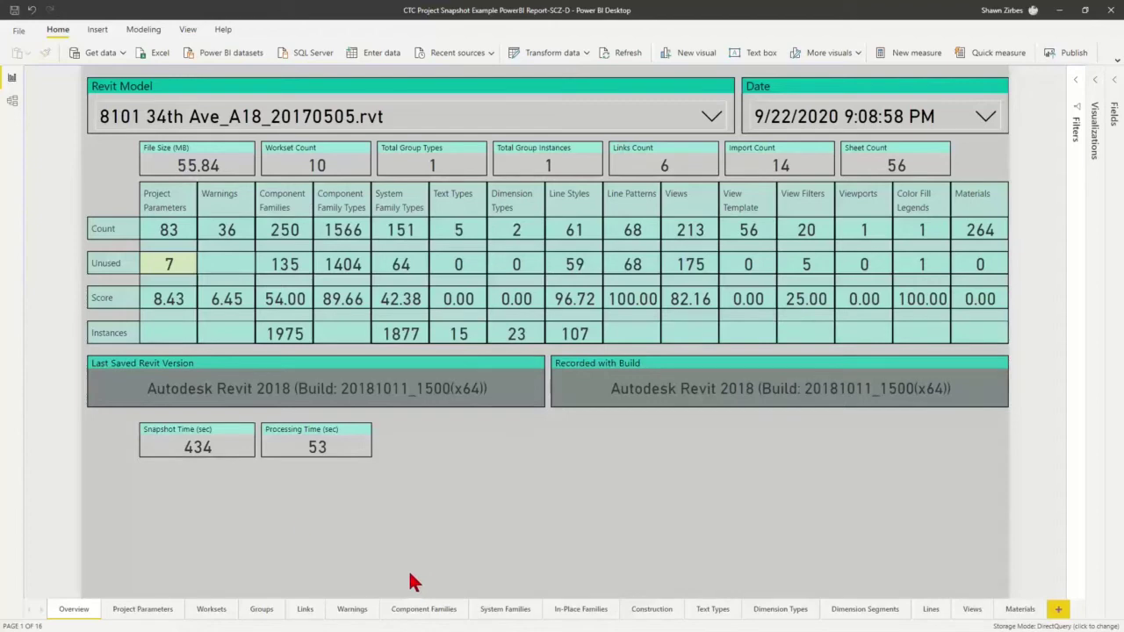
mouse_move(190, 452)
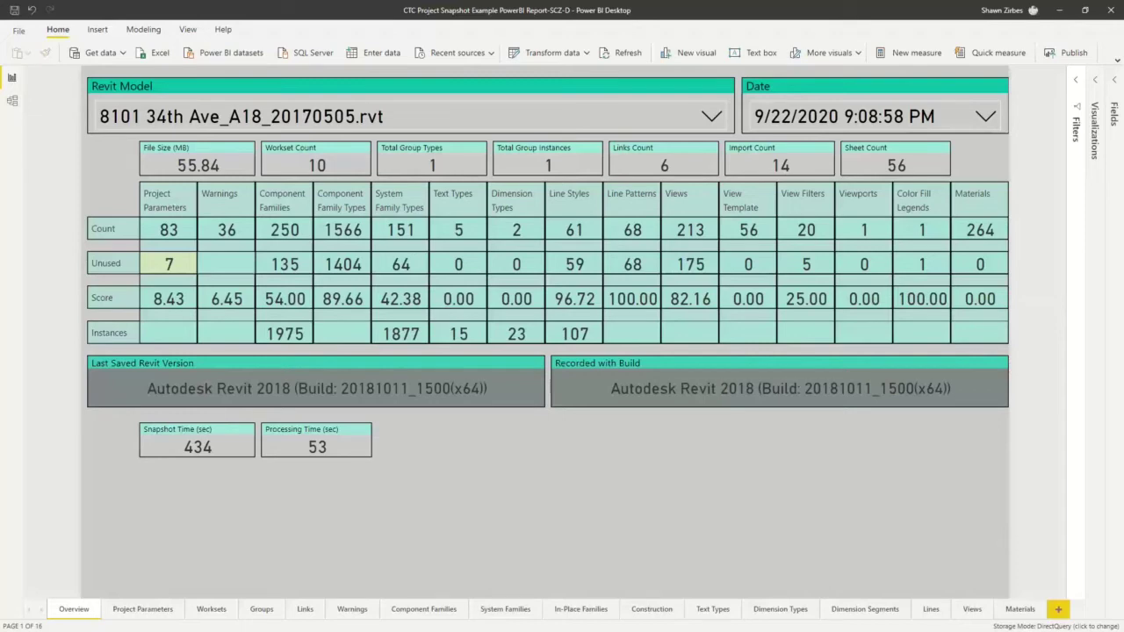
mouse_move(231, 458)
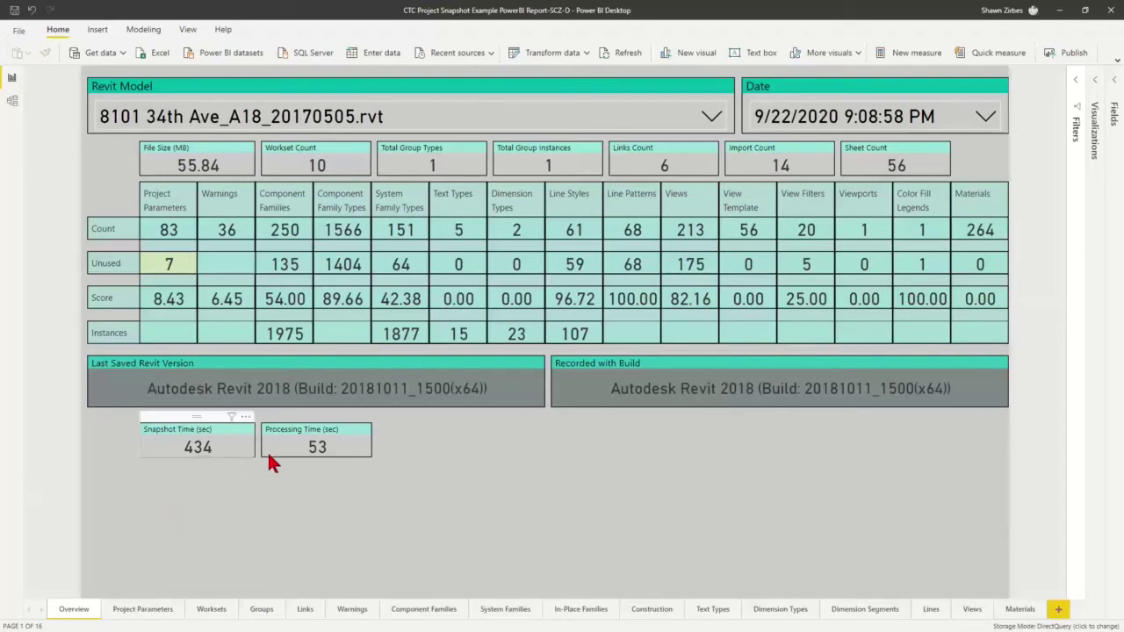
mouse_move(310, 461)
click(985, 116)
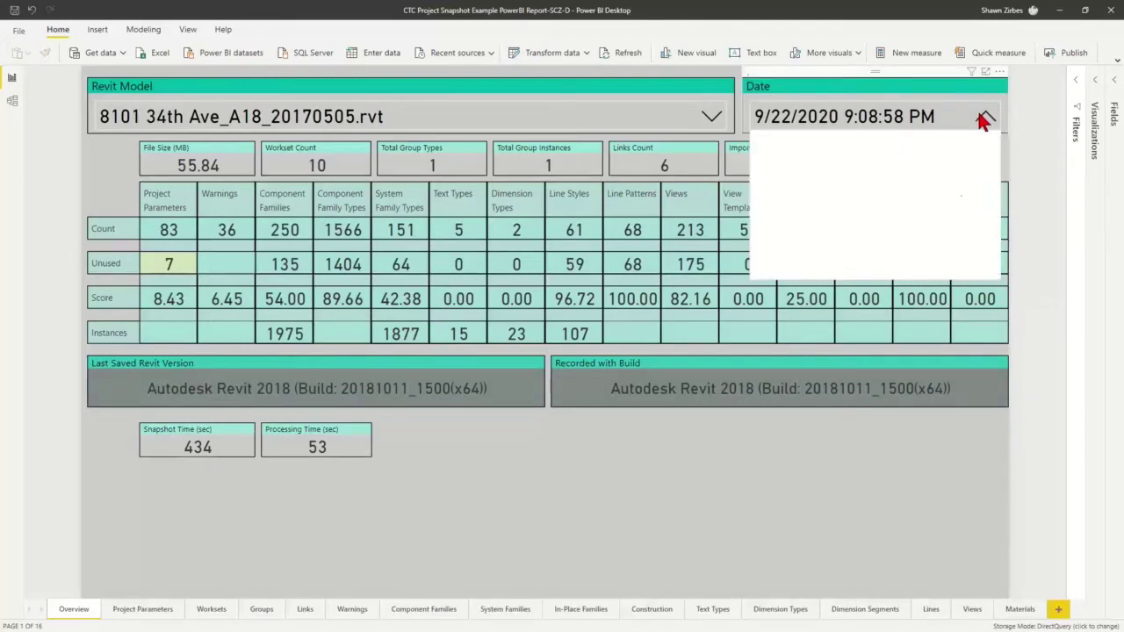
click(767, 232)
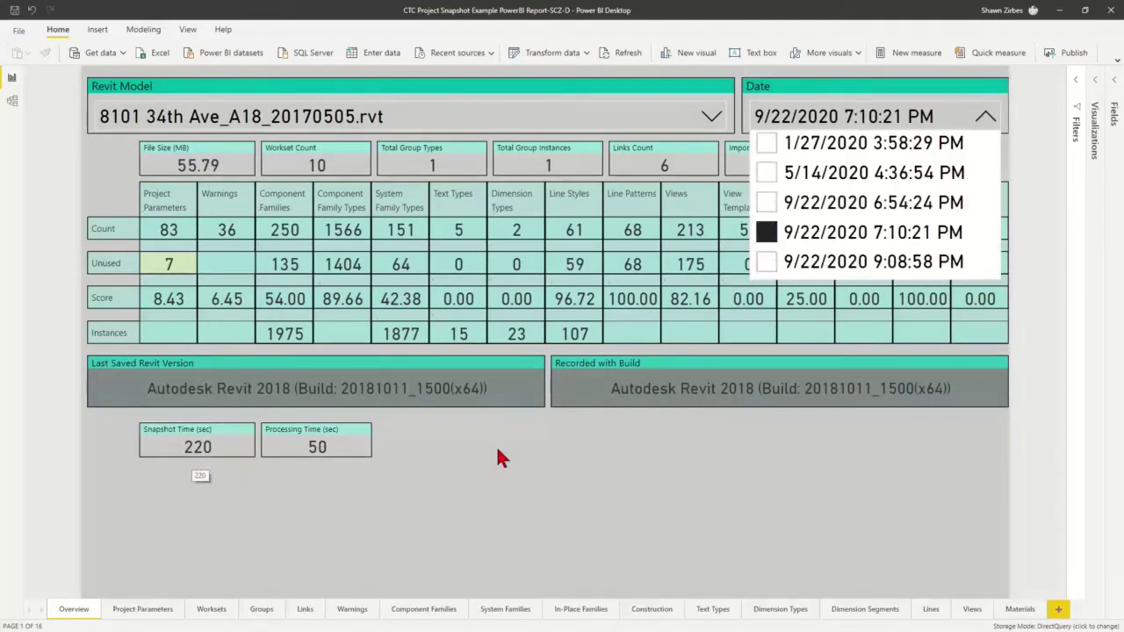
click(767, 263)
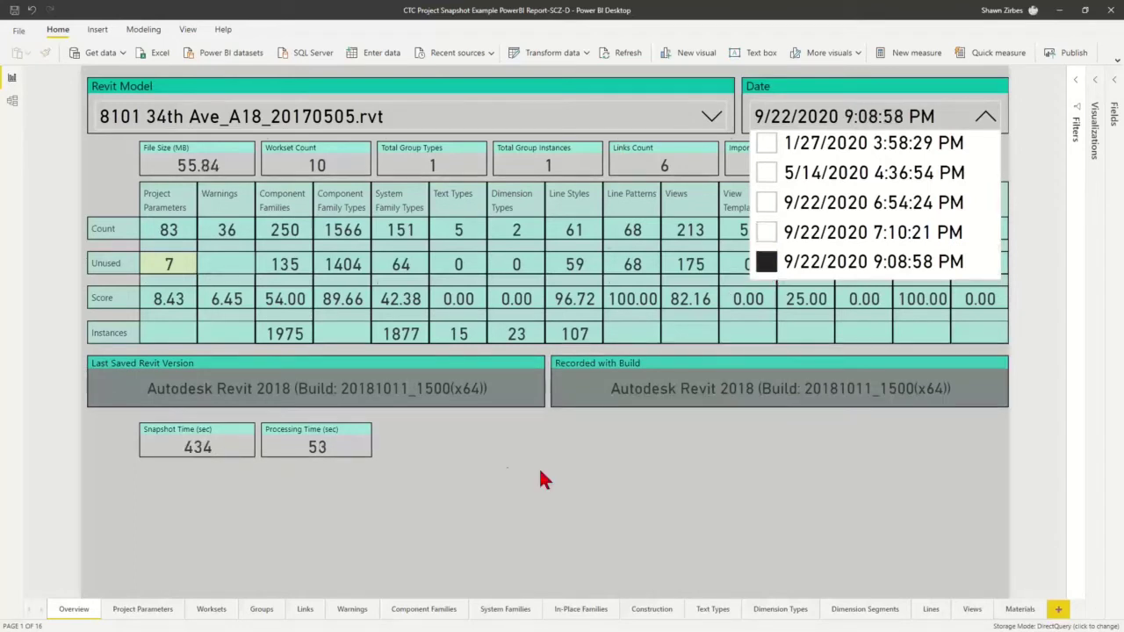
click(465, 524)
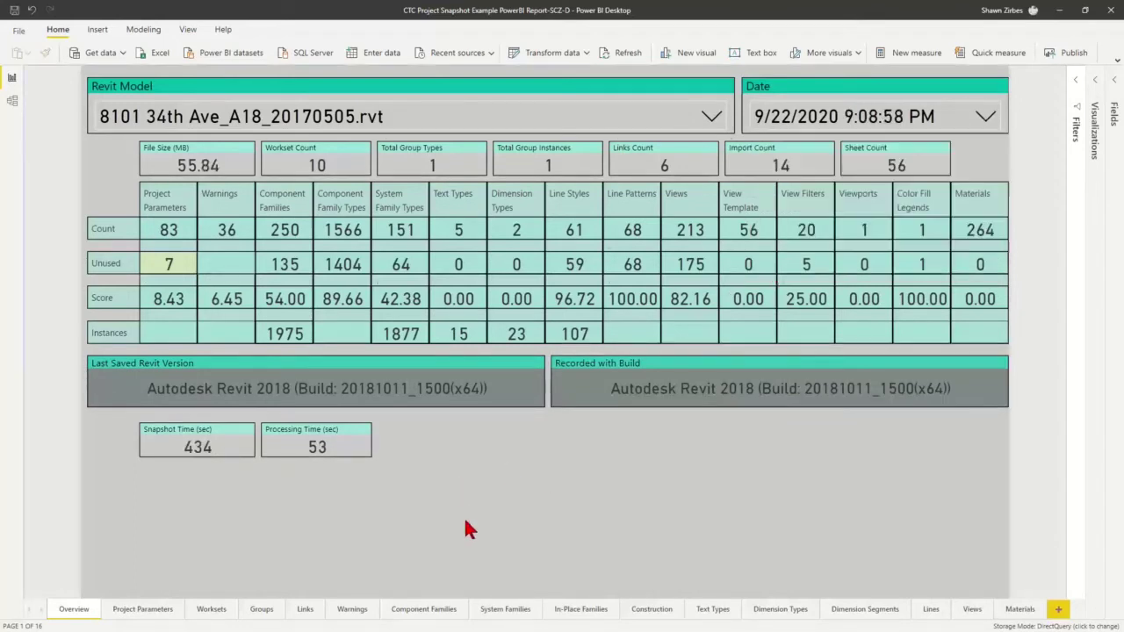
Show the Project Parameters page filtered to the 7 parameters with IsVisible False
click(143, 609)
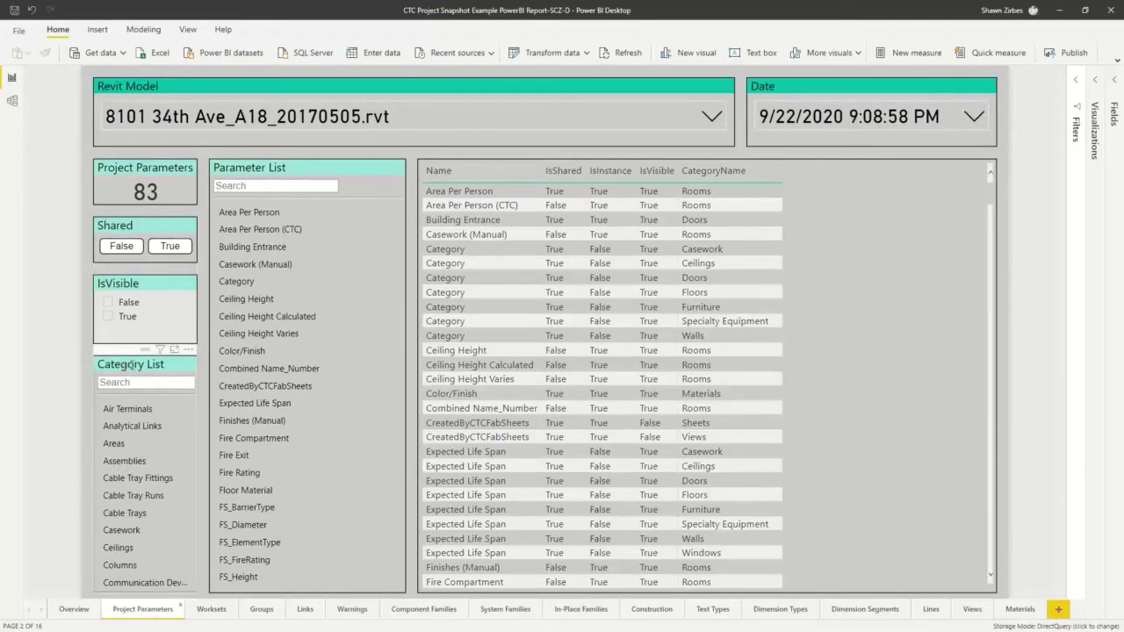
click(107, 303)
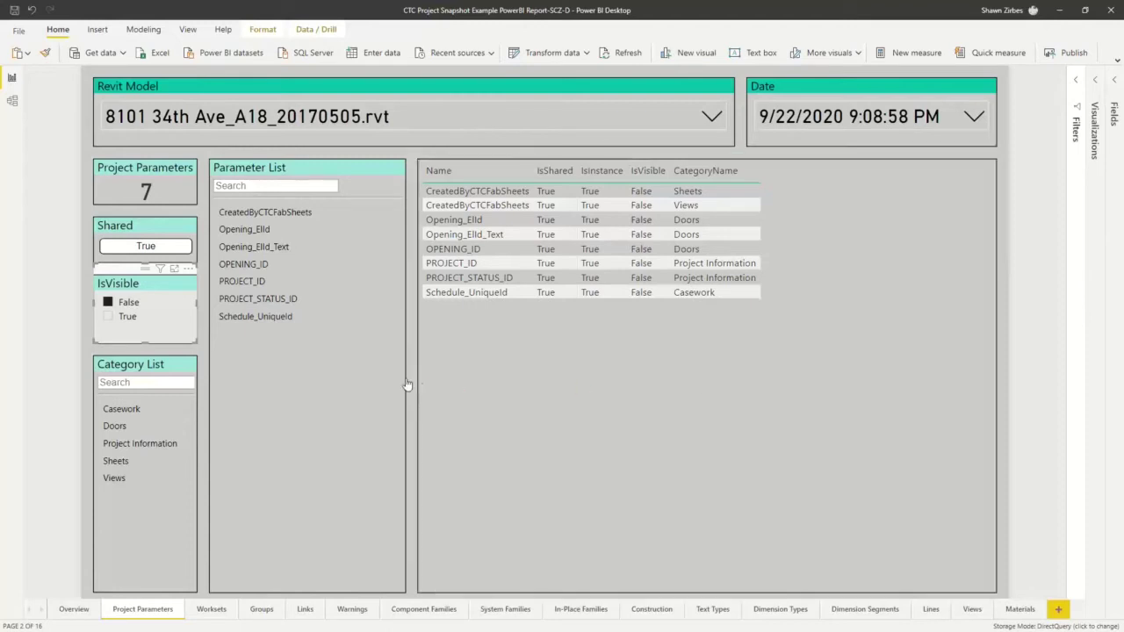
Clear the IsVisible False filter, review the Doors parameters, then move to the Worksets page
click(126, 305)
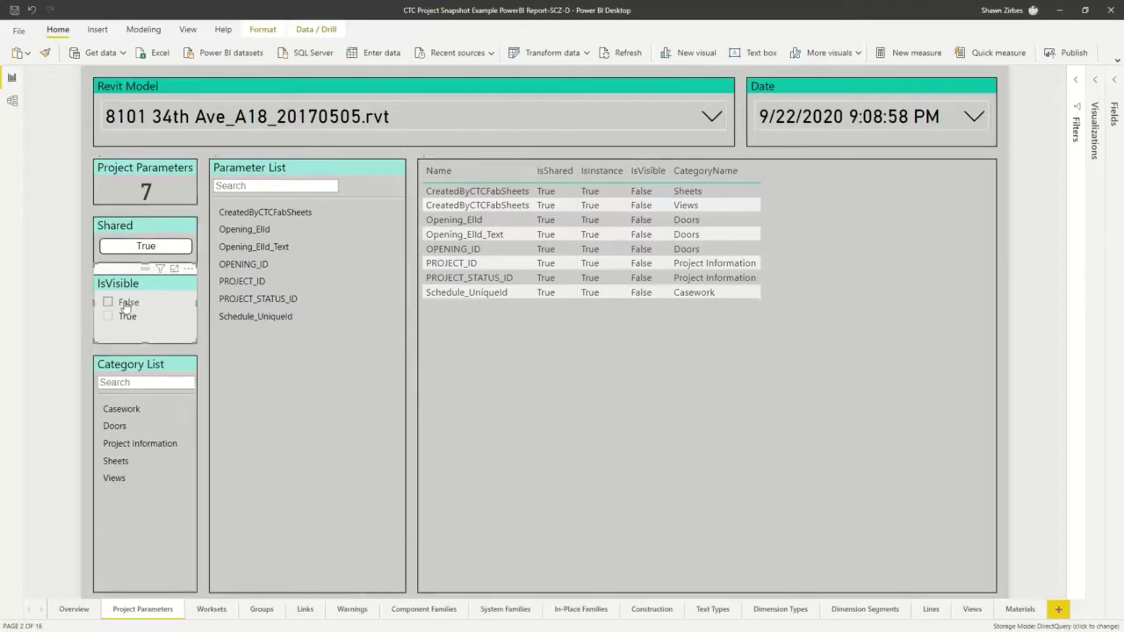
scroll(129, 525, down, 3)
click(120, 458)
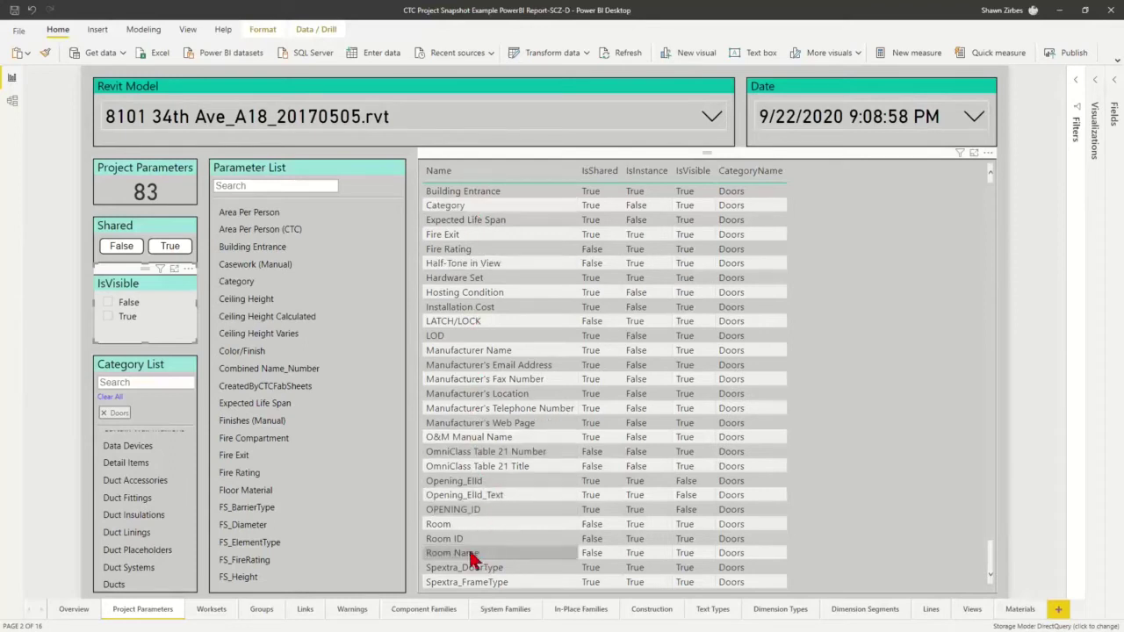
click(198, 613)
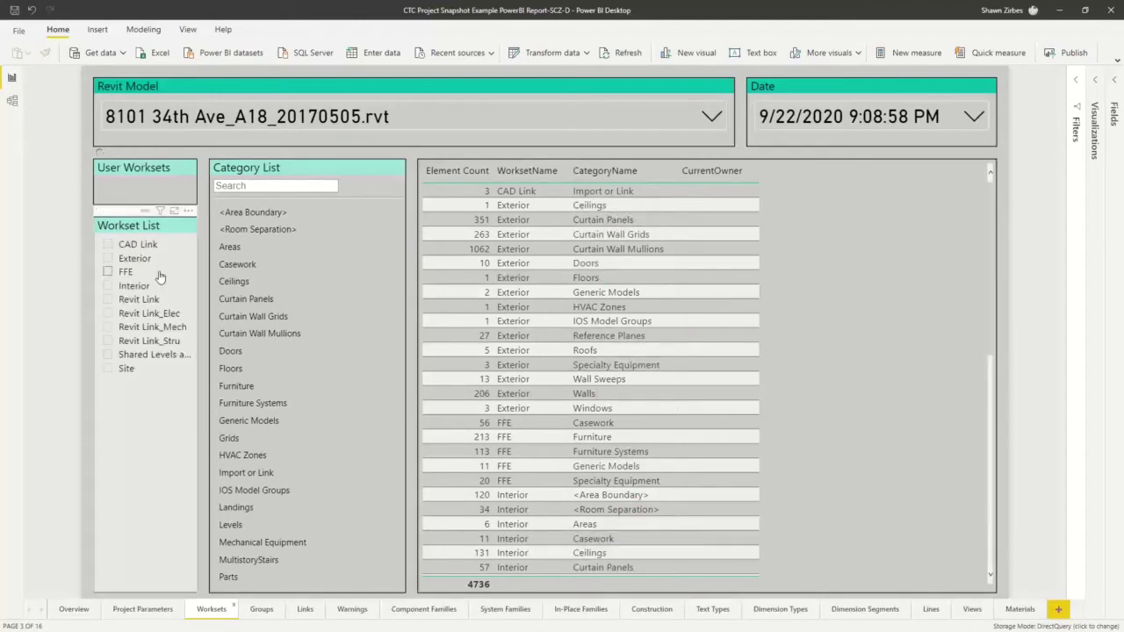
Check the Interior workset's 2285 elements, clear that filter, then switch to the Links page
click(109, 287)
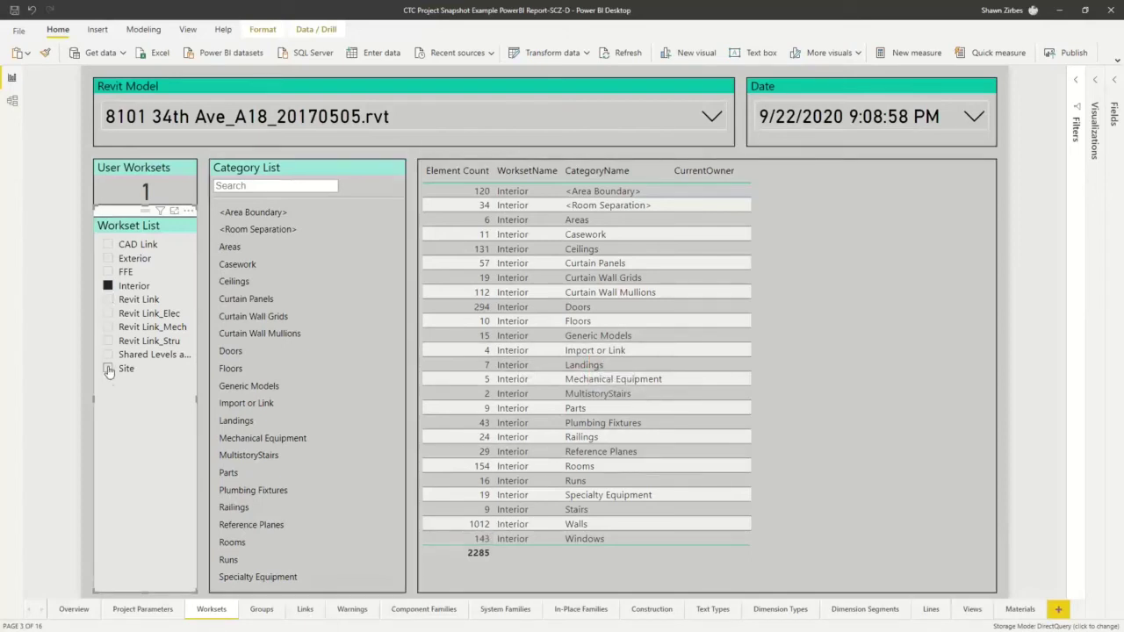
click(109, 286)
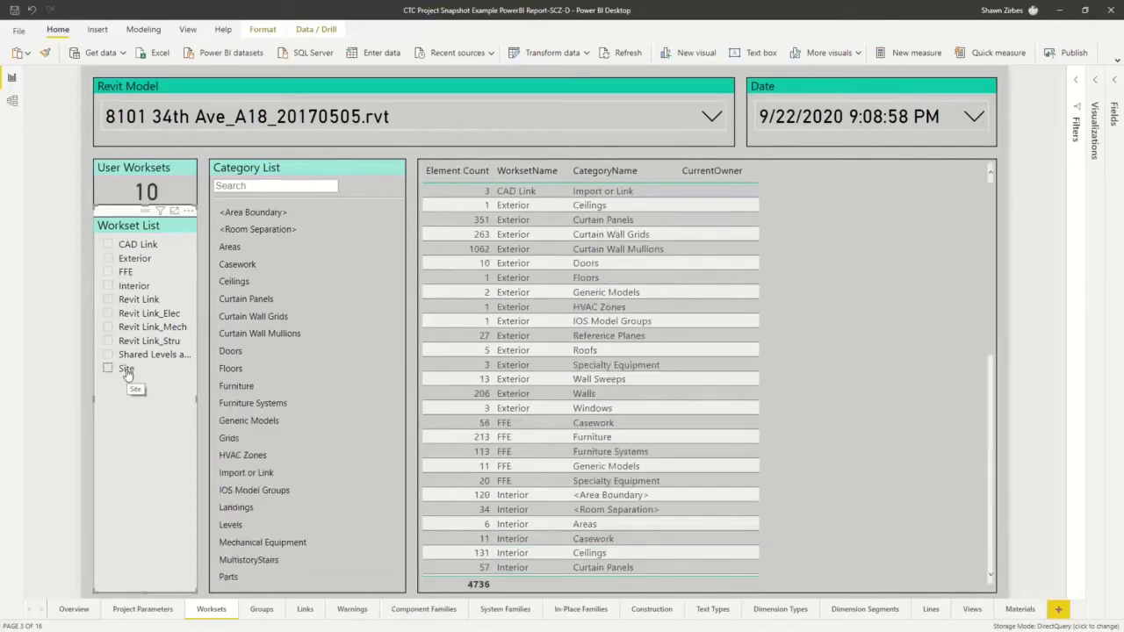
click(305, 610)
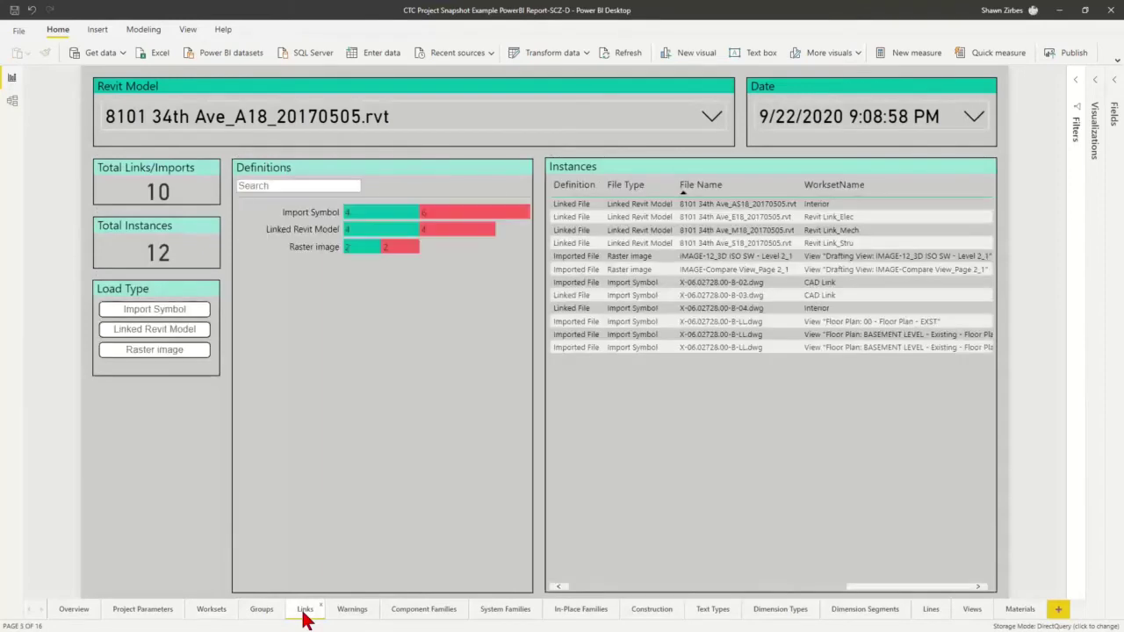
click(321, 248)
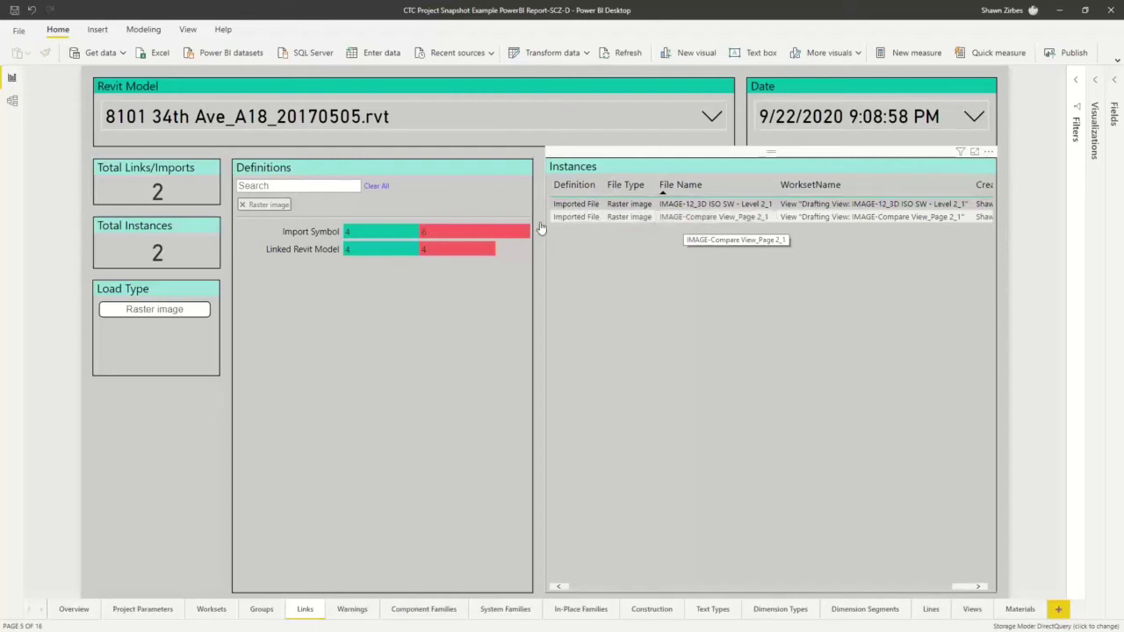
click(244, 204)
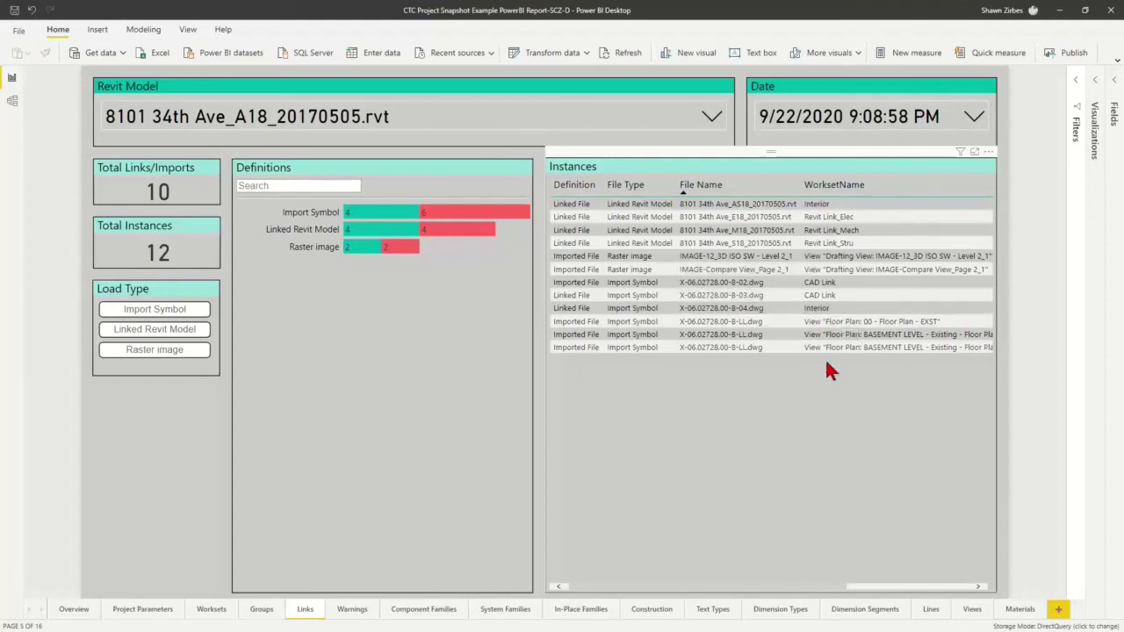
Scroll the link Instances table across its WorksetName and Creator columns, then open Warnings
drag(752, 595, 874, 594)
click(895, 204)
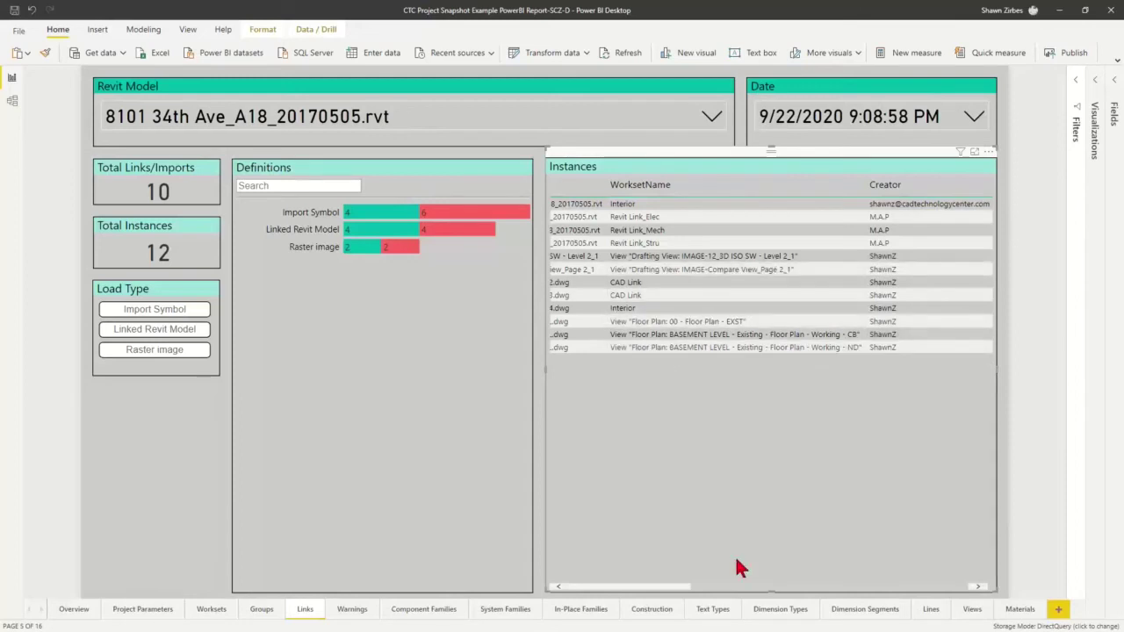
drag(743, 587, 642, 587)
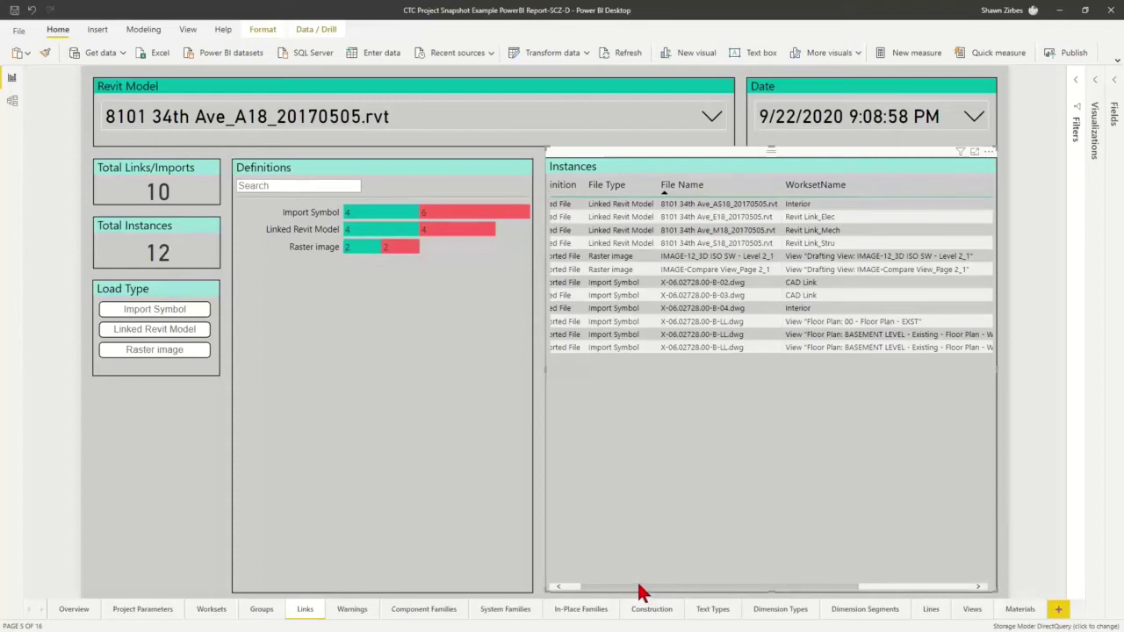
drag(652, 589, 603, 591)
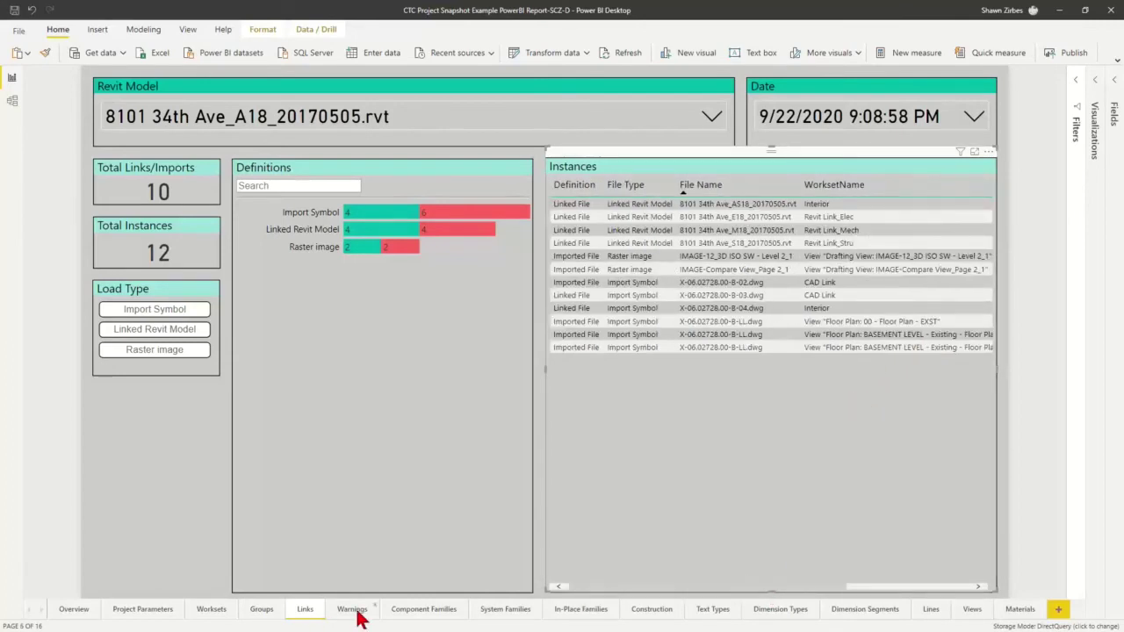
click(356, 613)
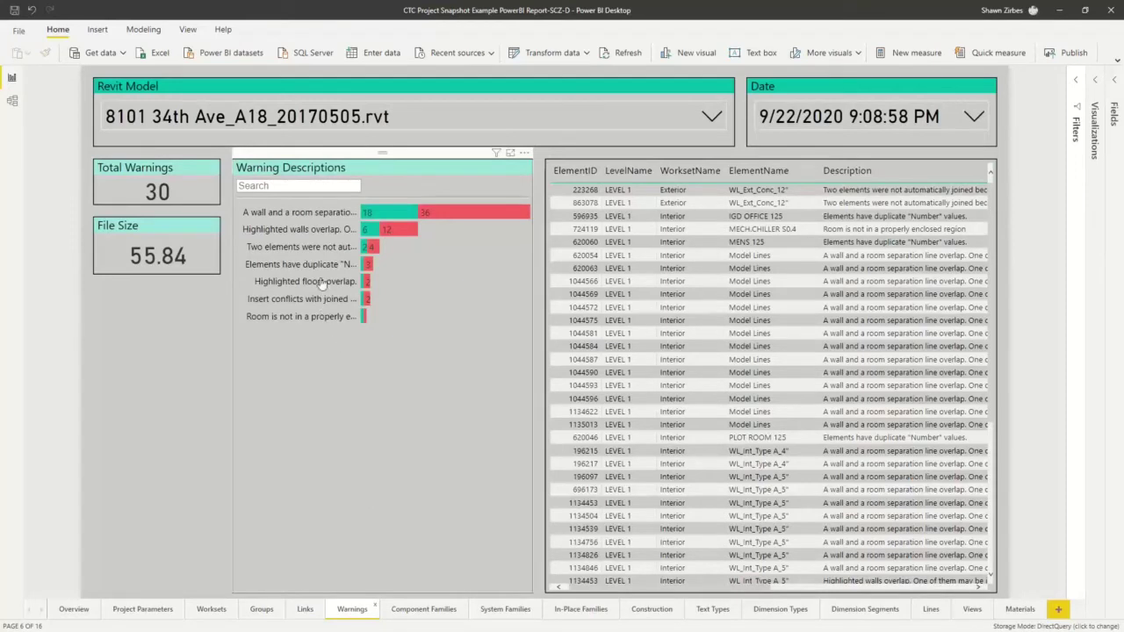
click(325, 214)
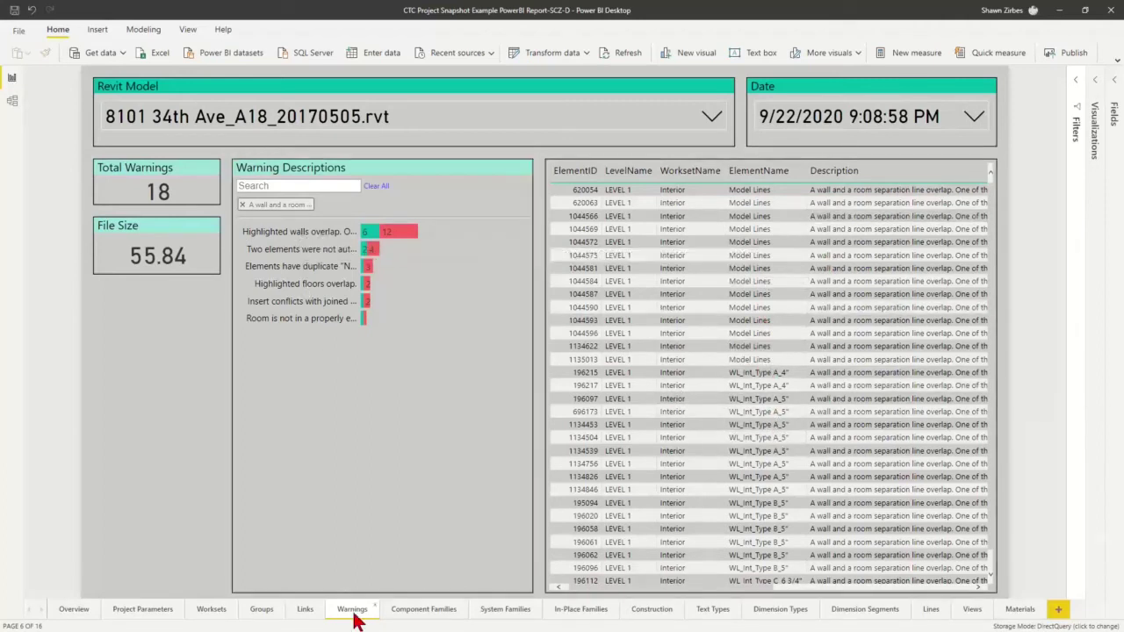
Show the Component Families page and clear the Doors filter from its family categories
click(424, 609)
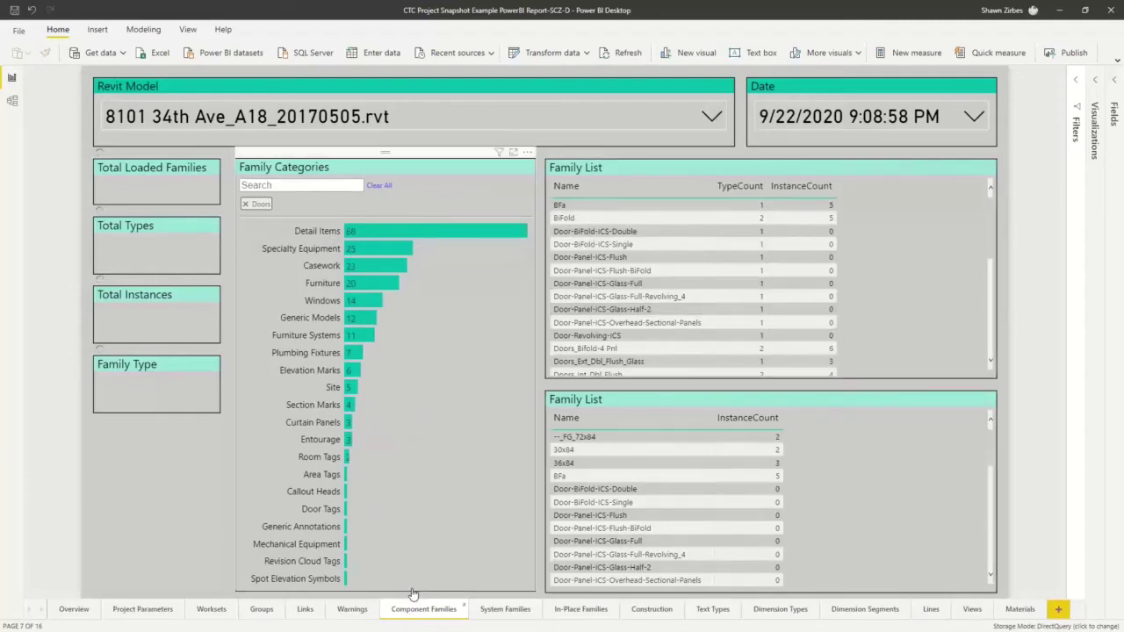
click(246, 204)
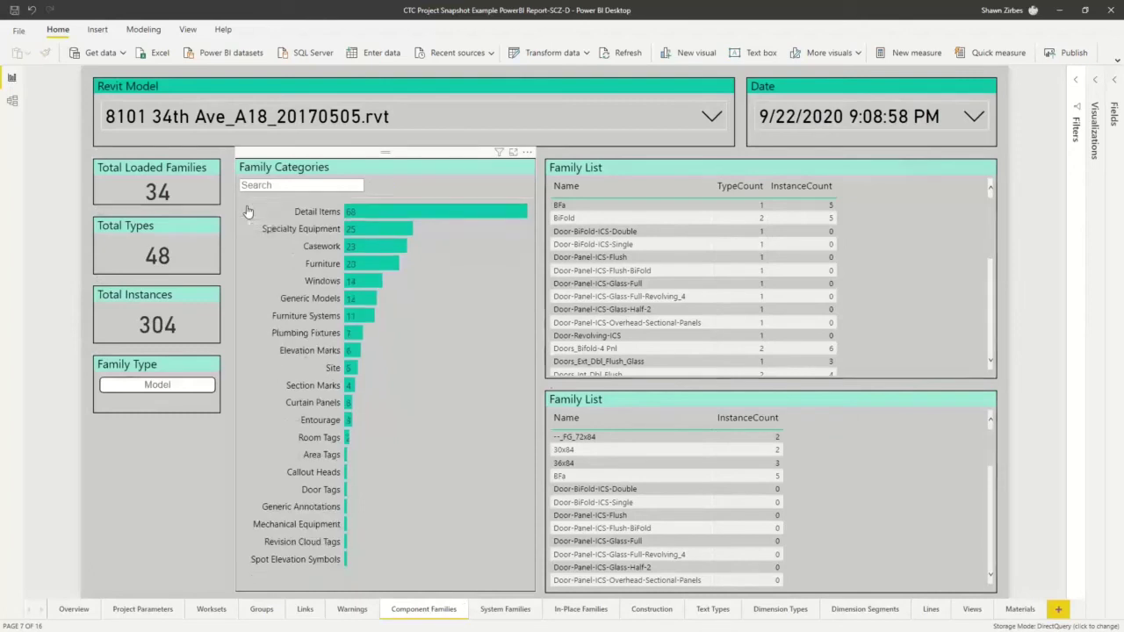
Step through the System Families page to the Construction page
click(502, 612)
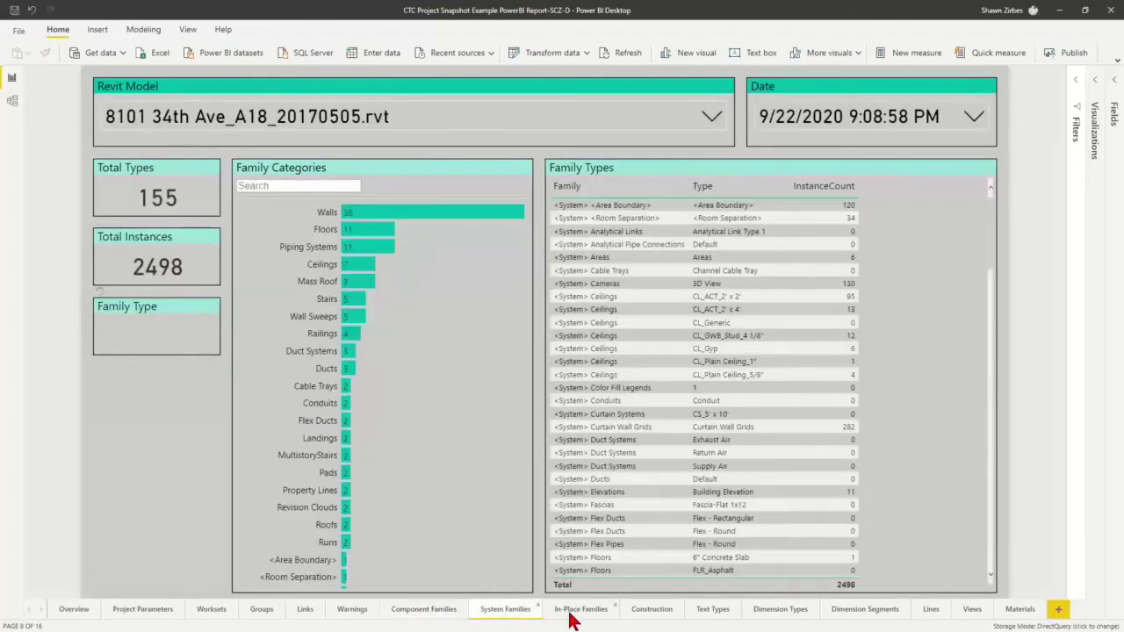
click(646, 619)
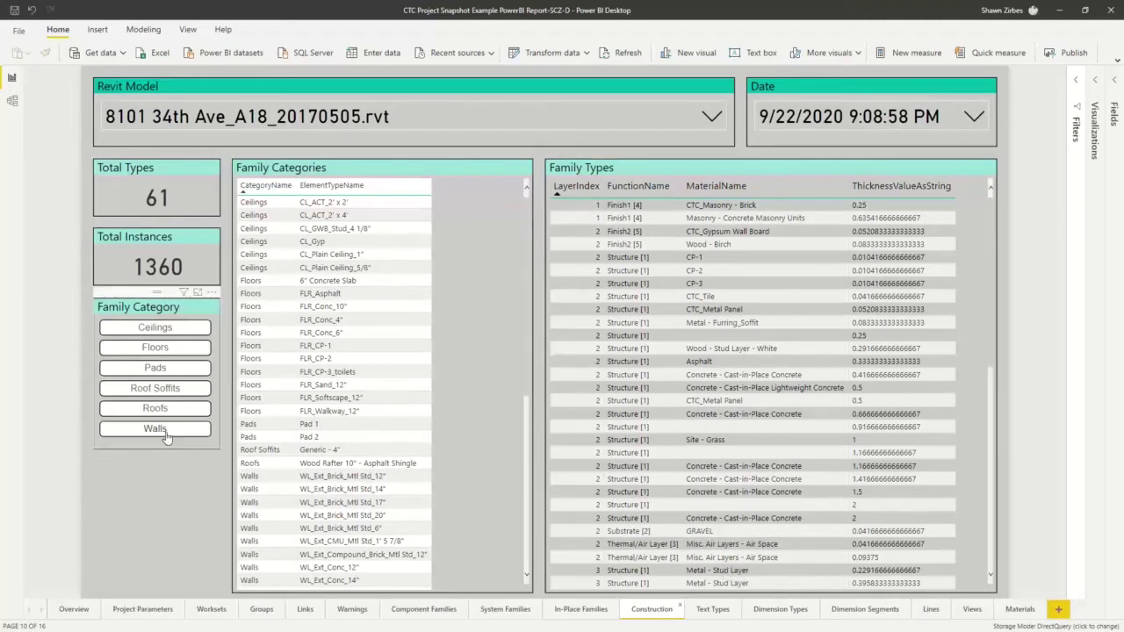
Filter Construction to Walls, inspect the exterior brick wall type's layers, then open Text Types
click(164, 432)
click(355, 205)
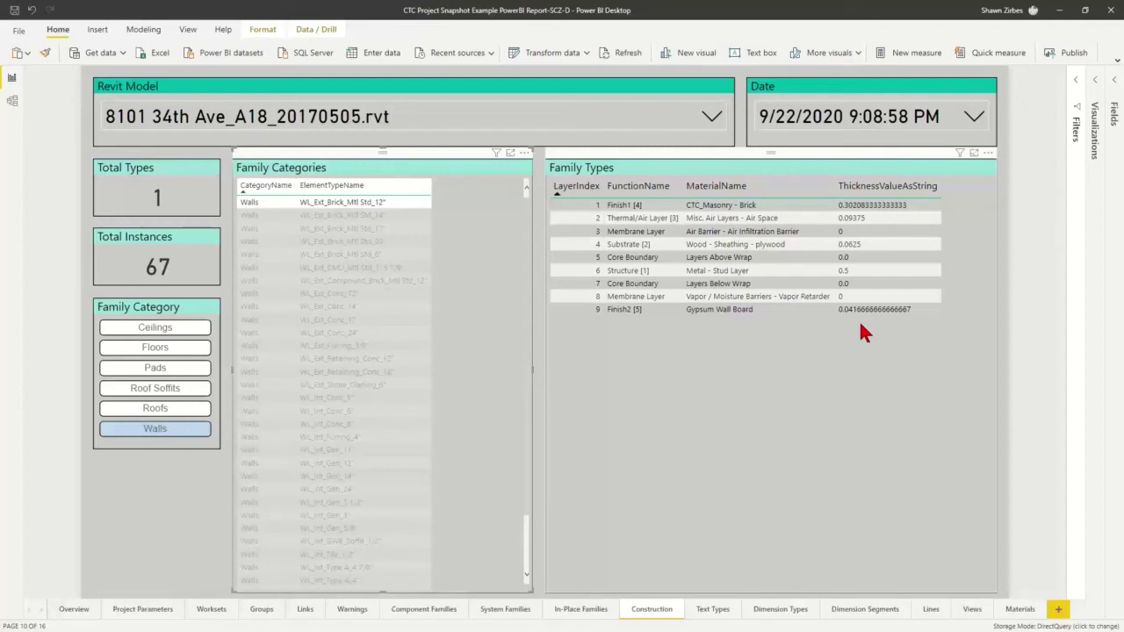
click(711, 608)
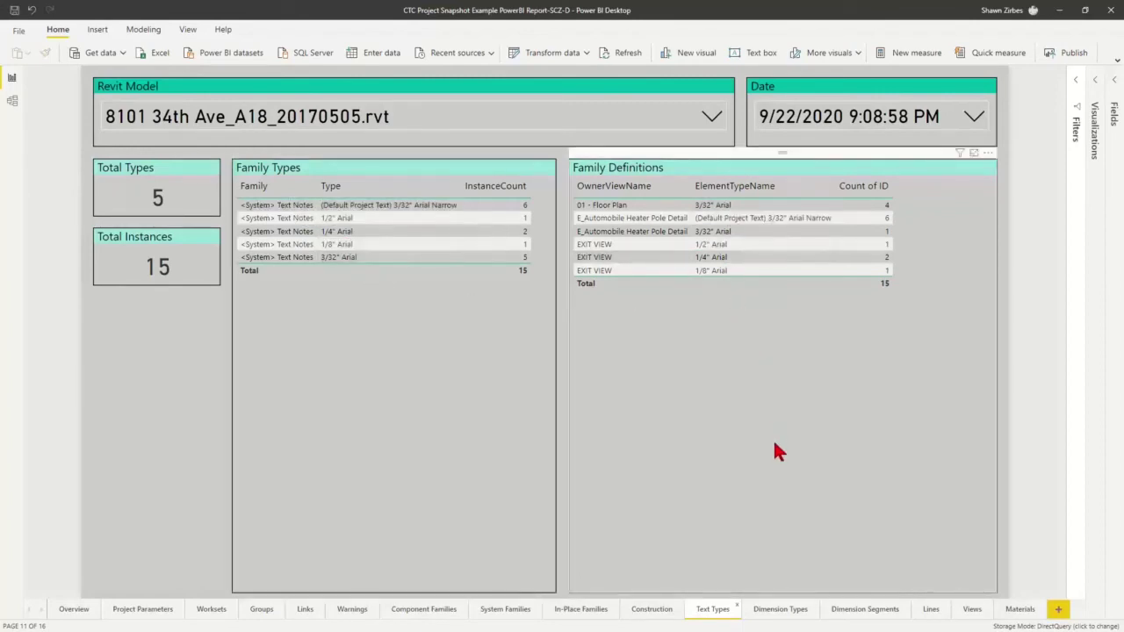
Step from Dimension Types to the Dimension Segments page showing 19 overridden segments
click(763, 609)
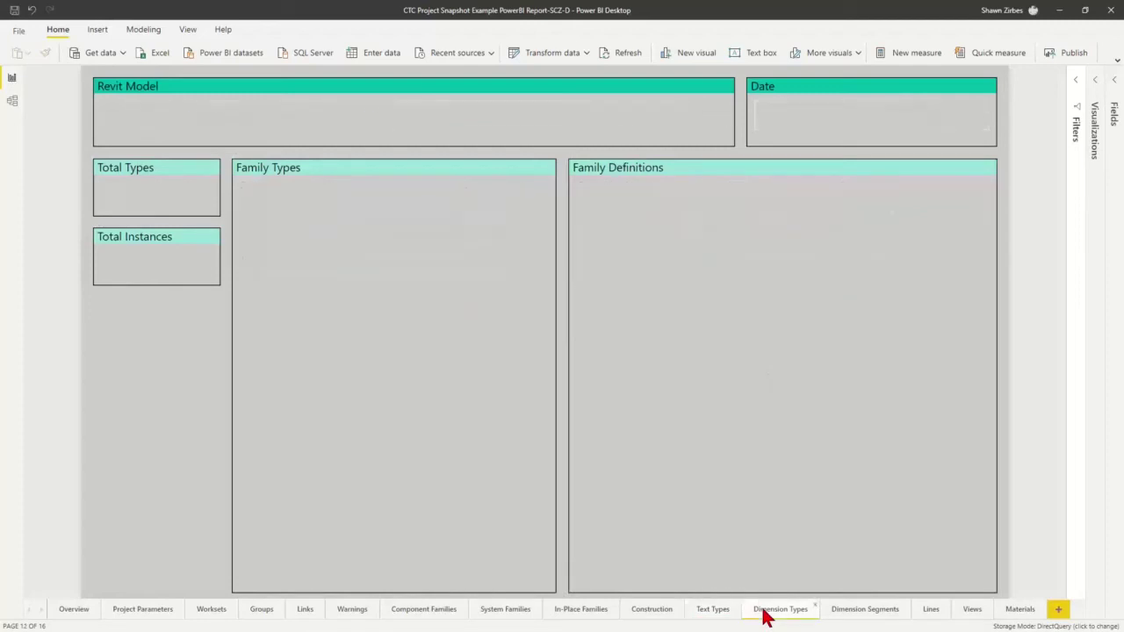
click(866, 613)
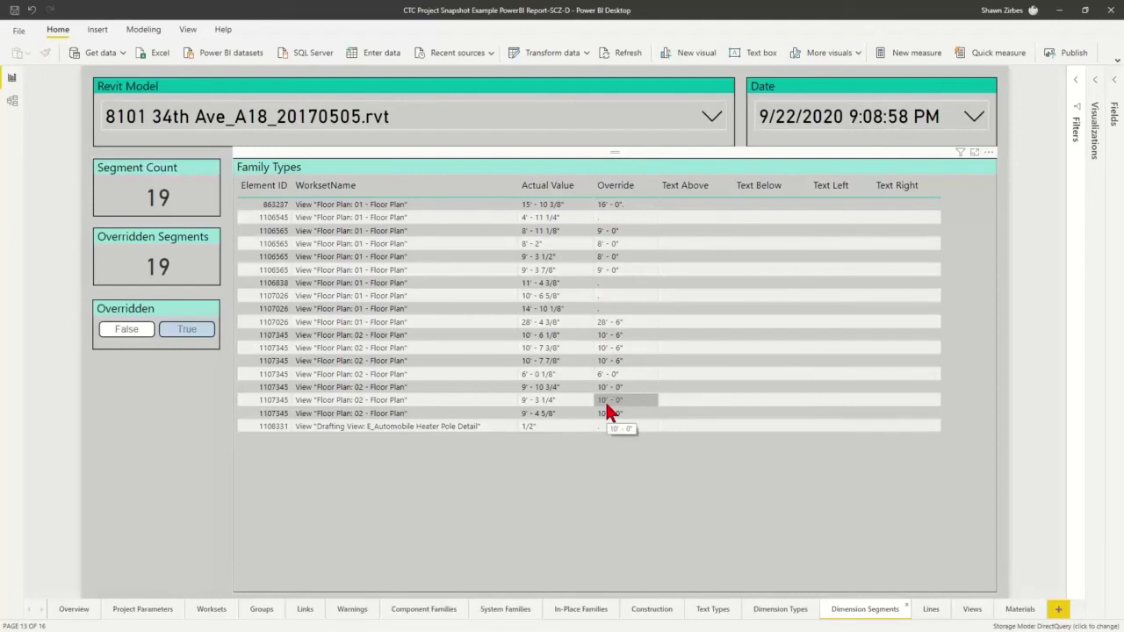
Filter the Lines page to Line Weight 04, clear it, then move to the Views page
click(933, 615)
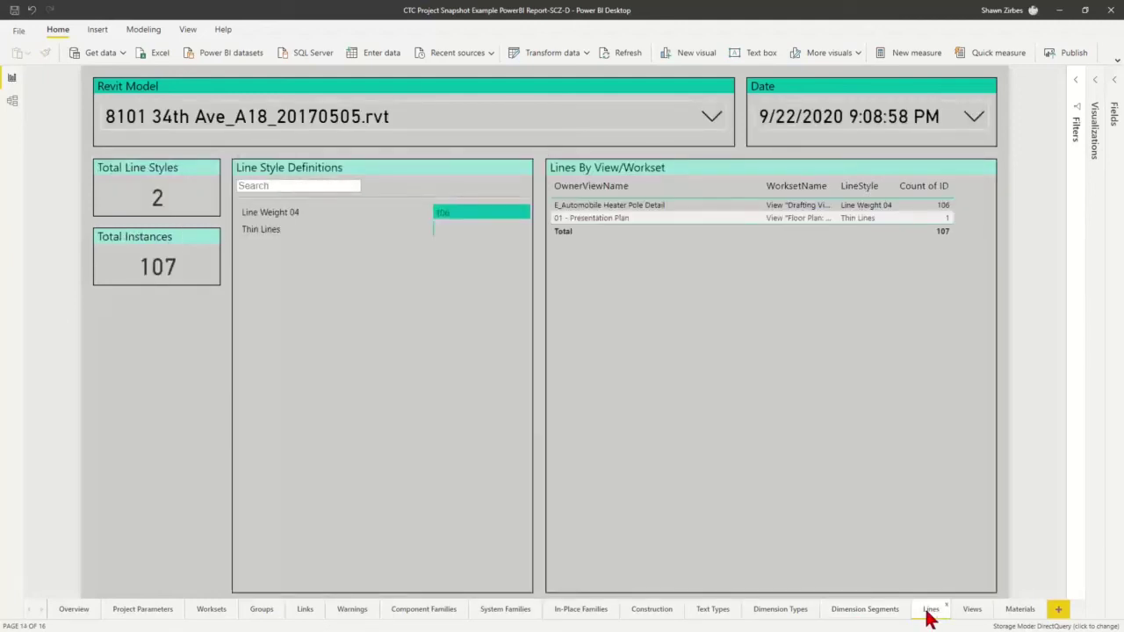
click(318, 213)
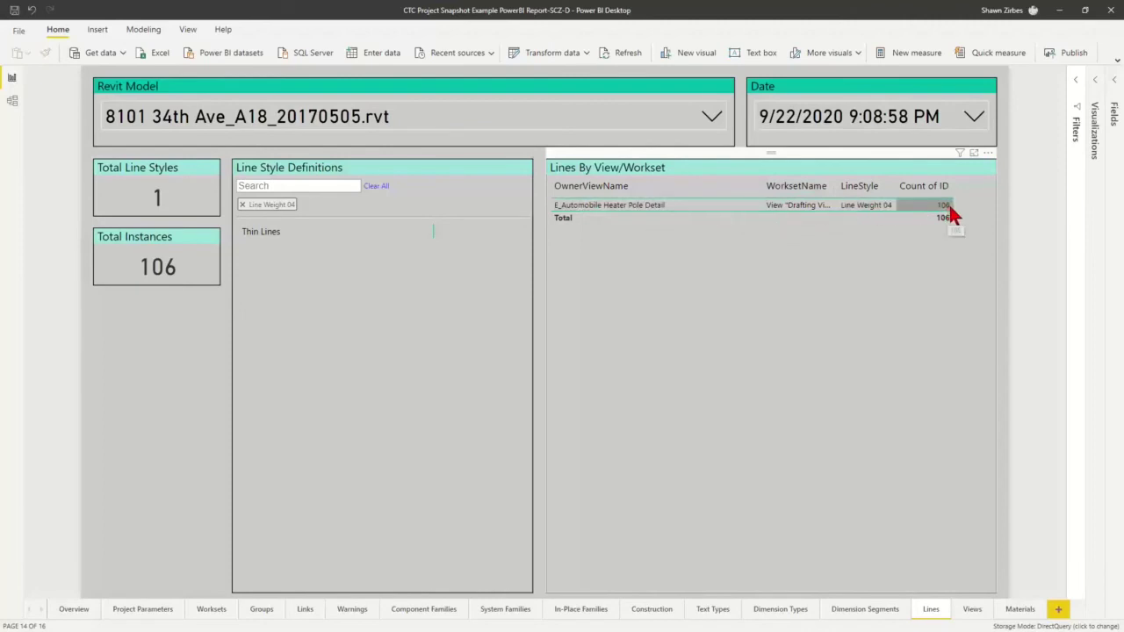
click(243, 205)
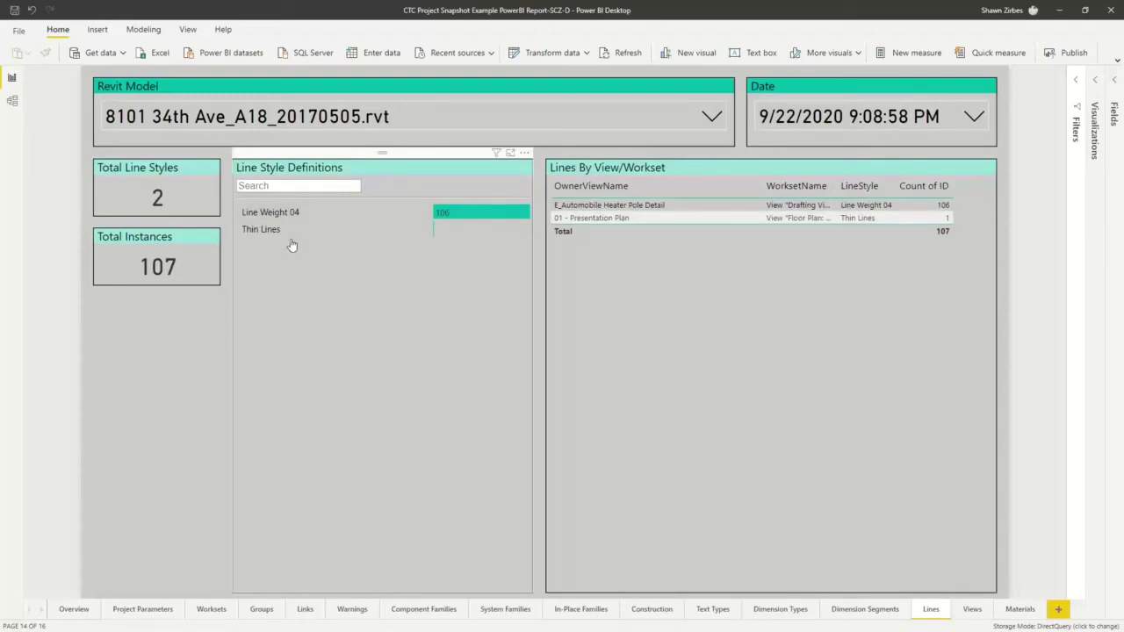
click(973, 612)
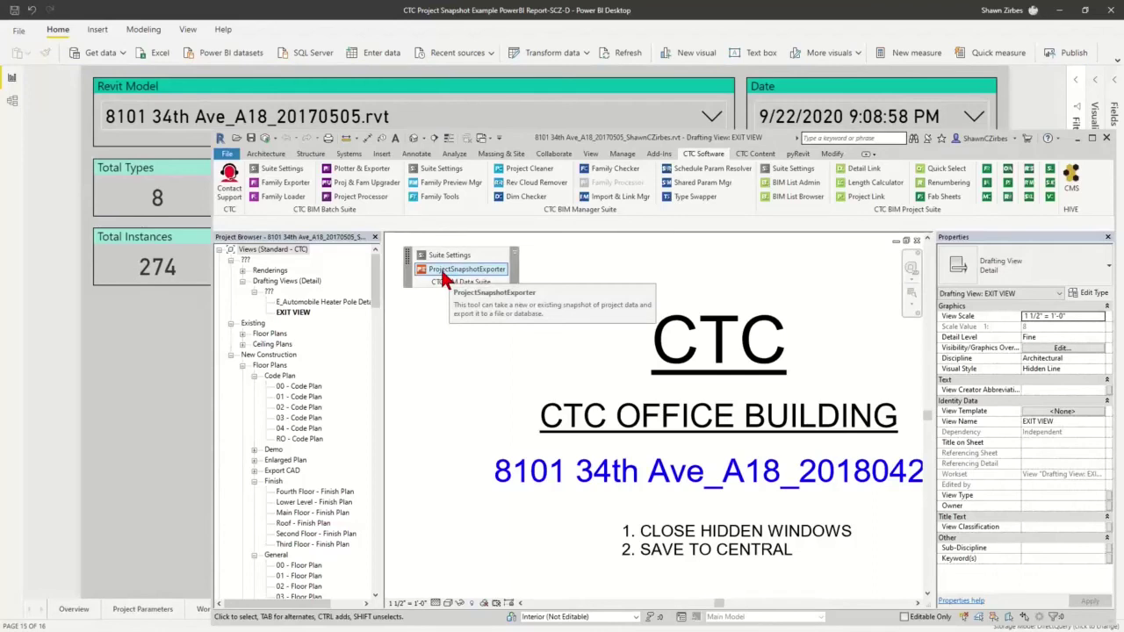
Launch ProjectSnapshotExporter, review its snapshot filter settings, and close that window
click(444, 274)
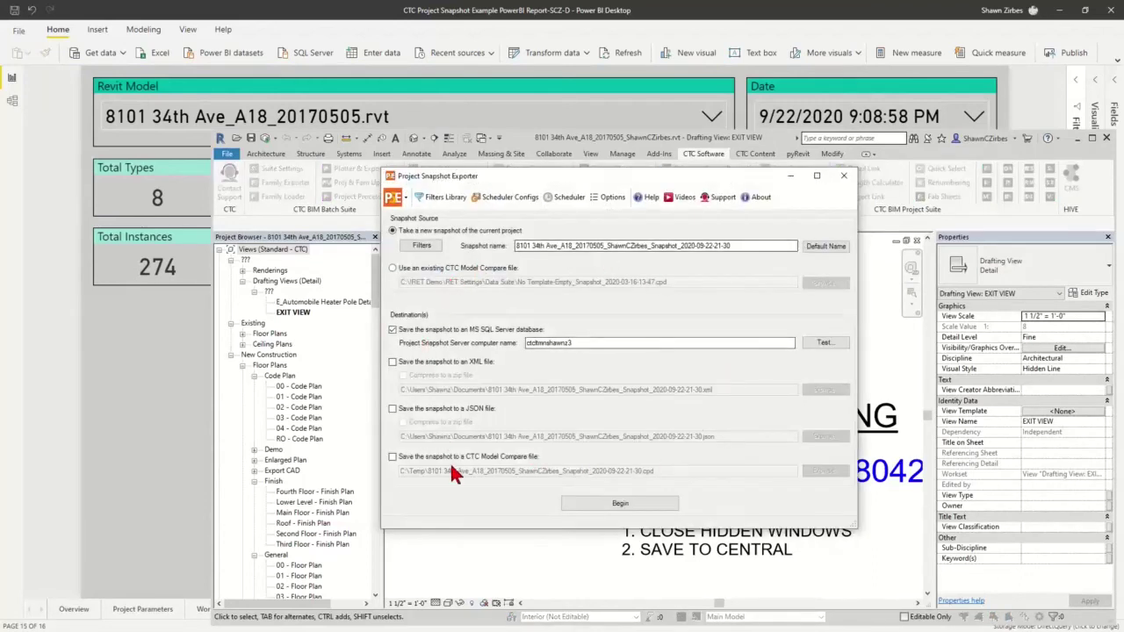
click(432, 247)
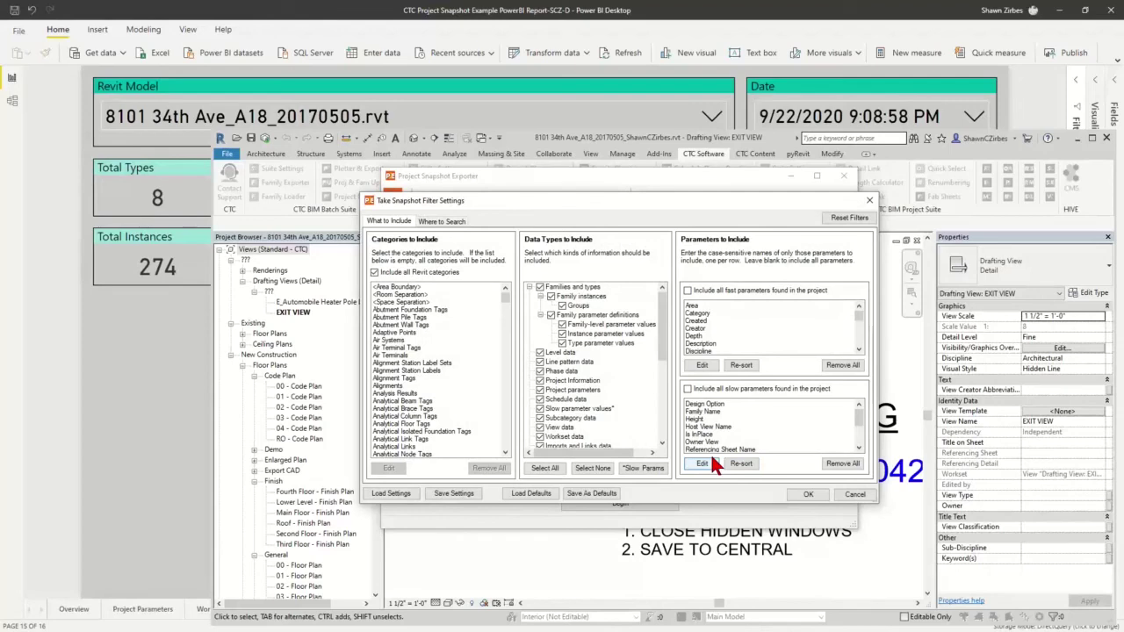
click(868, 201)
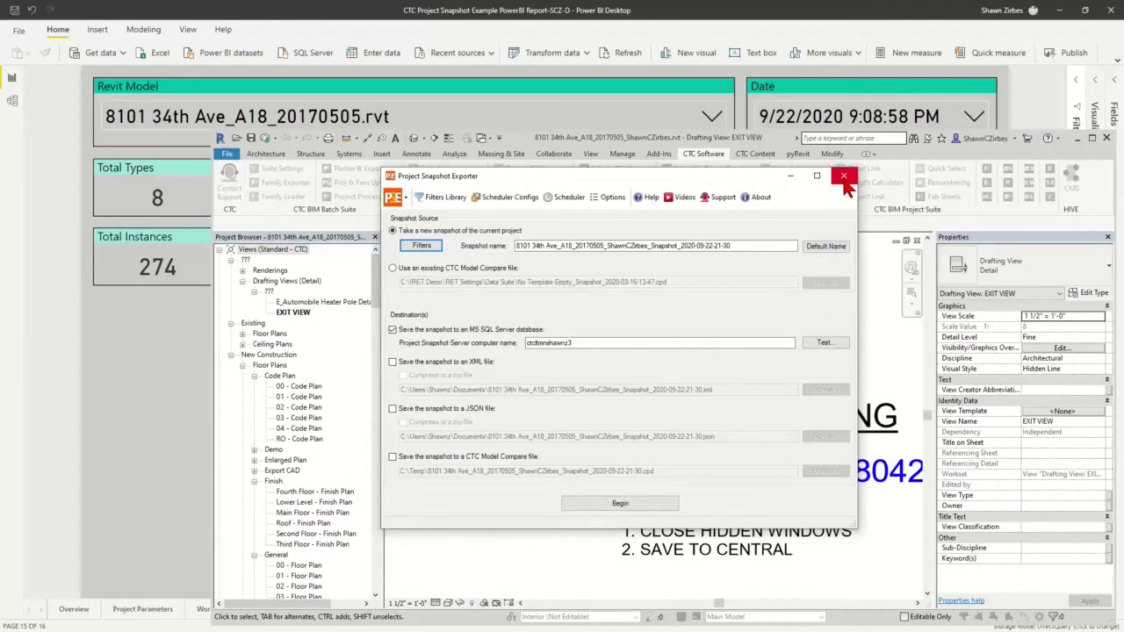
Close the Project Snapshot Exporter window in Revit
click(844, 182)
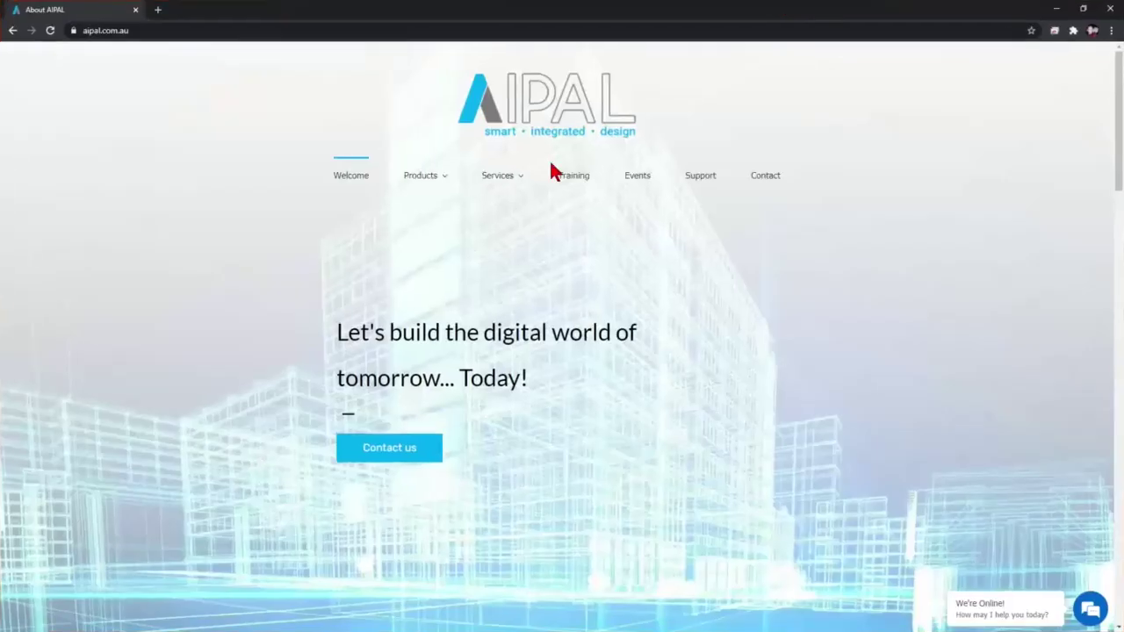
Go to Products > CTC SOFTWARE and read through the BIM Data Suite add-in description
mouse_move(433, 180)
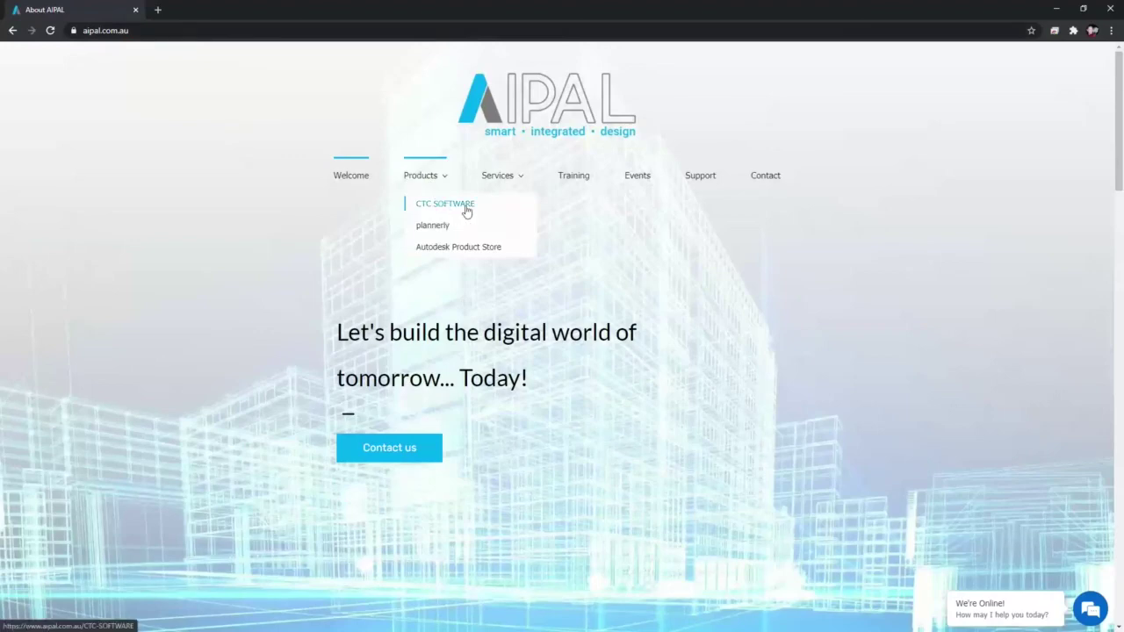
click(466, 207)
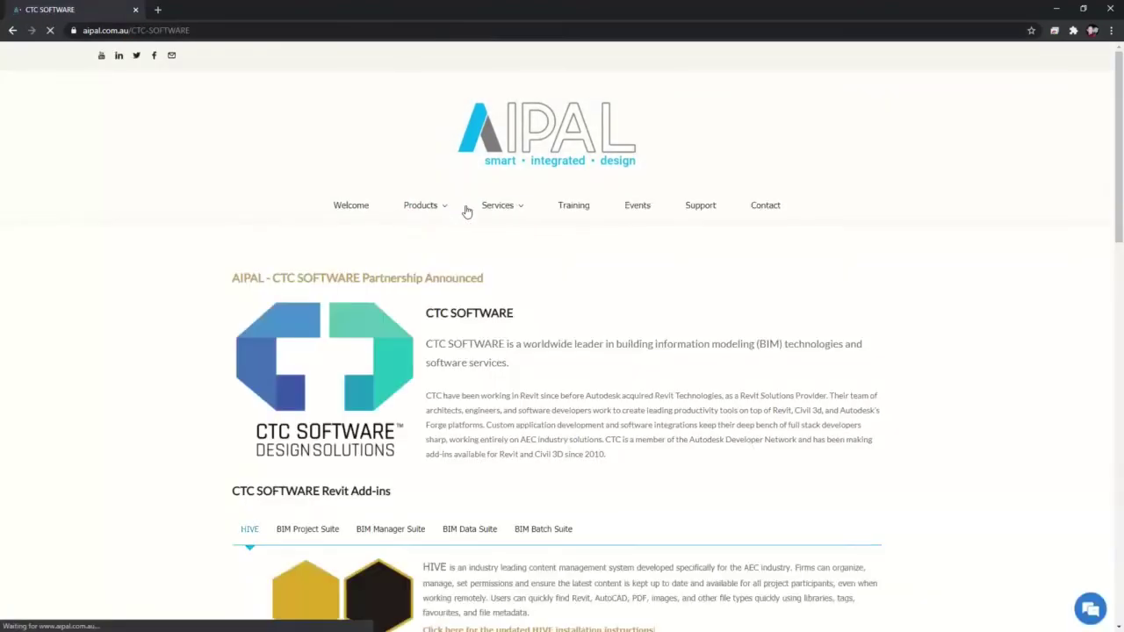
click(470, 529)
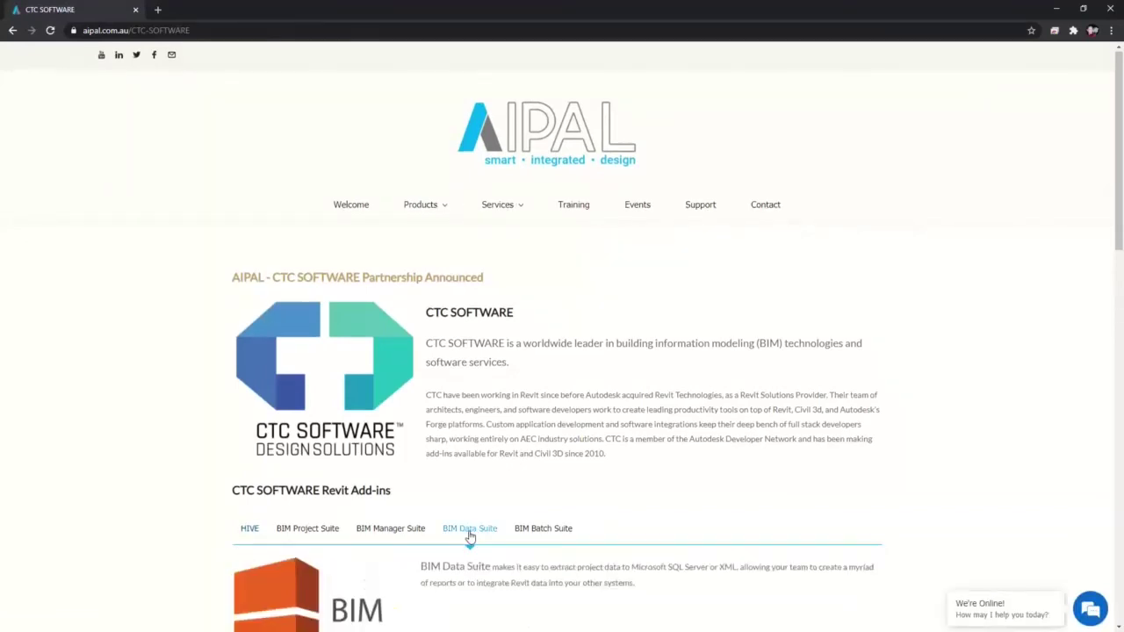
scroll(475, 509, down, 3)
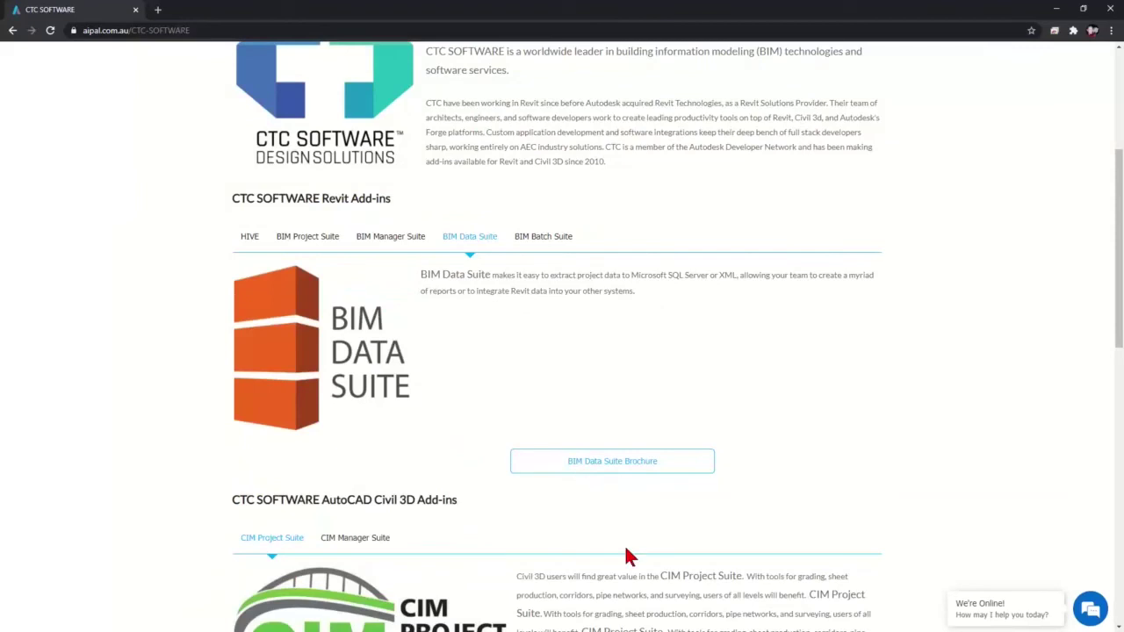
scroll(862, 532, up, 3)
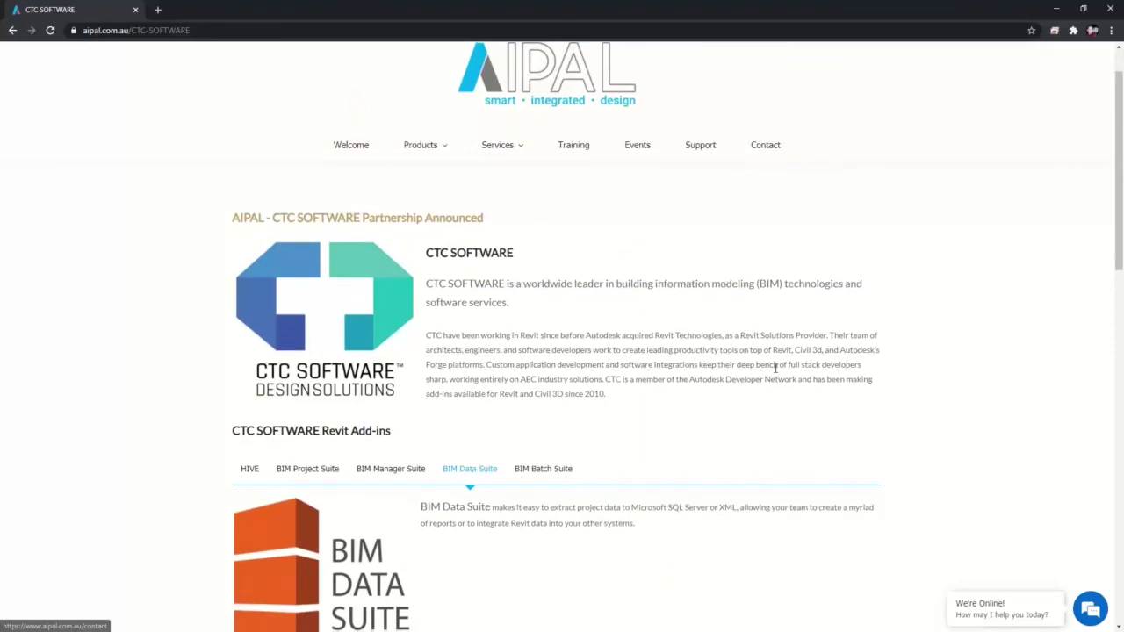
scroll(778, 422, down, 3)
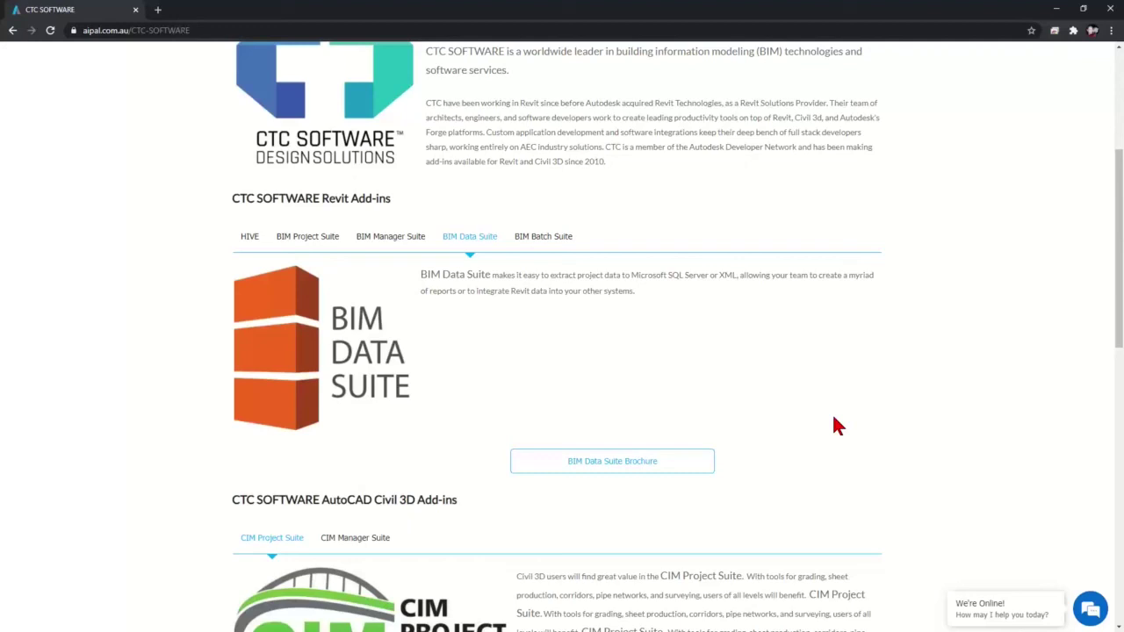
scroll(834, 426, up, 4)
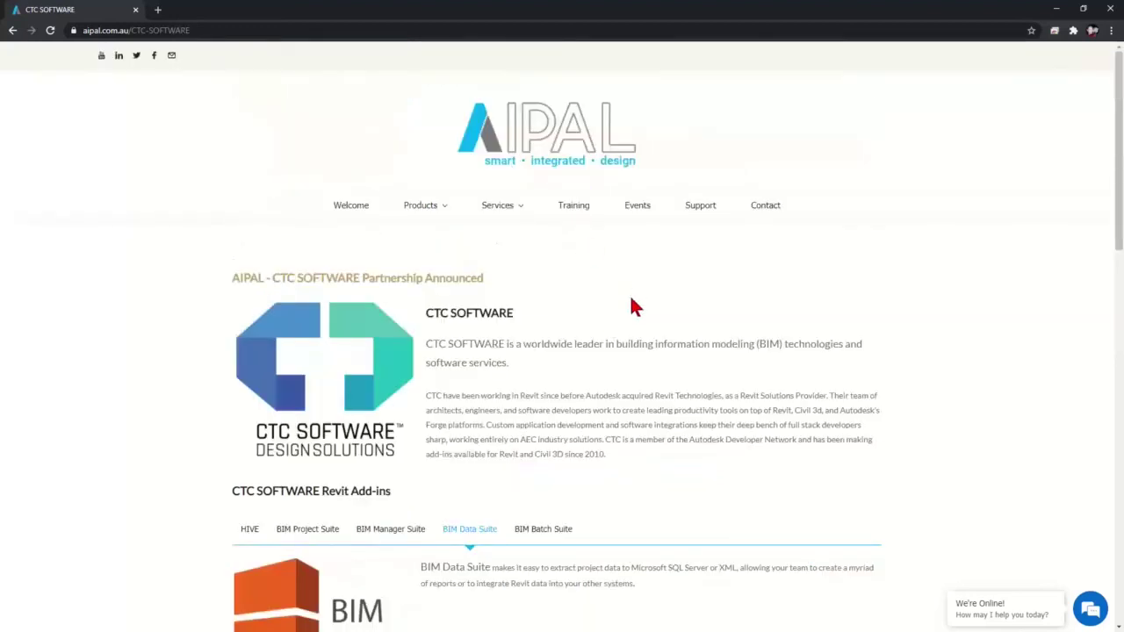
scroll(627, 327, down, 2)
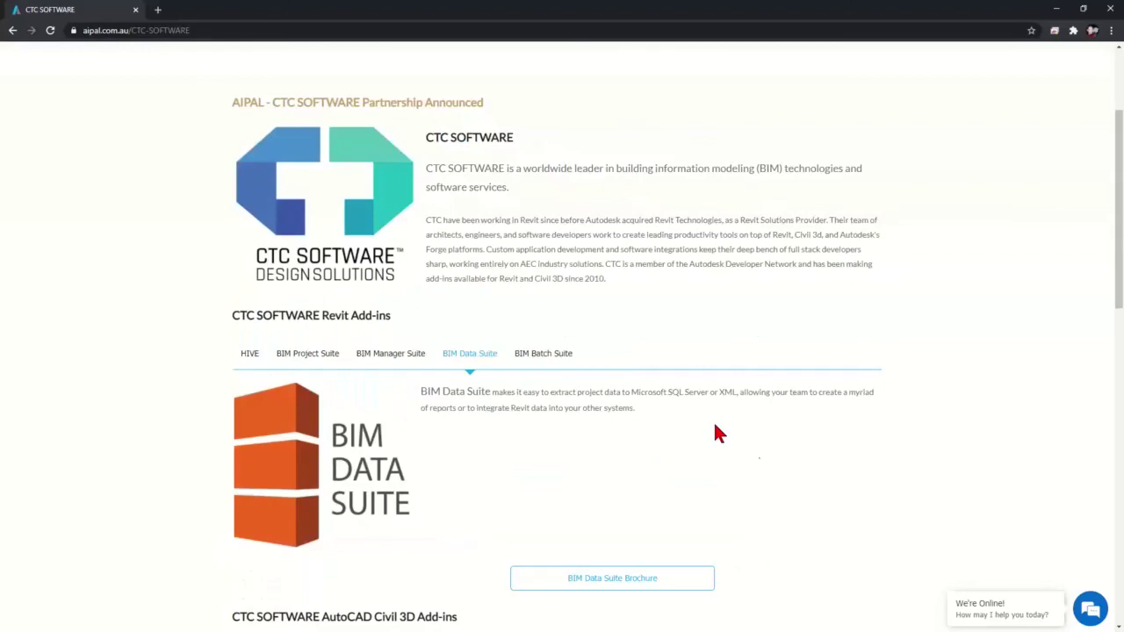
scroll(857, 479, up, 3)
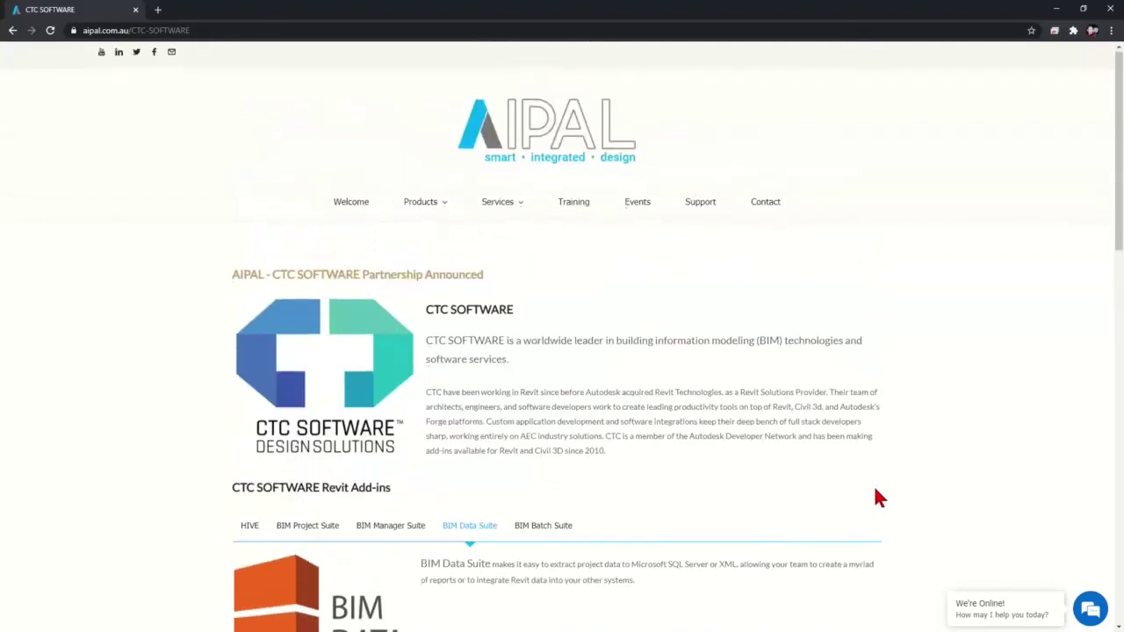
scroll(874, 485, down, 1)
scroll(876, 492, down, 1)
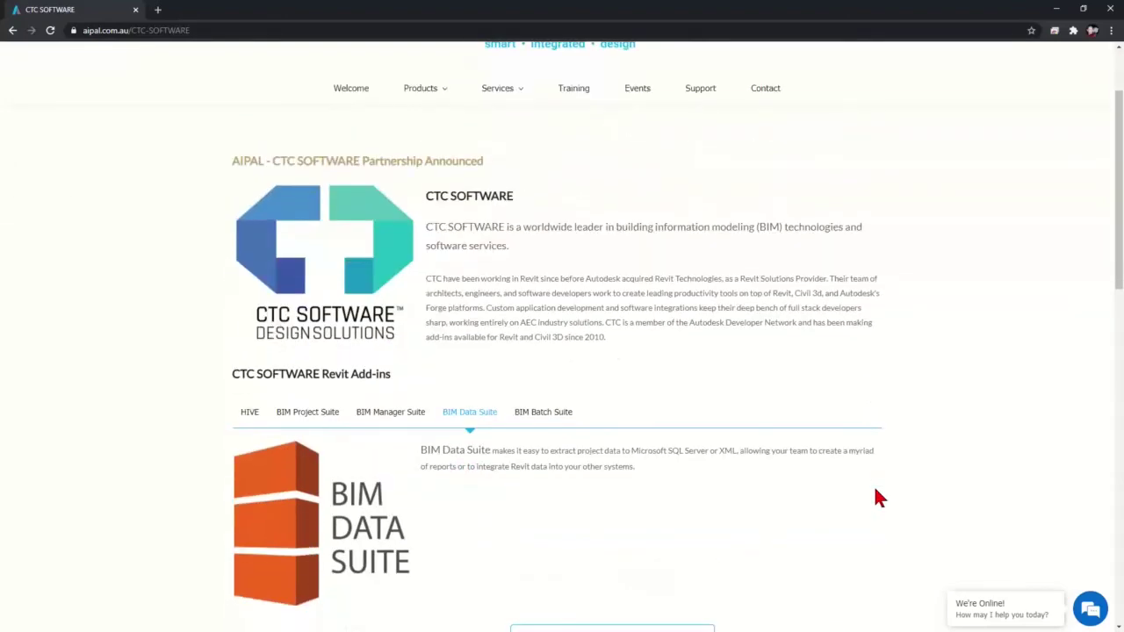